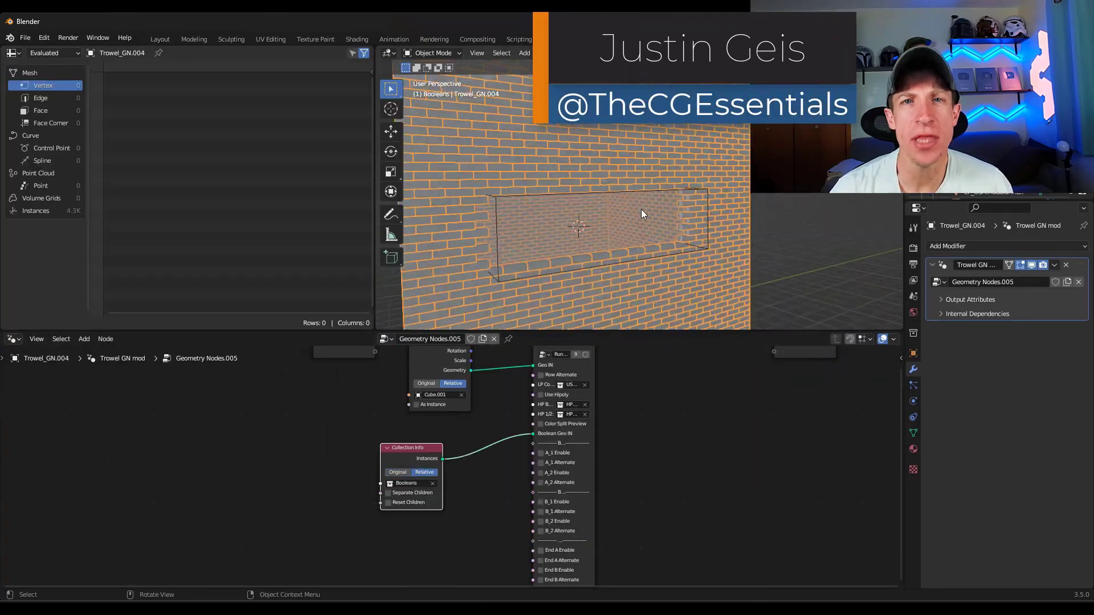
Step: Add a Geometry Nodes workspace and examine the brick wall with its boolean box opening
click(643, 211)
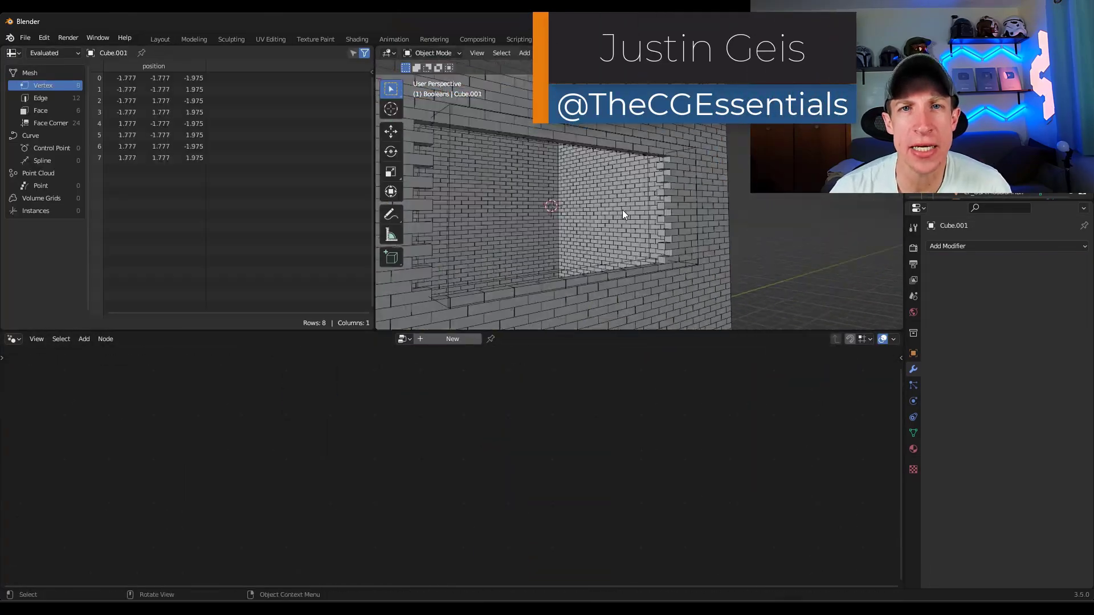
click(510, 171)
click(536, 353)
click(613, 194)
middle_drag(613, 194, 684, 199)
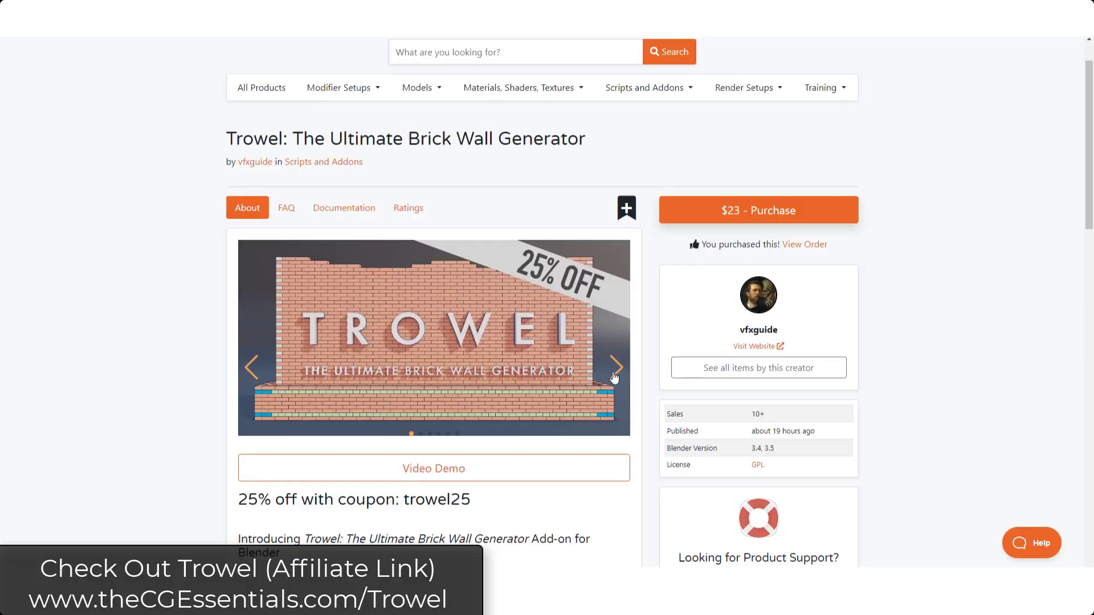
Step: Switch to the Trowel product web page and look through its gallery images and feature description
click(618, 370)
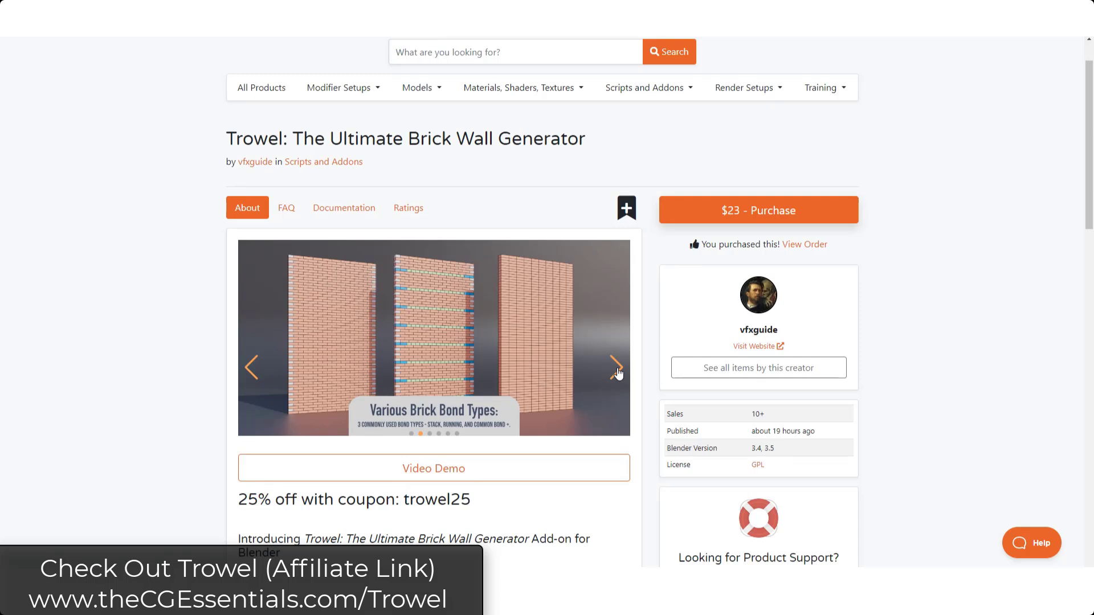
click(616, 368)
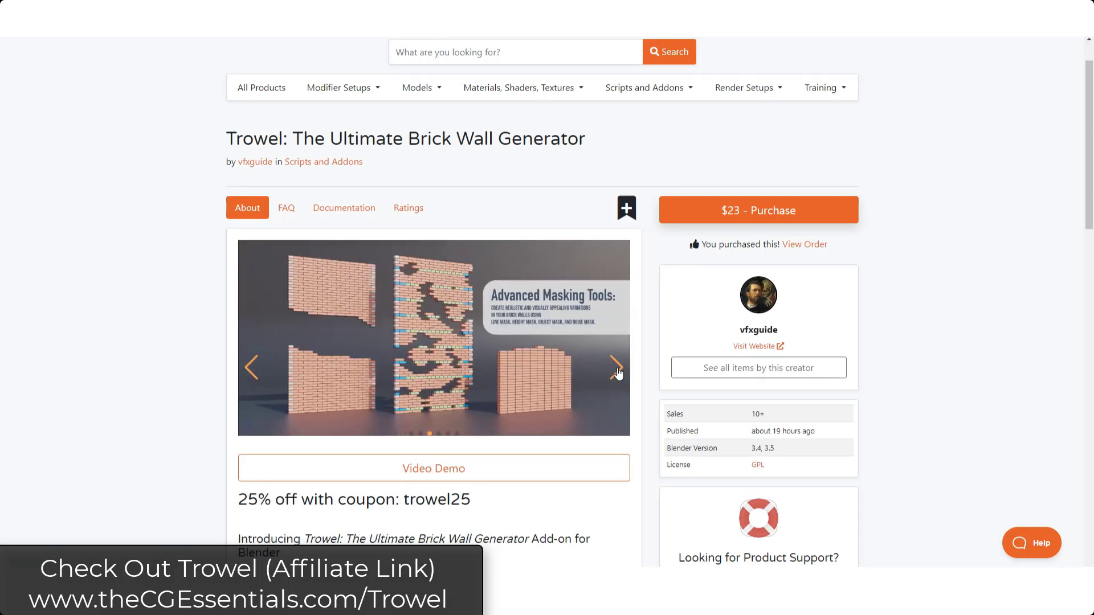
click(251, 369)
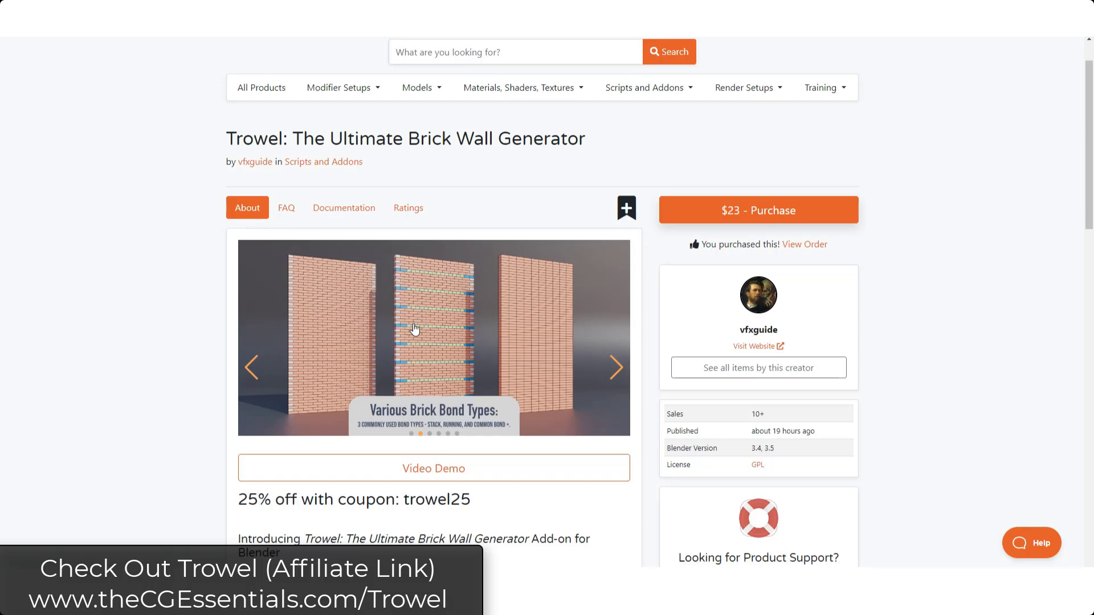
click(618, 373)
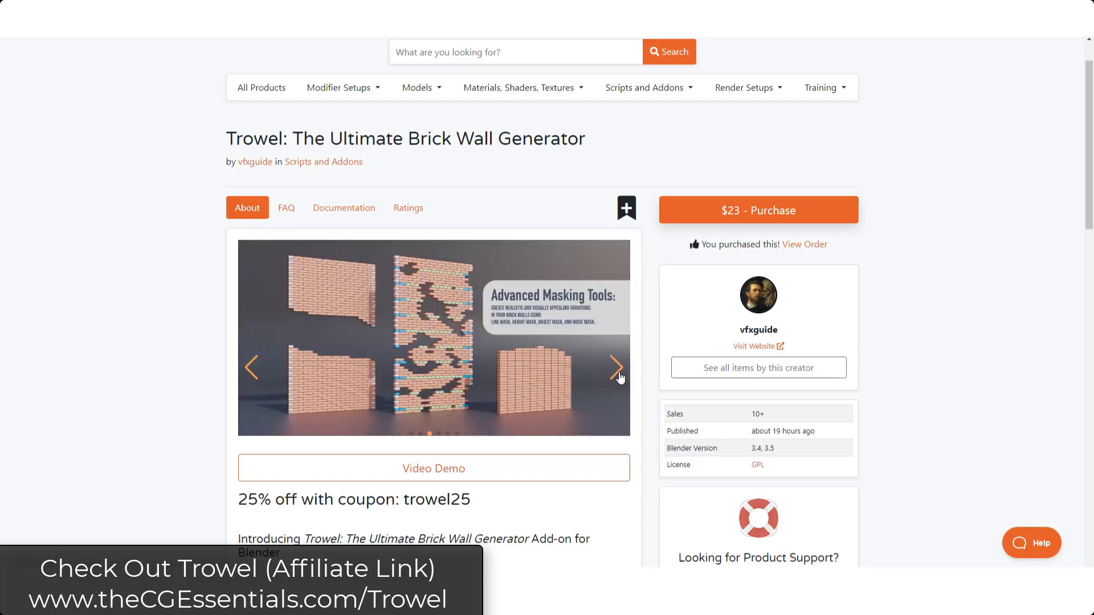
click(618, 374)
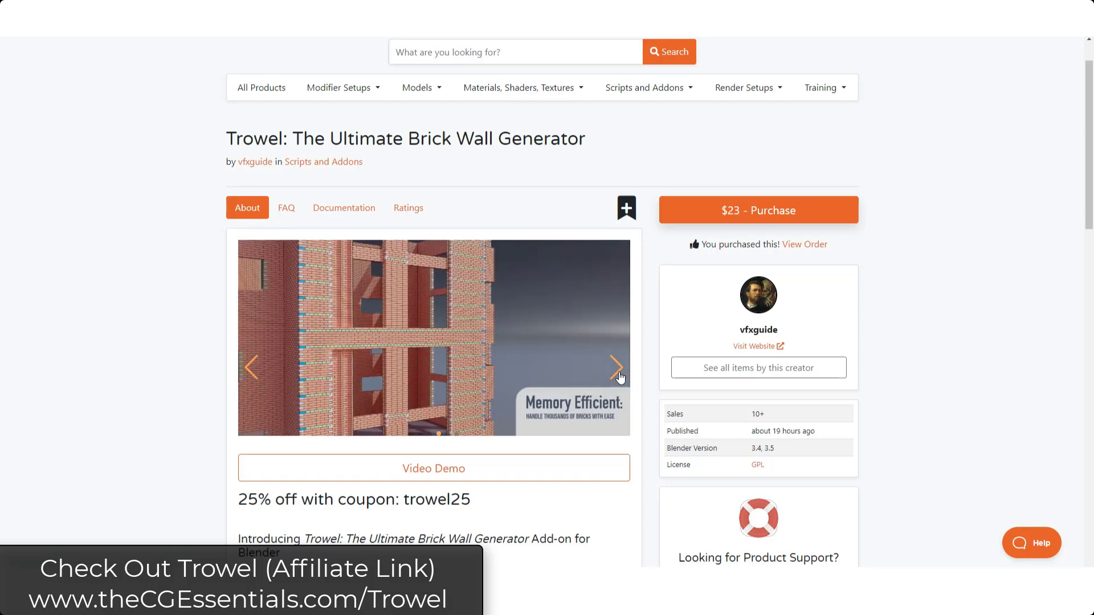
click(619, 372)
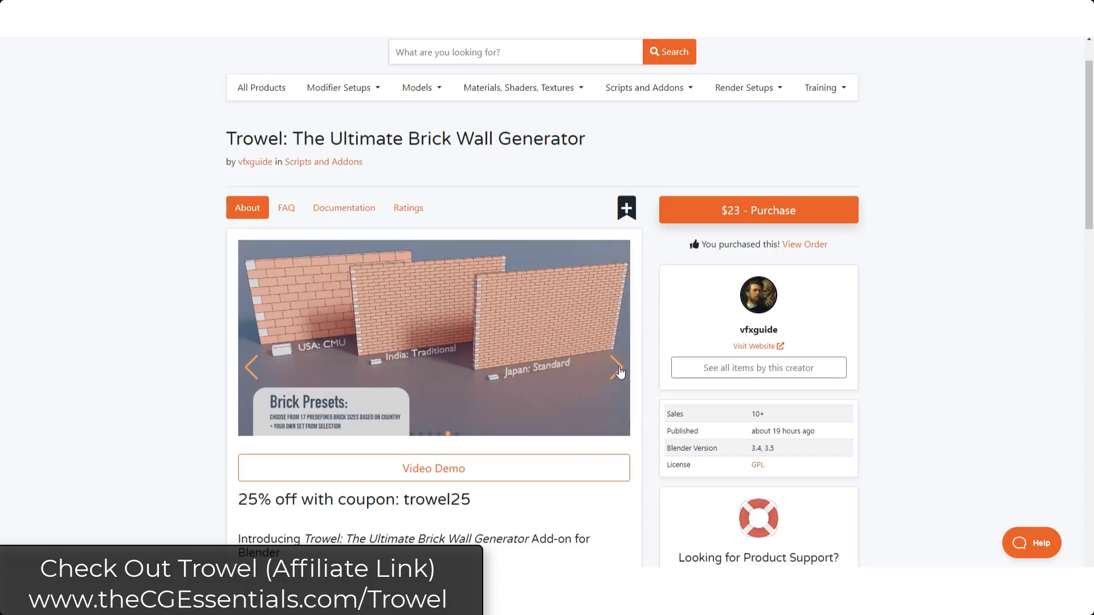
click(620, 373)
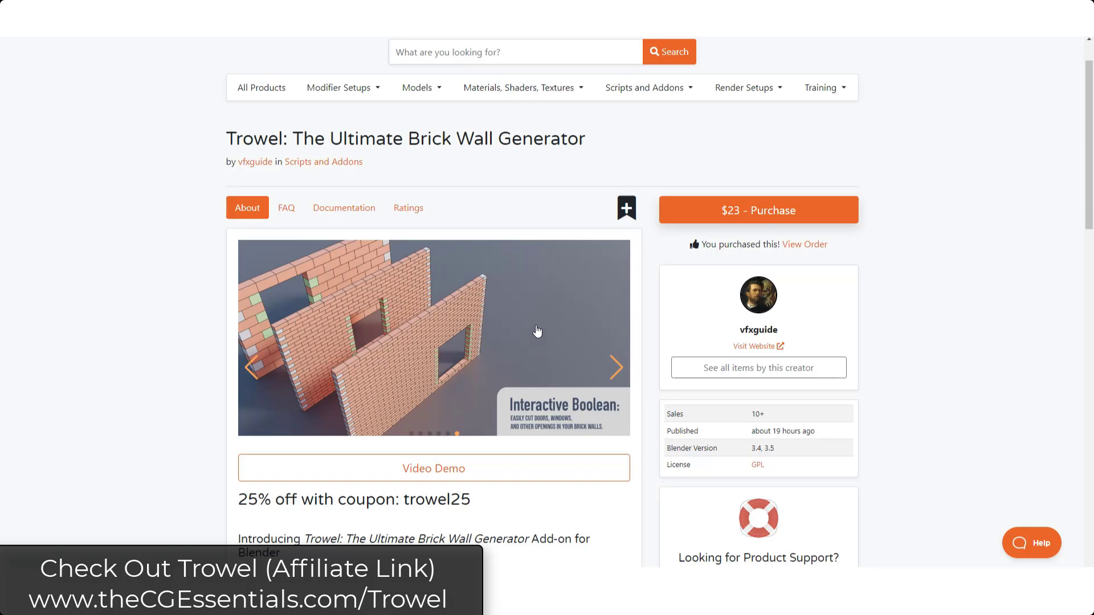
scroll(538, 291, down, 3)
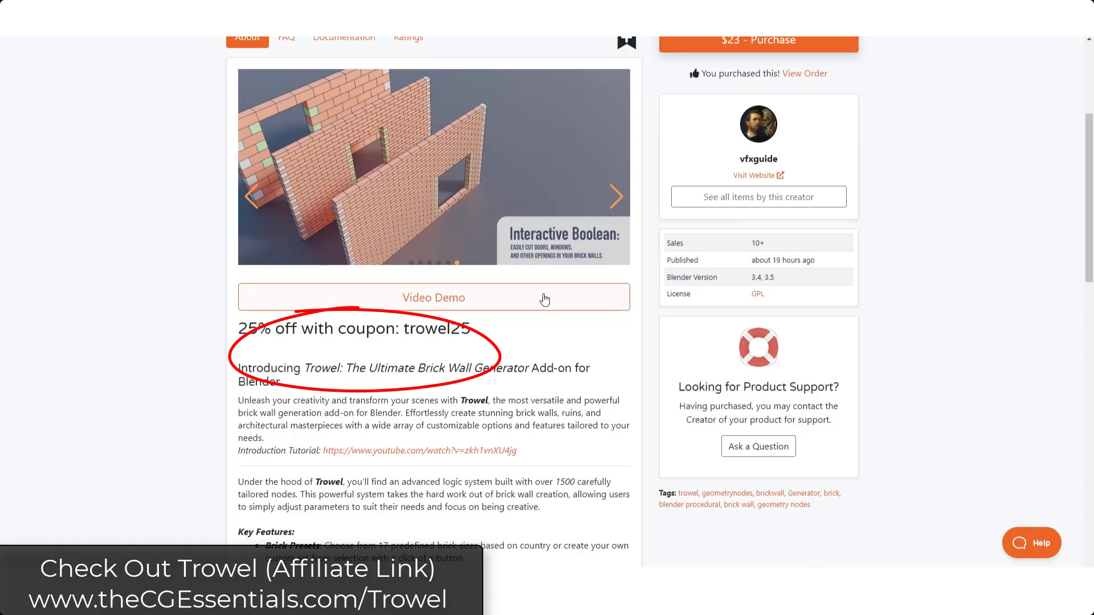
scroll(545, 300, down, 15)
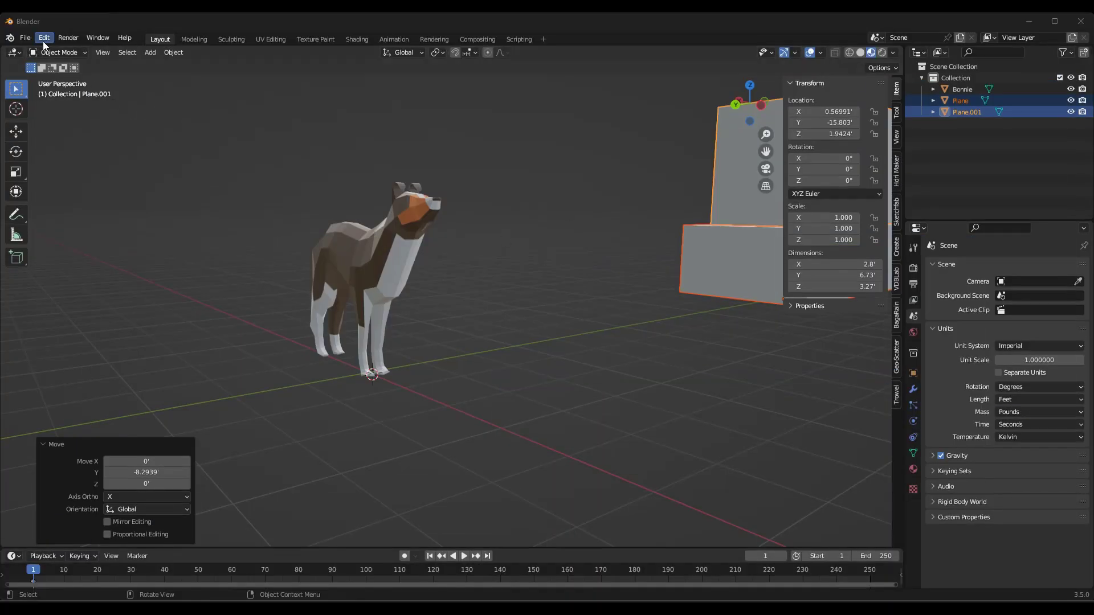
Step: In Blender, search the add-on preferences for "trowe" and check the details of Add Mesh: Trowel and Node: Trowel Core
click(43, 38)
click(73, 201)
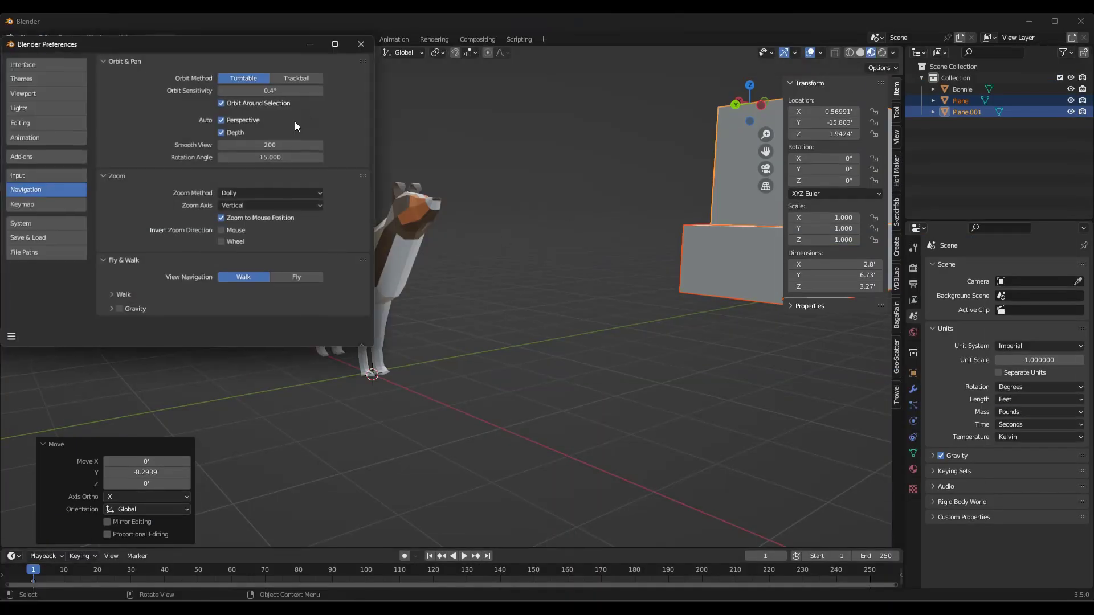
click(23, 152)
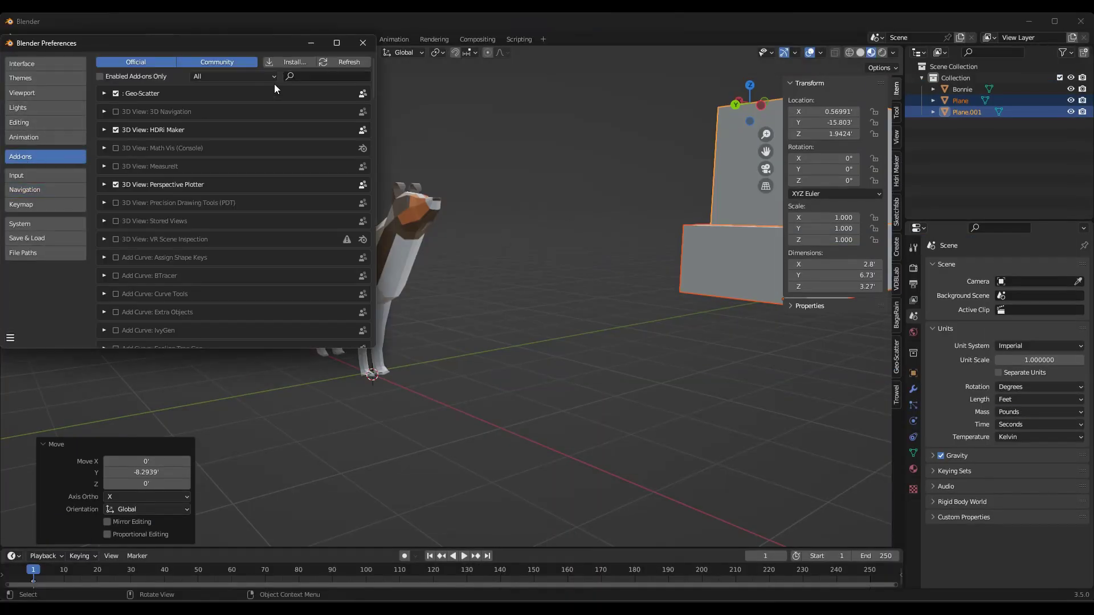
click(321, 75)
text(tr)
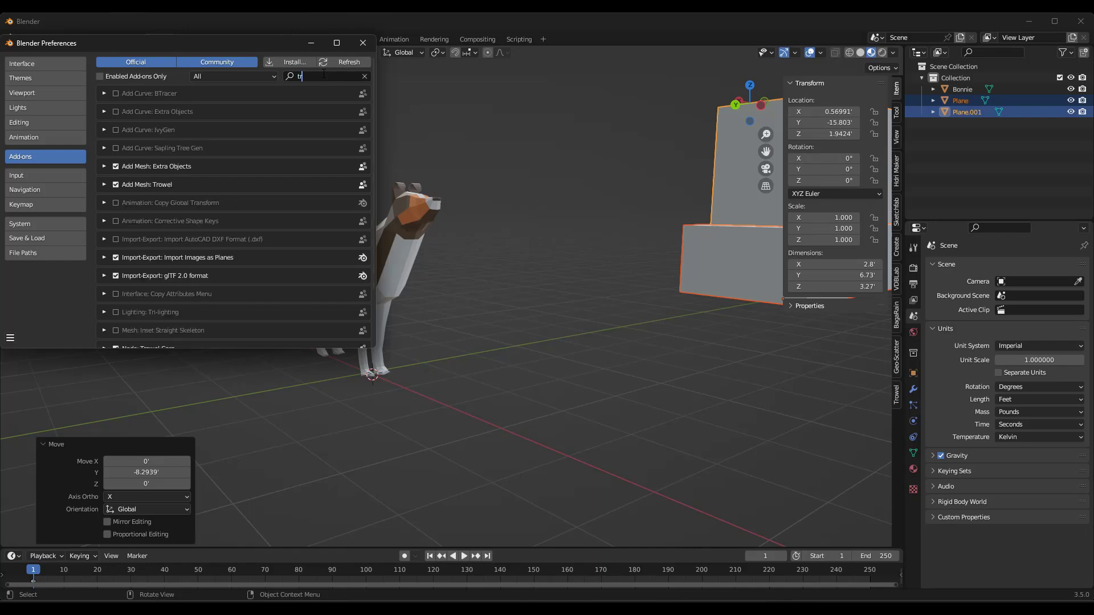
text(owe)
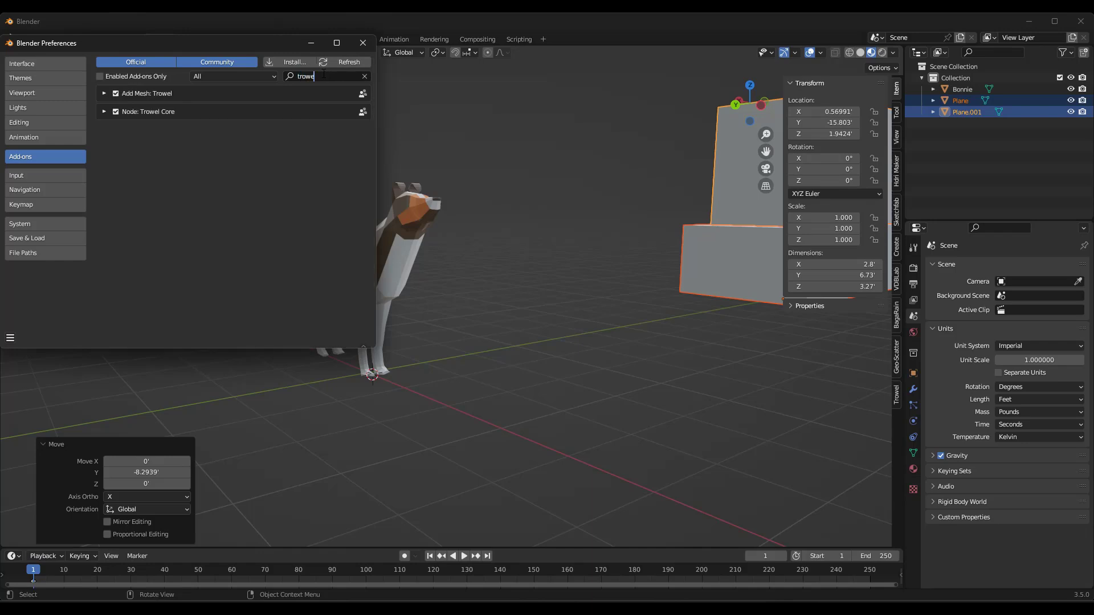
click(104, 93)
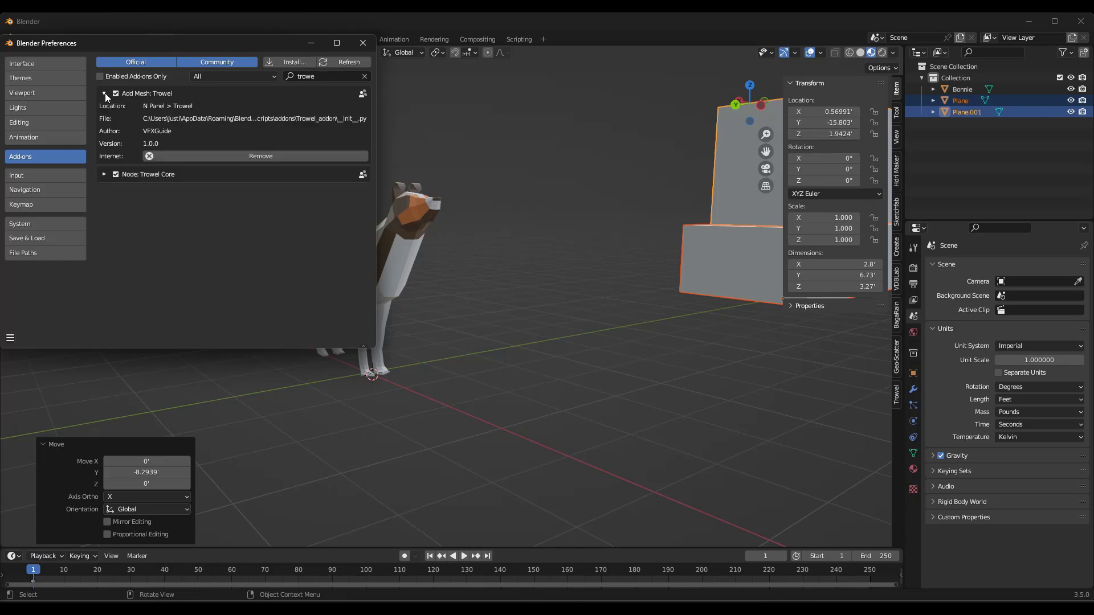
click(103, 96)
click(105, 112)
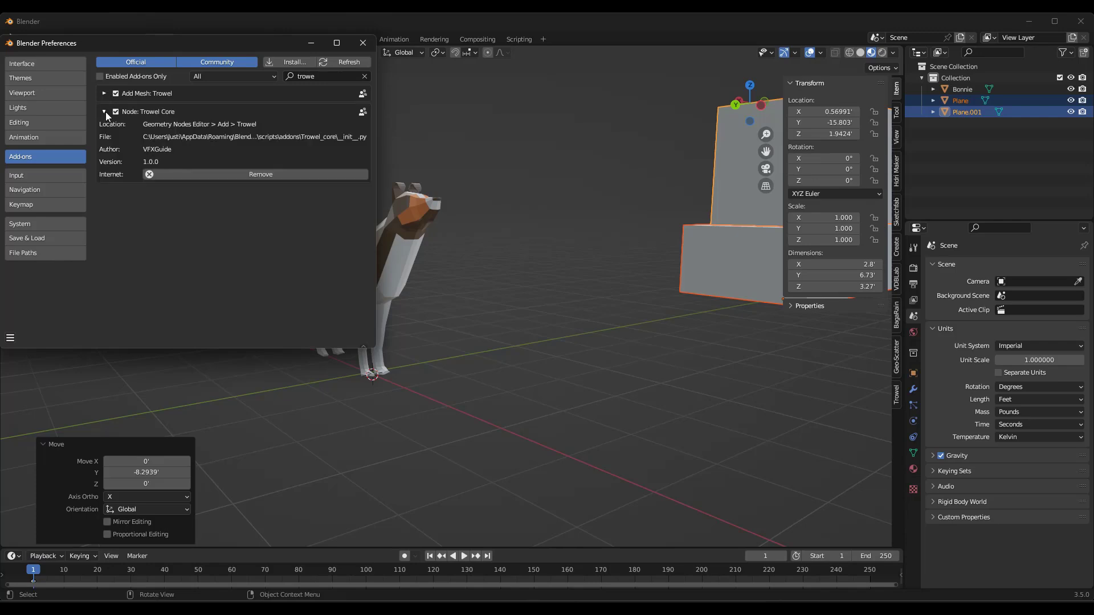
click(106, 113)
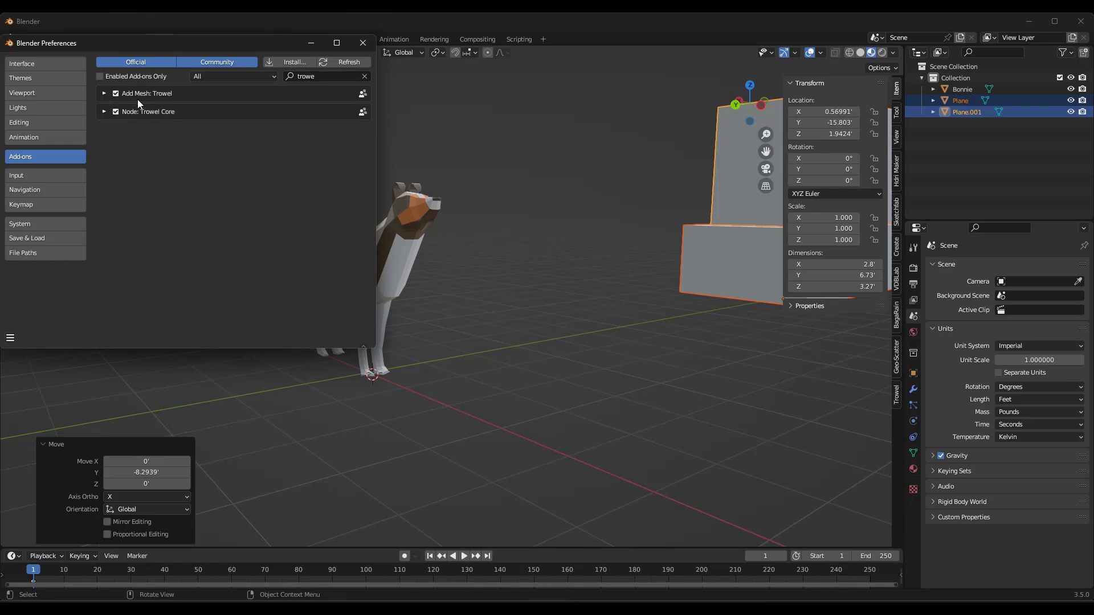
click(362, 44)
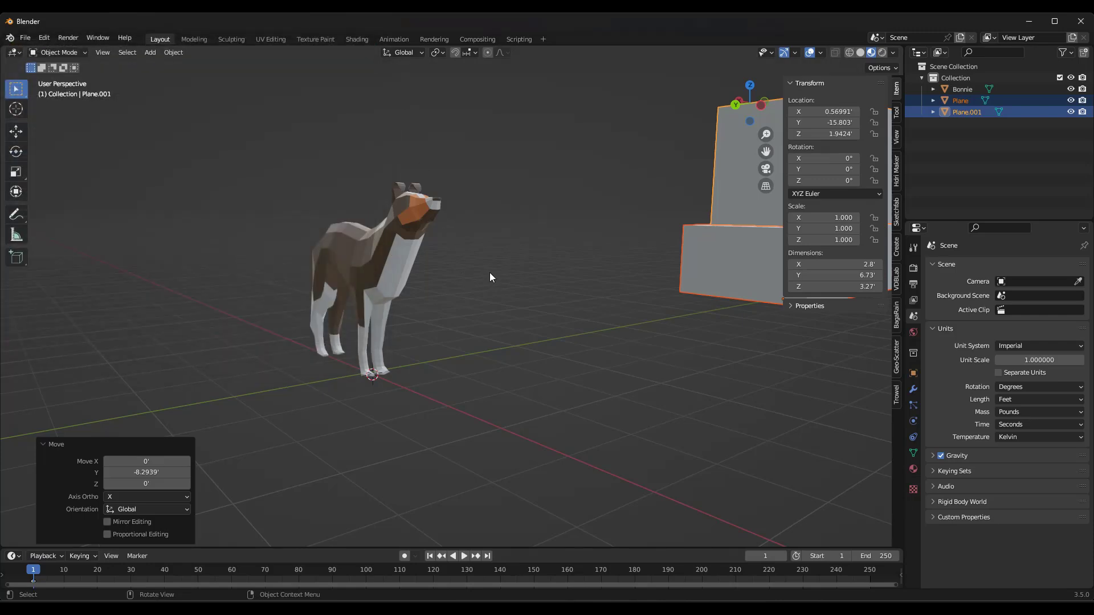
Step: Open the Trowel brick settings, choose the United States brick category and review its available brick types
shift+middle_drag(515, 259, 875, 433)
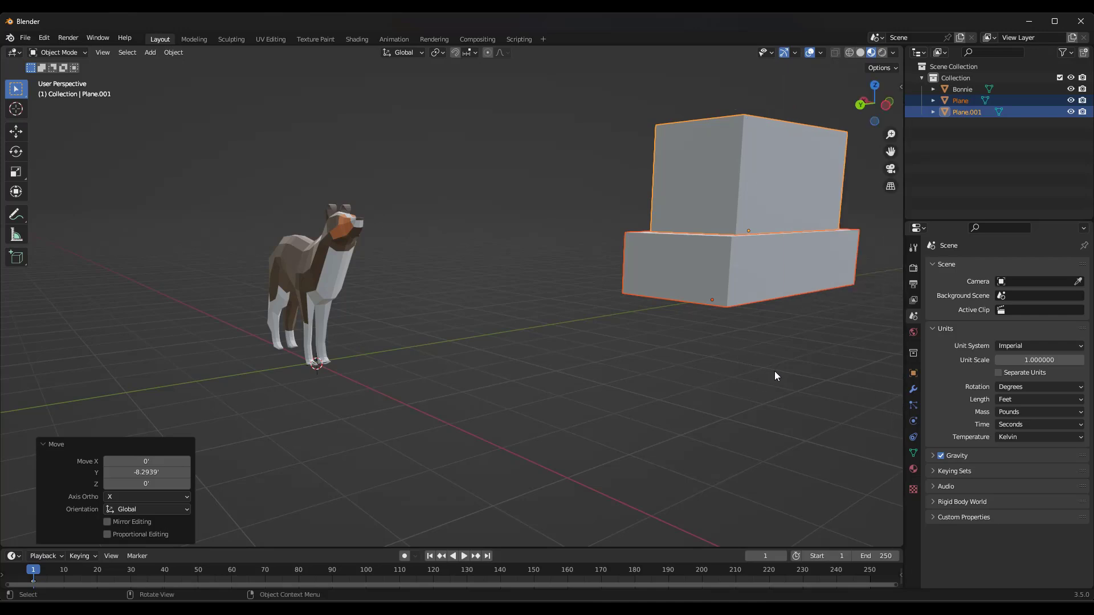
key(shift)
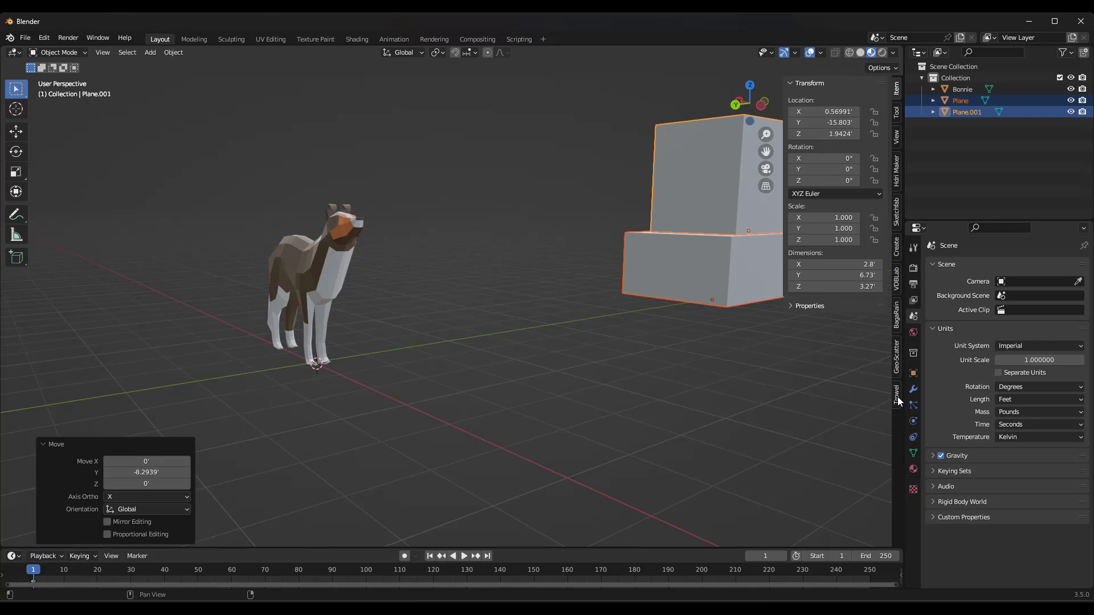
click(896, 396)
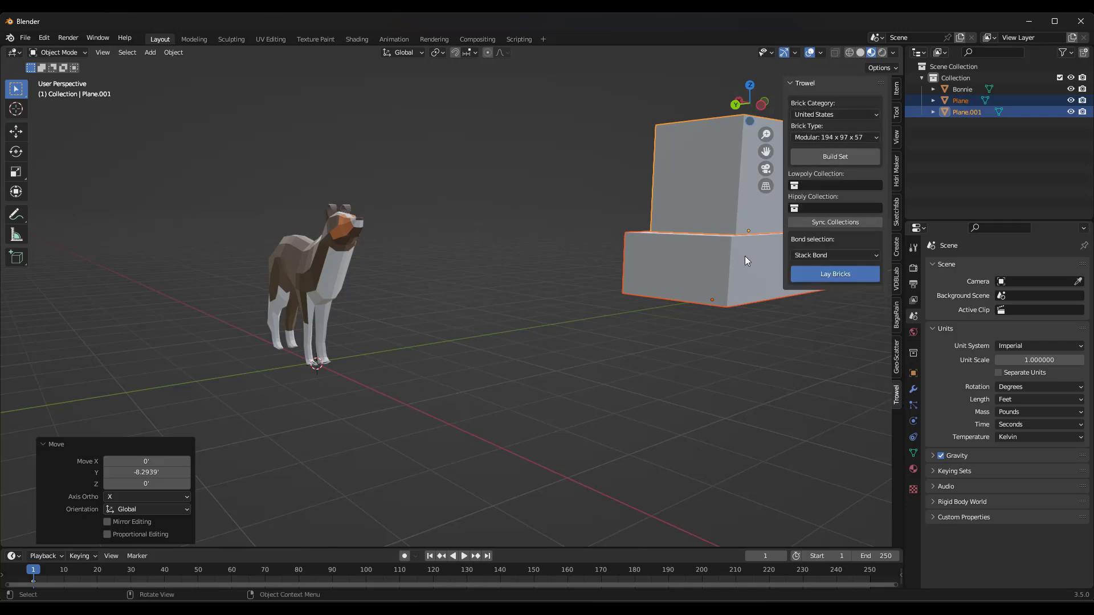
click(824, 115)
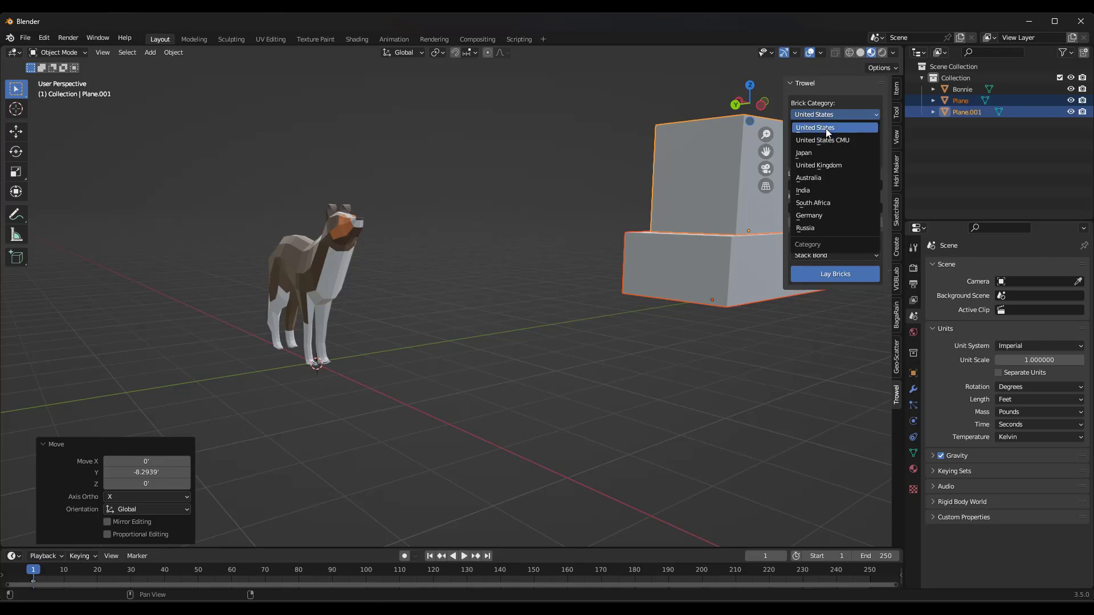
click(825, 129)
click(826, 135)
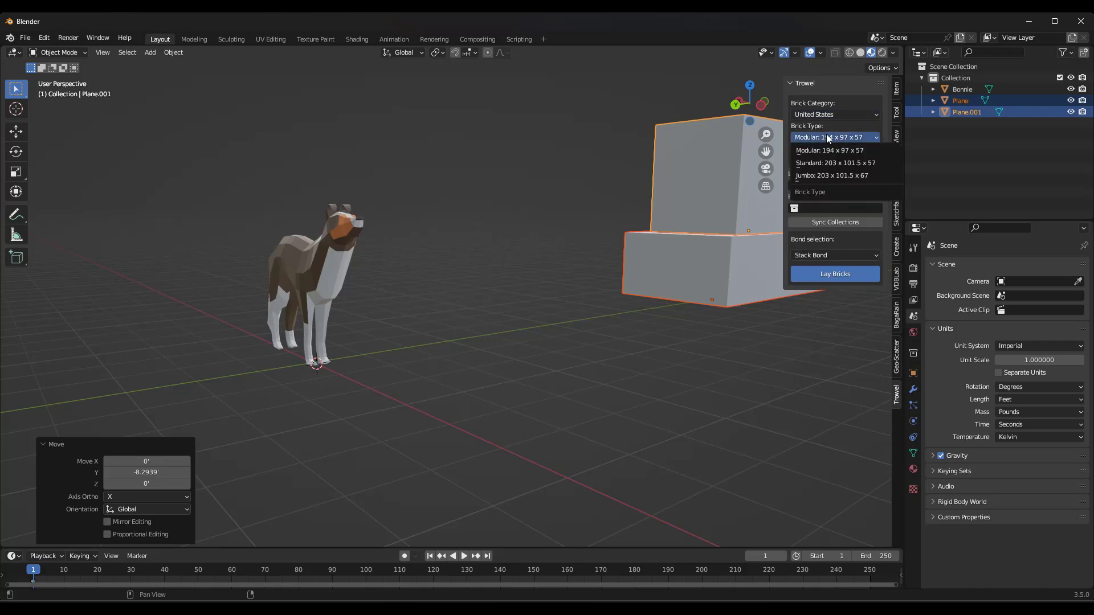
click(815, 117)
Step: Try the United States CMU brick category and review its block sizes
click(815, 117)
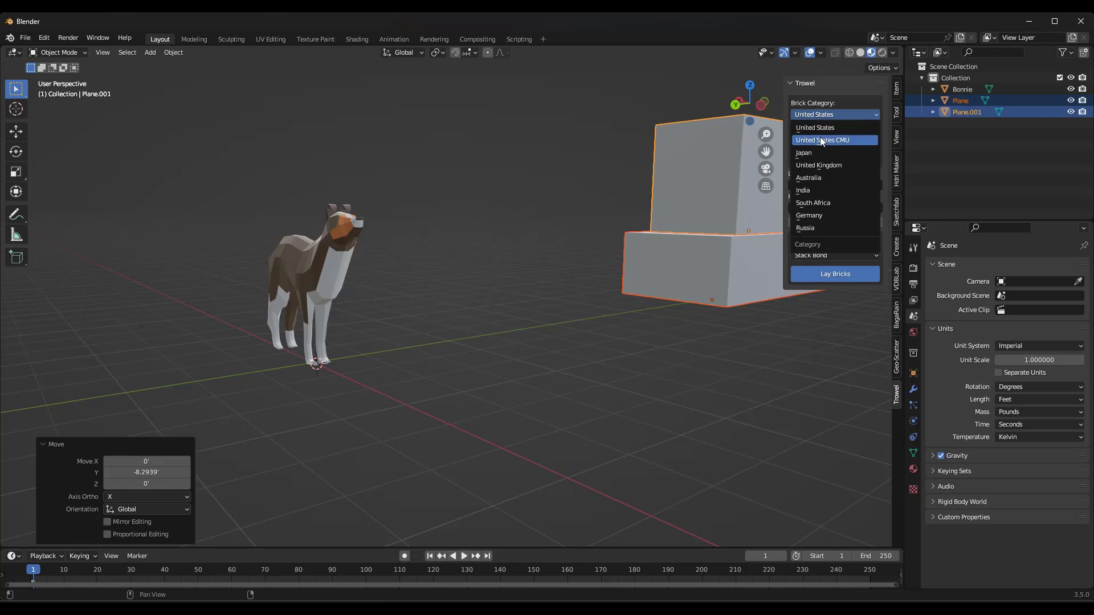
click(821, 139)
click(826, 138)
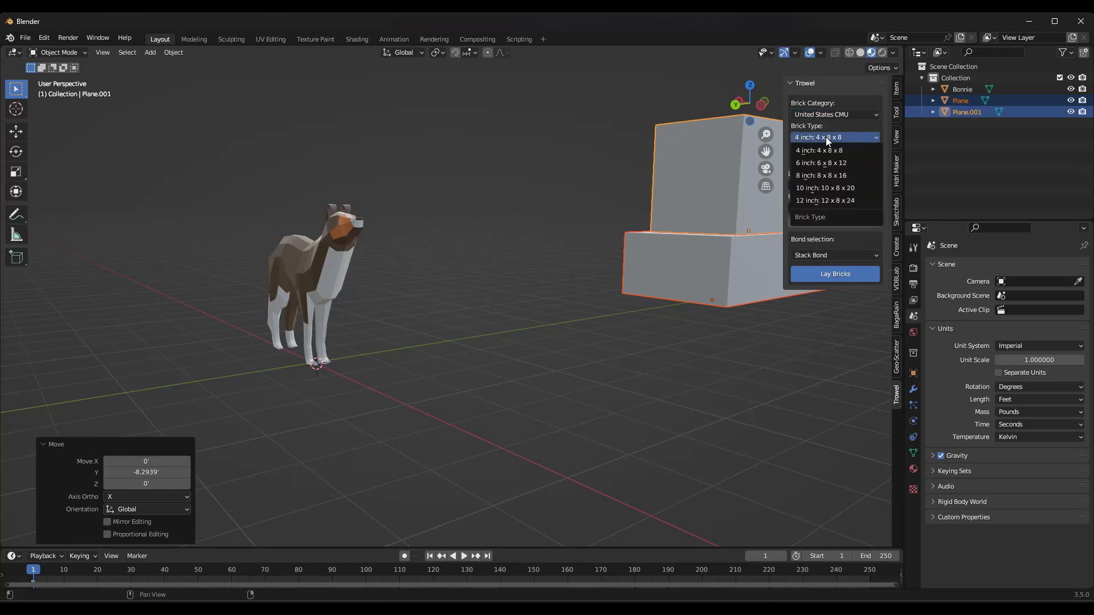
click(822, 111)
Step: Set the brick category to United States and the type to Modular: 194 x 97 x 57, and build the brick set
click(823, 110)
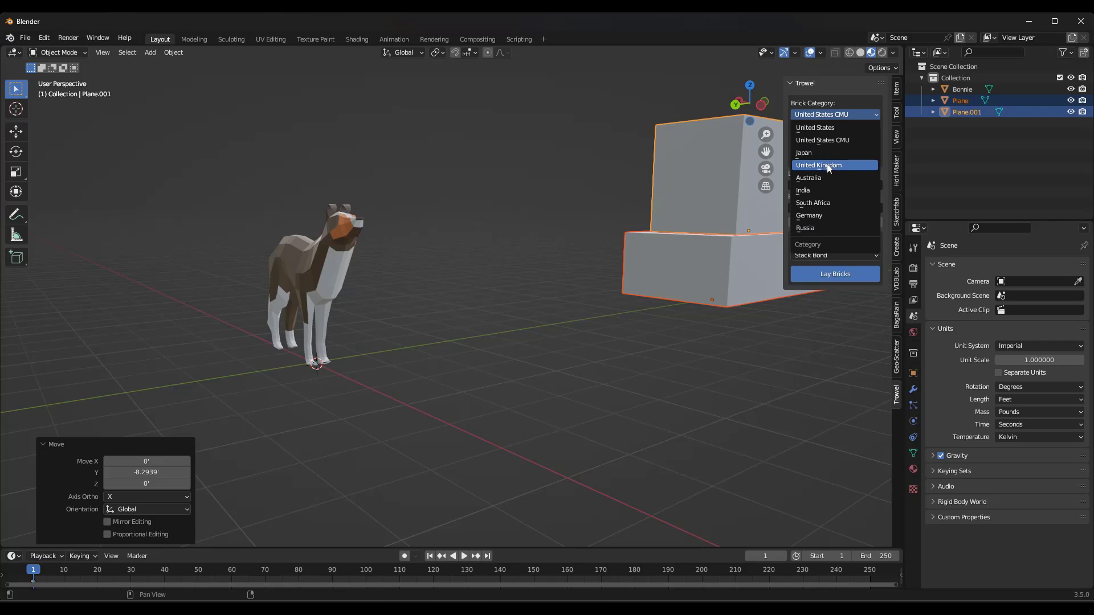
click(817, 125)
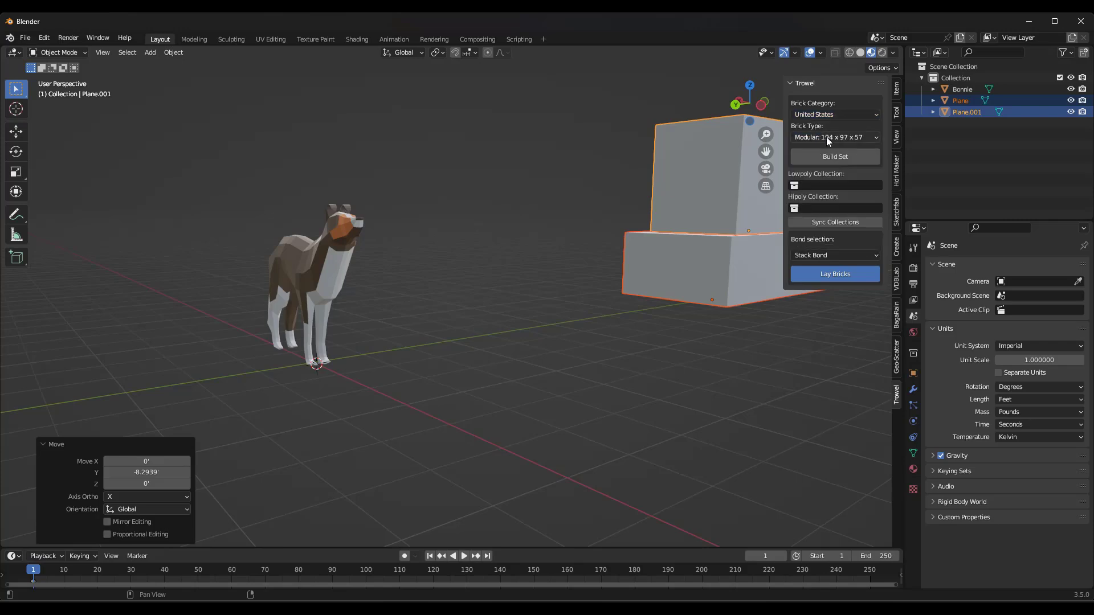
click(825, 137)
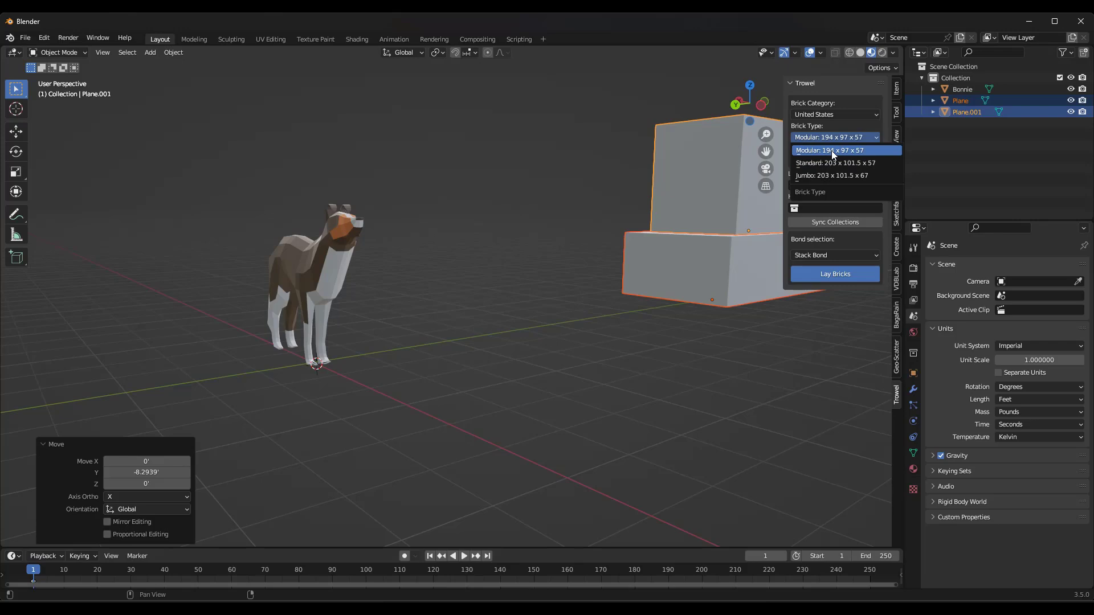
click(831, 150)
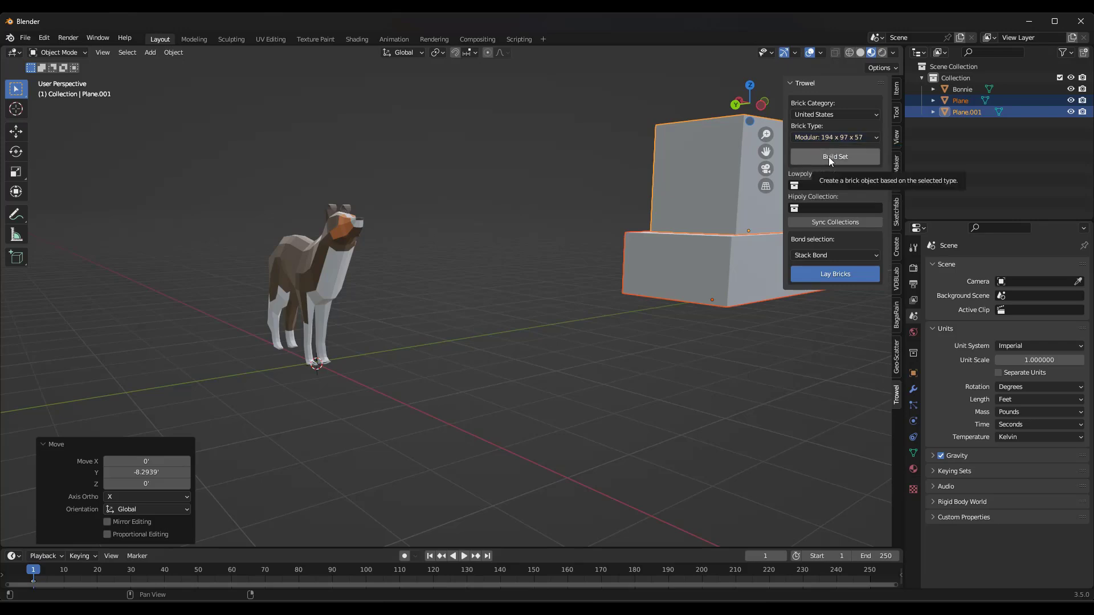
click(828, 156)
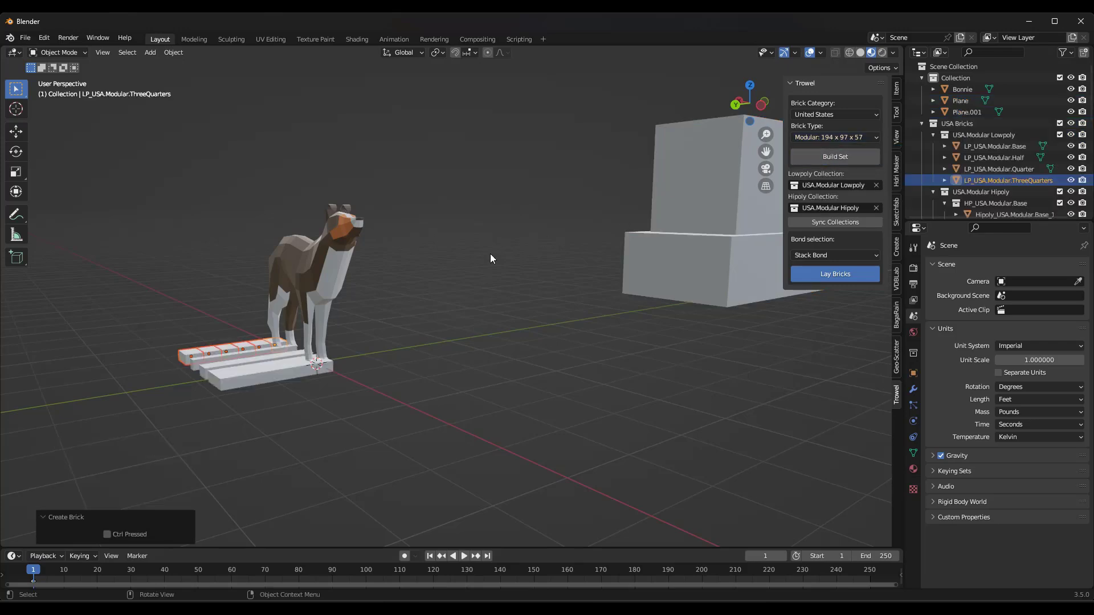
Step: Examine the generated modular bricks at the dog's feet by selecting individual quarter, half and base pieces
middle_drag(305, 267, 196, 335)
scroll(213, 471, up, 3)
scroll(291, 314, up, 1)
click(198, 334)
click(249, 301)
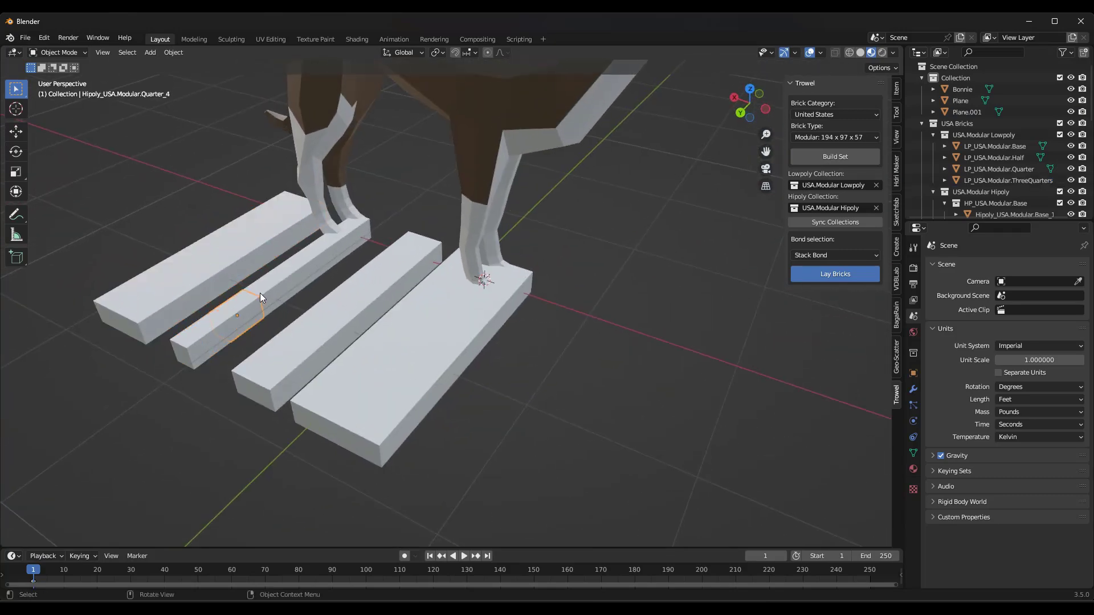
click(262, 291)
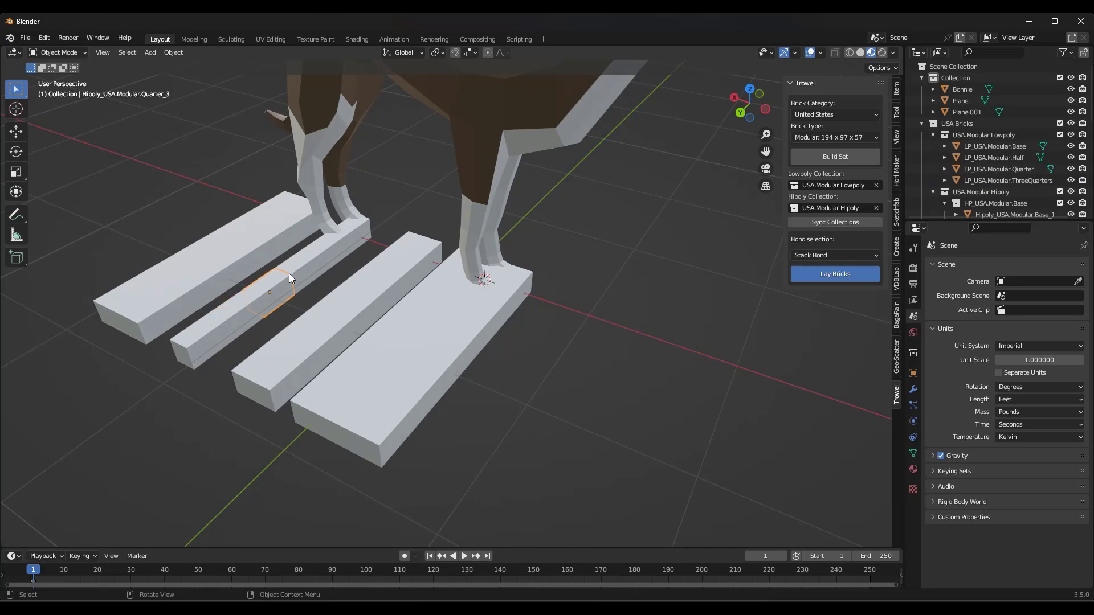
click(355, 233)
click(270, 371)
click(315, 341)
click(351, 308)
click(379, 280)
click(398, 267)
middle_drag(410, 317, 448, 307)
click(457, 304)
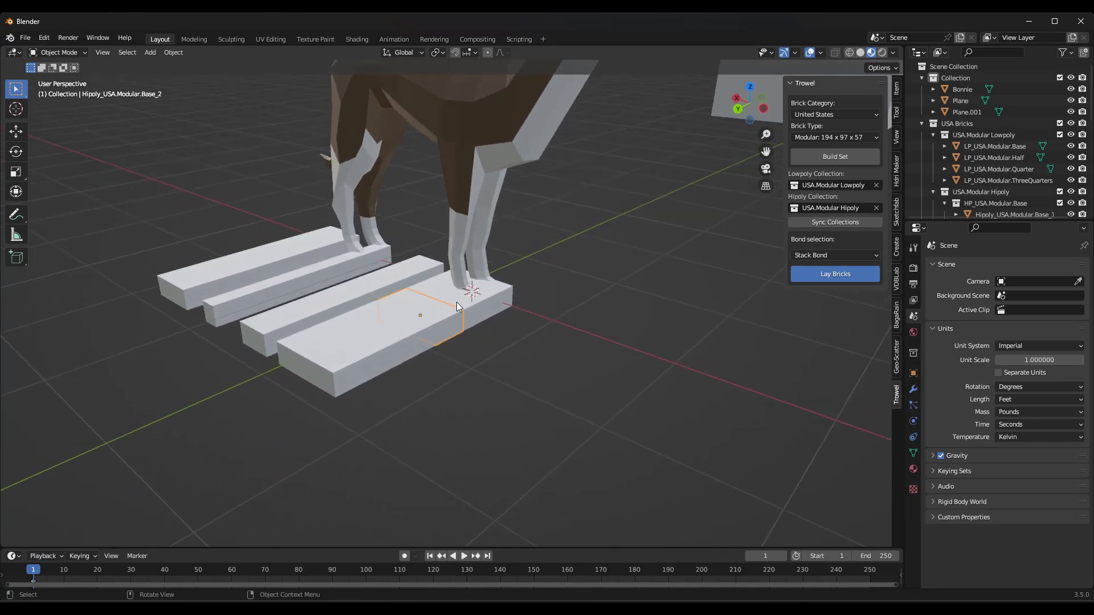
click(461, 304)
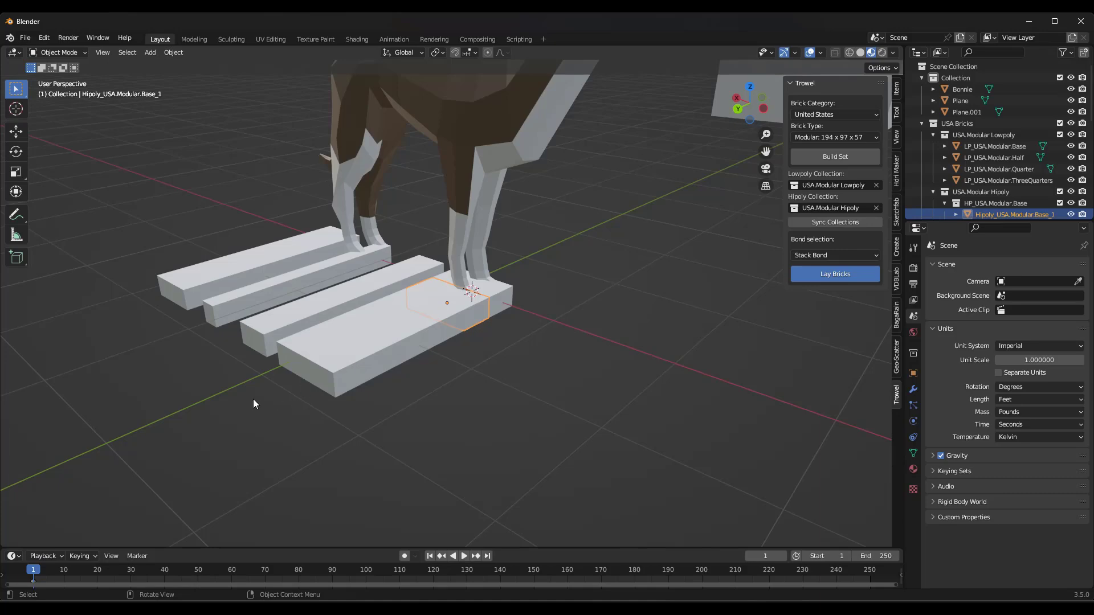
scroll(247, 381, down, 6)
scroll(564, 105, up, 2)
scroll(564, 105, up, 3)
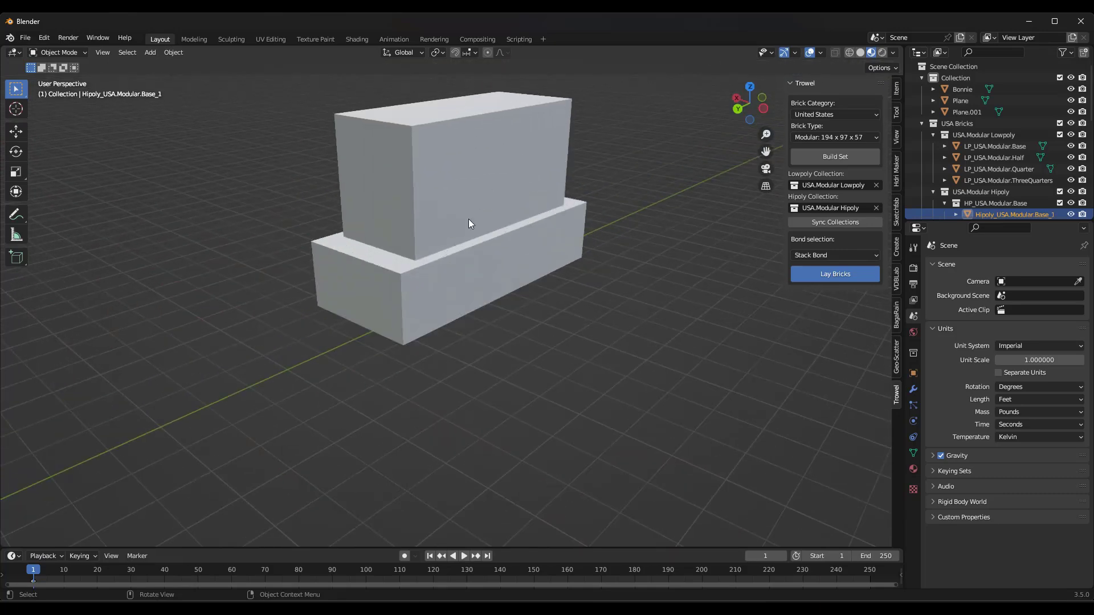
Step: Try laying modular bricks in Stack Bond on the lower box, inspect the pattern and undo it
middle_drag(468, 220, 469, 201)
scroll(450, 329, up, 4)
scroll(462, 234, down, 1)
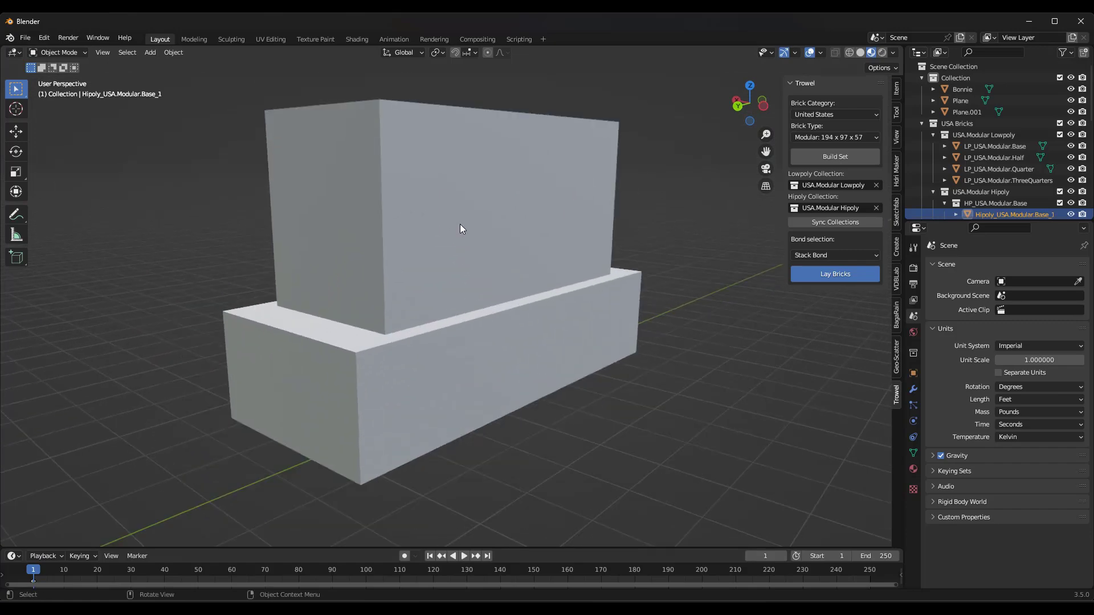
click(436, 352)
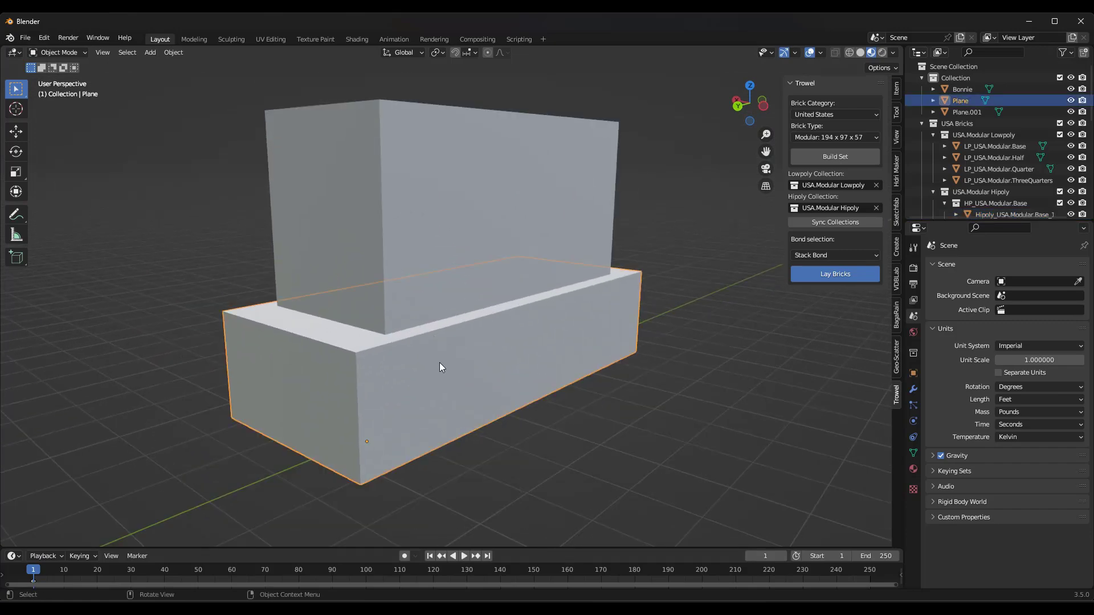
click(819, 255)
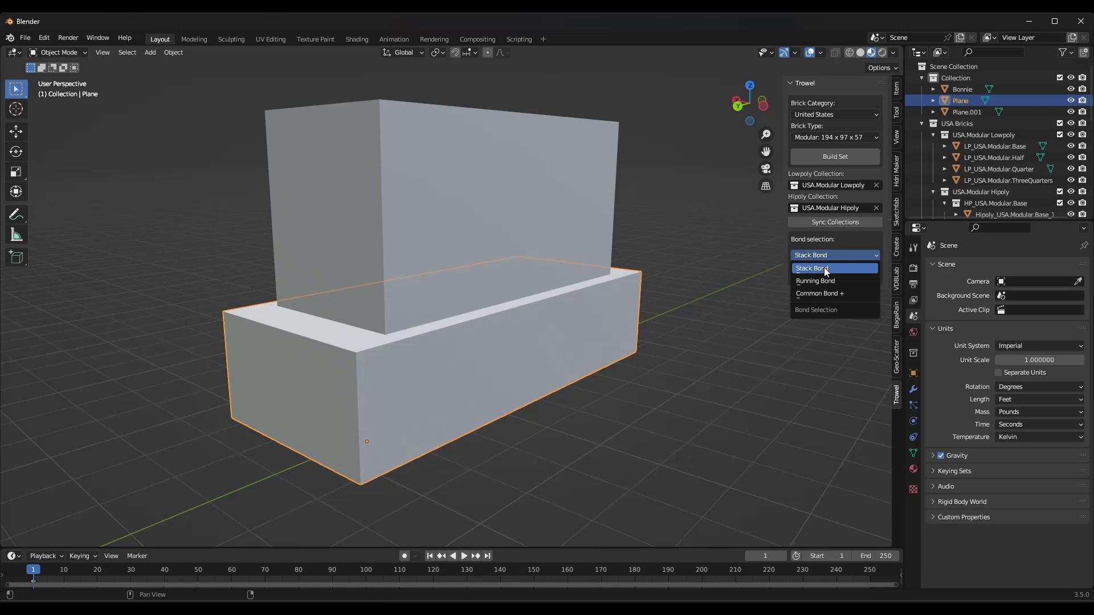
click(824, 268)
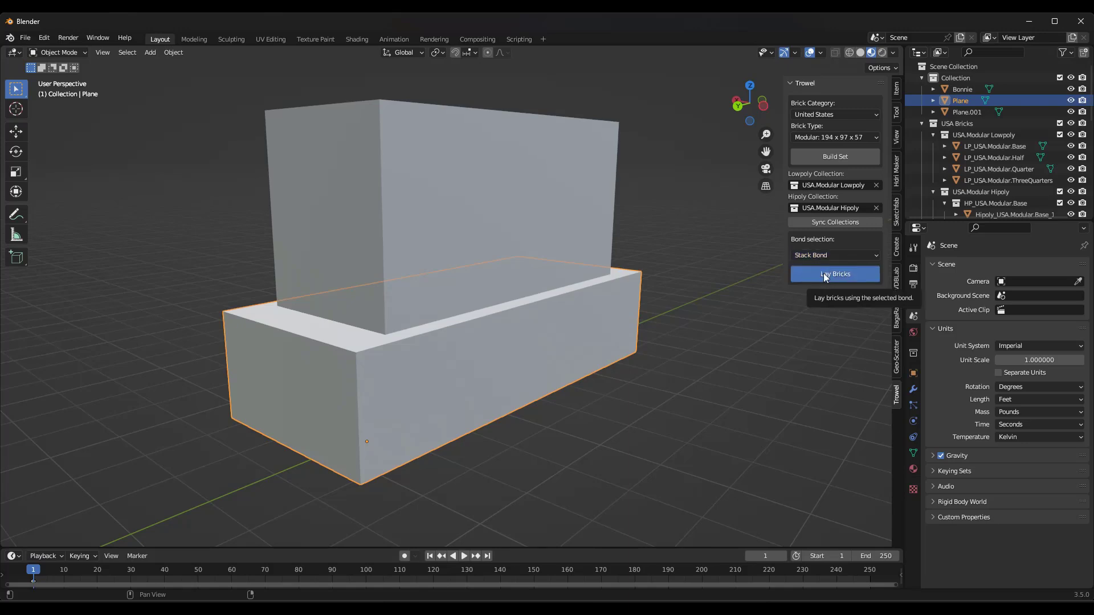
click(826, 275)
middle_drag(390, 391, 381, 382)
scroll(381, 382, down, 3)
scroll(426, 502, up, 4)
scroll(406, 359, up, 2)
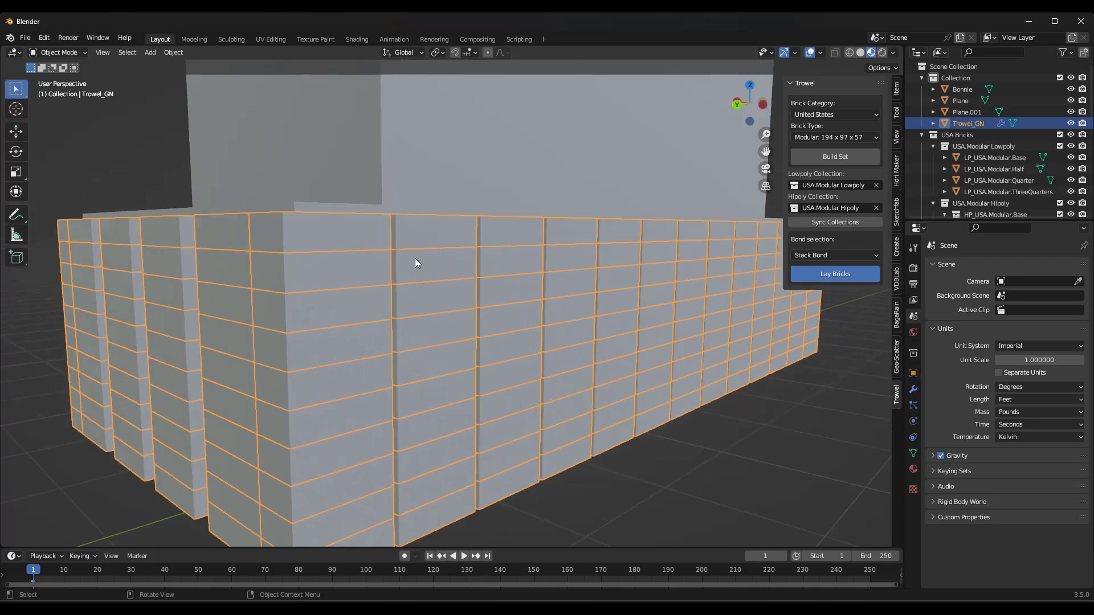
scroll(454, 365, down, 3)
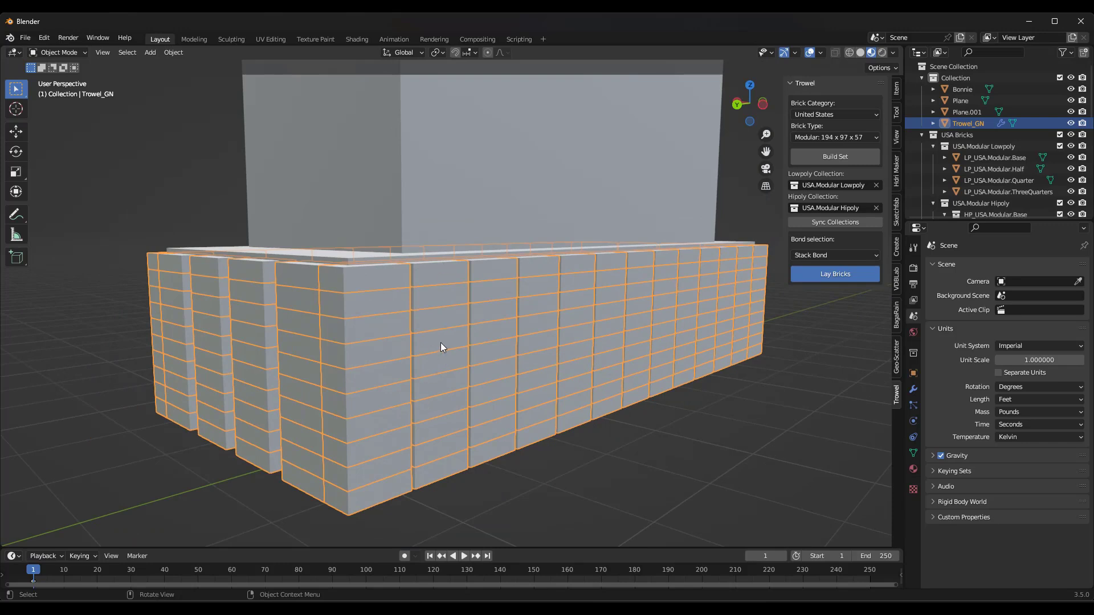
key(ctrl+z)
Step: Lay modular bricks in Running Bond on the lower box and inspect the resulting wall
click(842, 254)
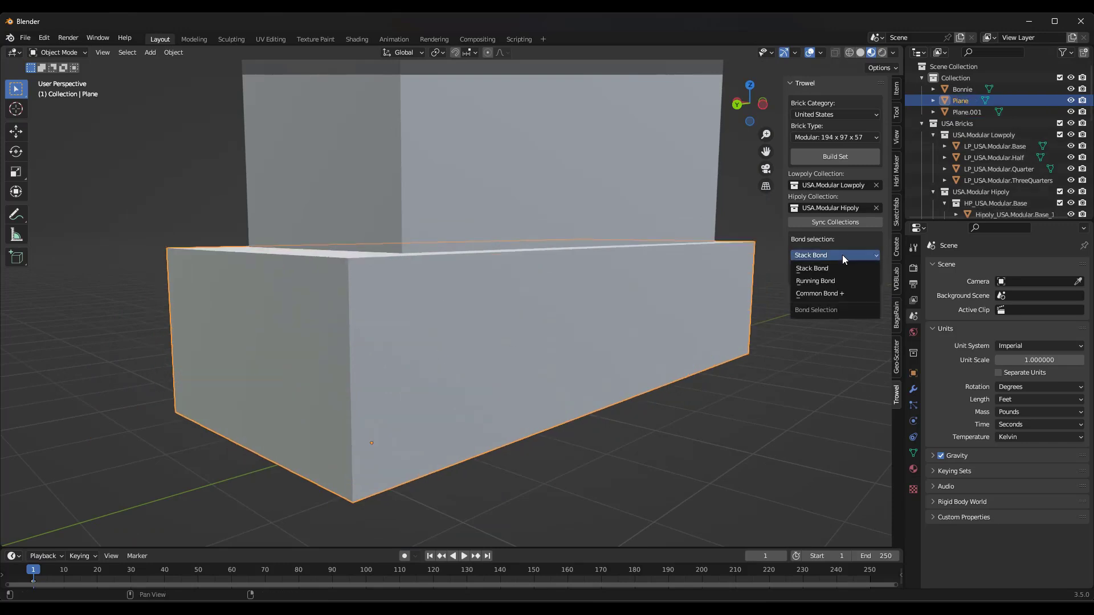
click(825, 281)
click(826, 274)
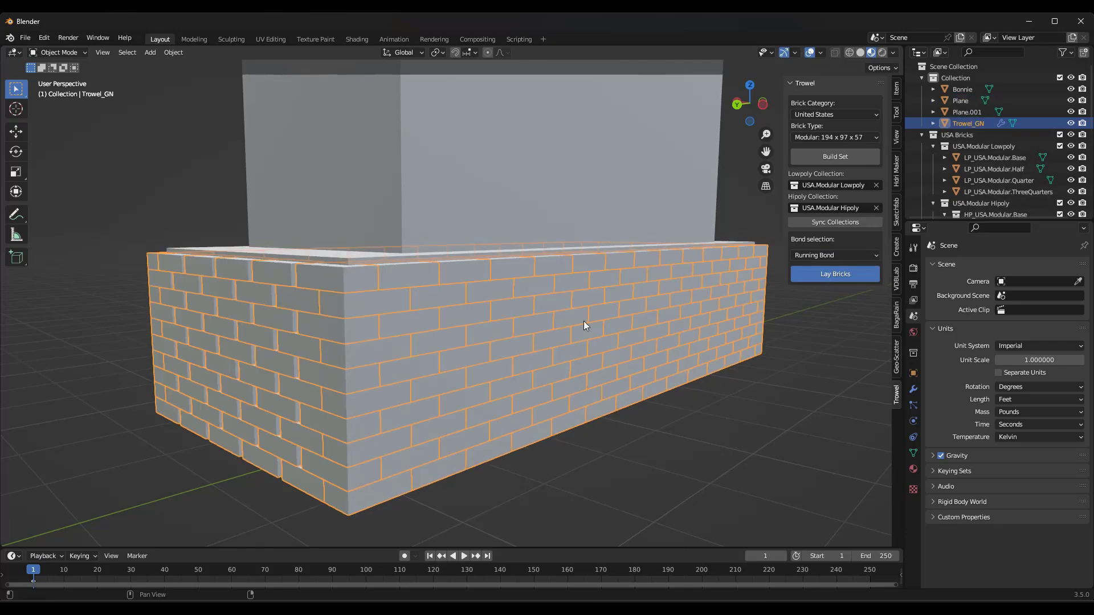
middle_drag(480, 349, 510, 337)
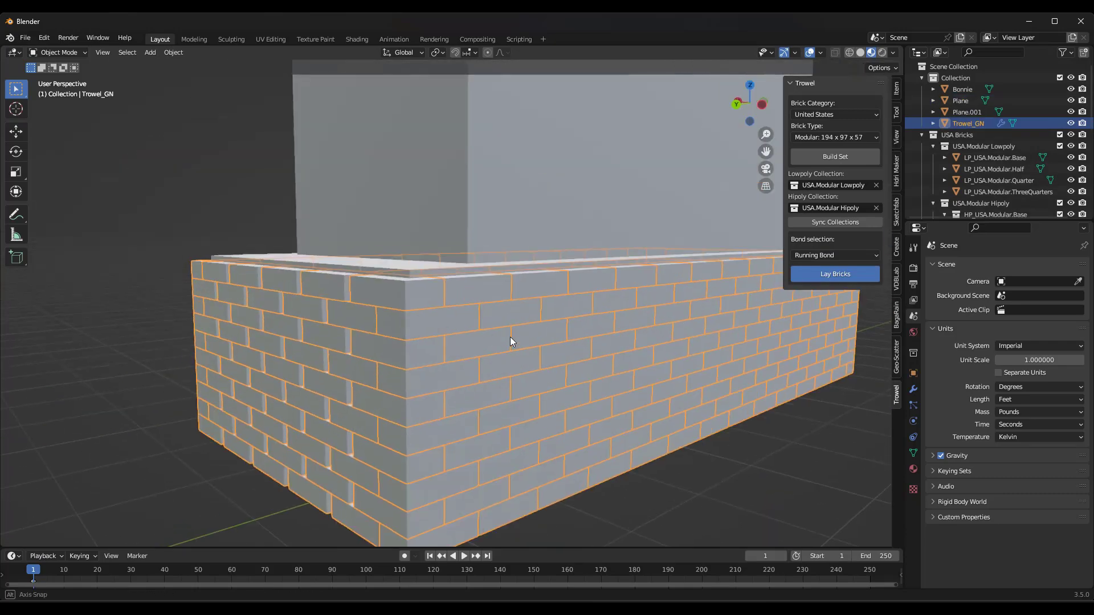
scroll(381, 357, down, 3)
scroll(573, 343, up, 2)
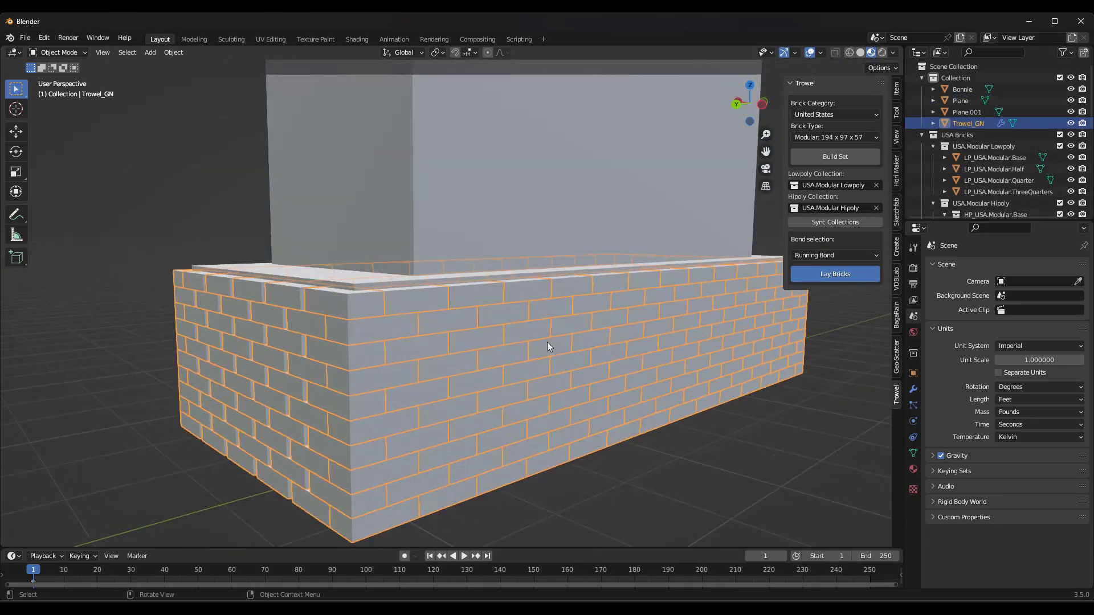
Step: Set the lower brick wall's origin to its center of mass (volume)
middle_drag(520, 360, 523, 363)
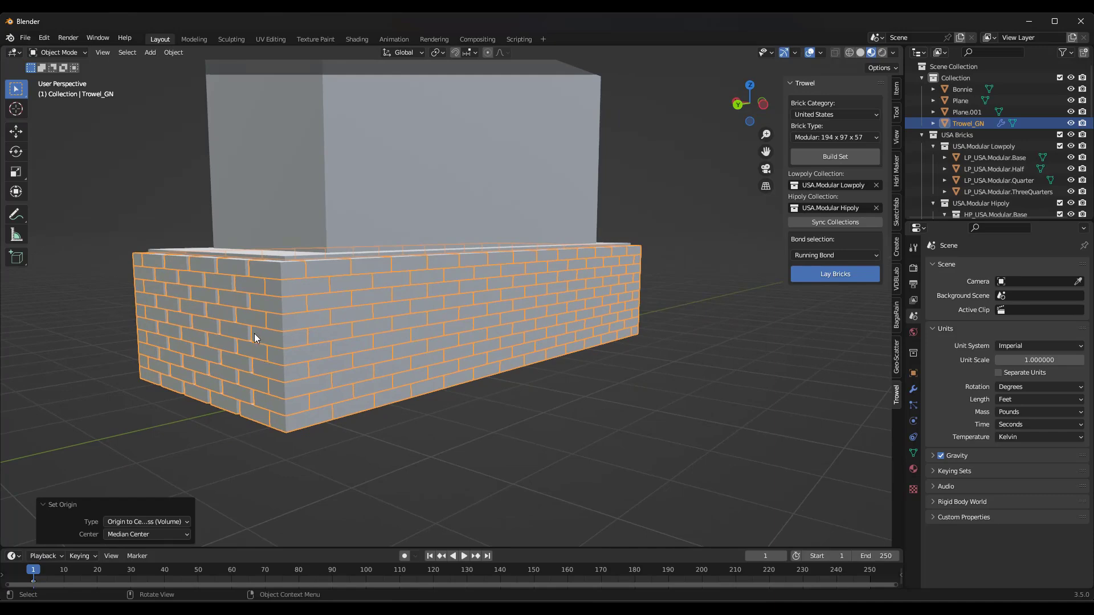
click(294, 230)
mouse_move(294, 230)
middle_down()
mouse_move(352, 228)
mouse_move(311, 233)
middle_up()
click(322, 315)
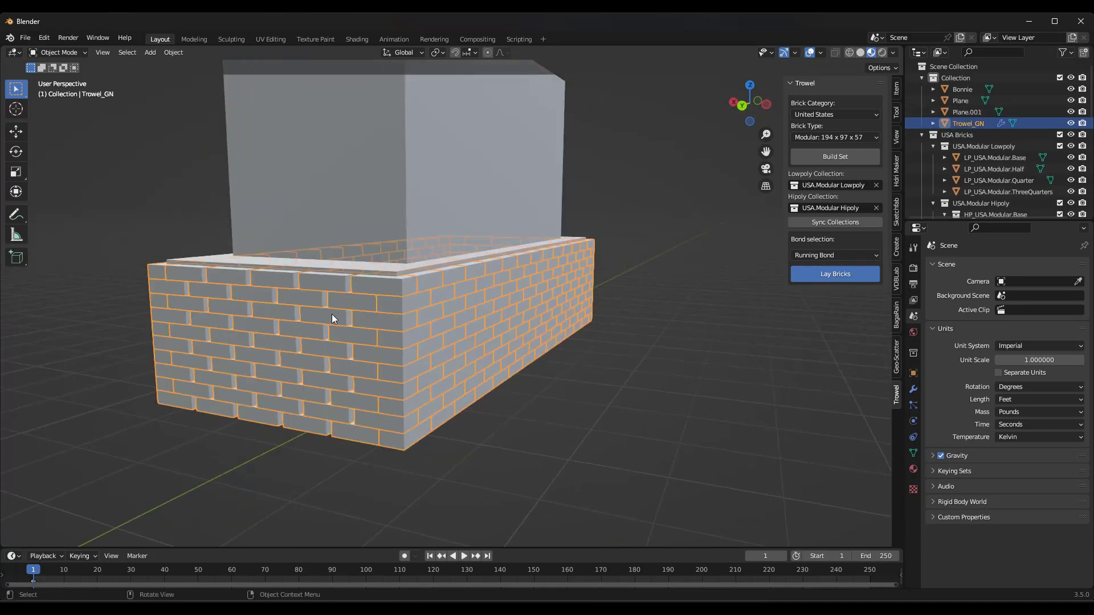
Step: Examine the gaps at the lower wall's short end and try scaling the brick wall uniformly by about 1.01
scroll(333, 317, up, 2)
scroll(334, 318, up, 1)
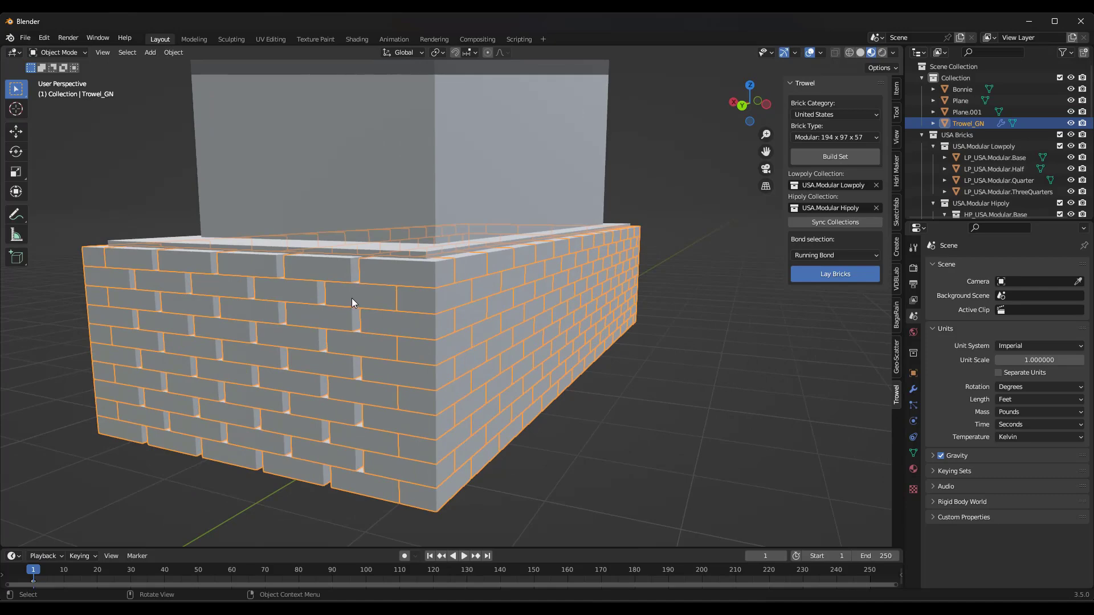
mouse_move(371, 312)
middle_down()
mouse_move(380, 312)
mouse_move(372, 310)
middle_up()
click(356, 214)
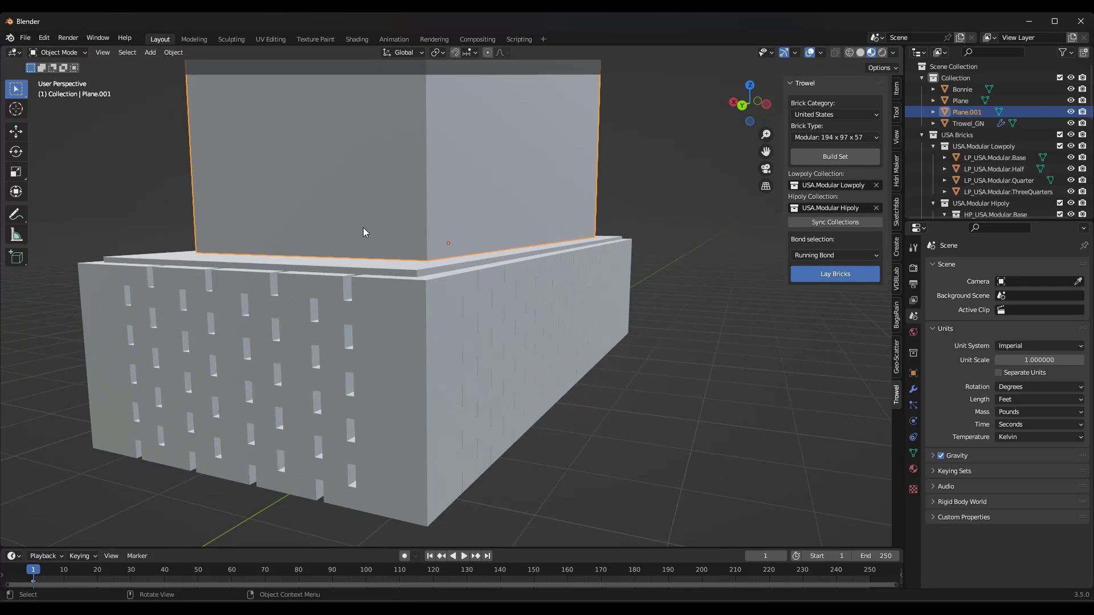
middle_drag(364, 227, 412, 267)
click(466, 312)
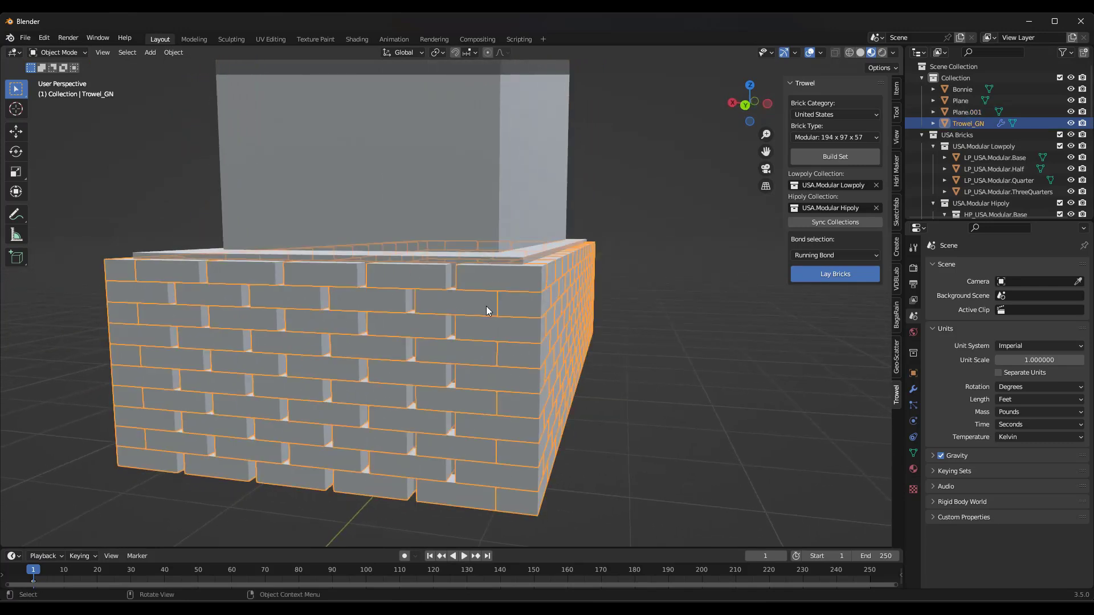
key(s)
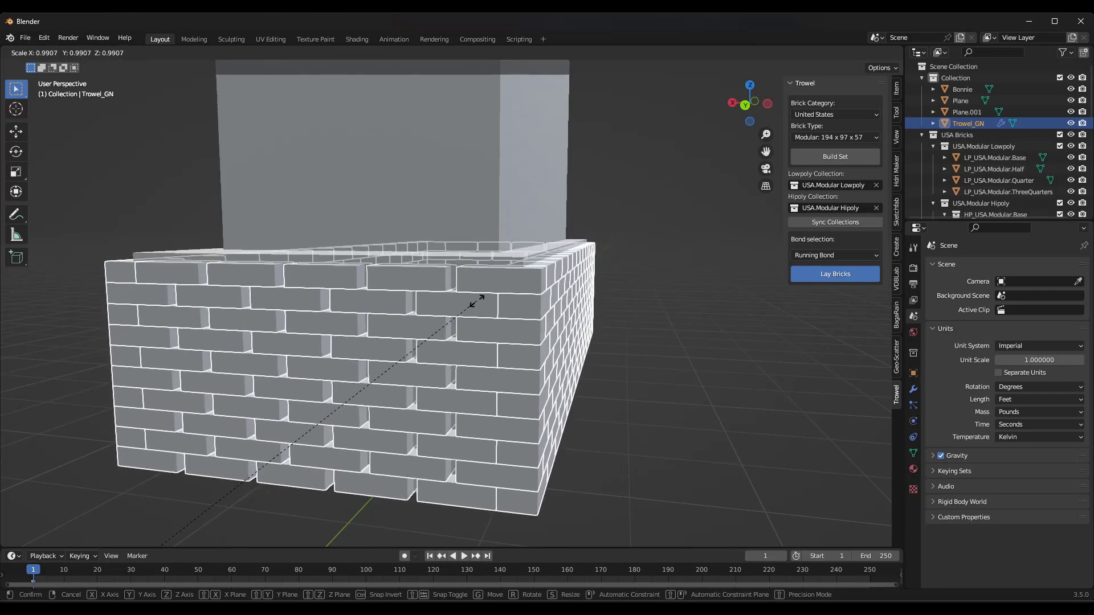
click(476, 302)
middle_drag(458, 180, 360, 321)
scroll(327, 315, down, 2)
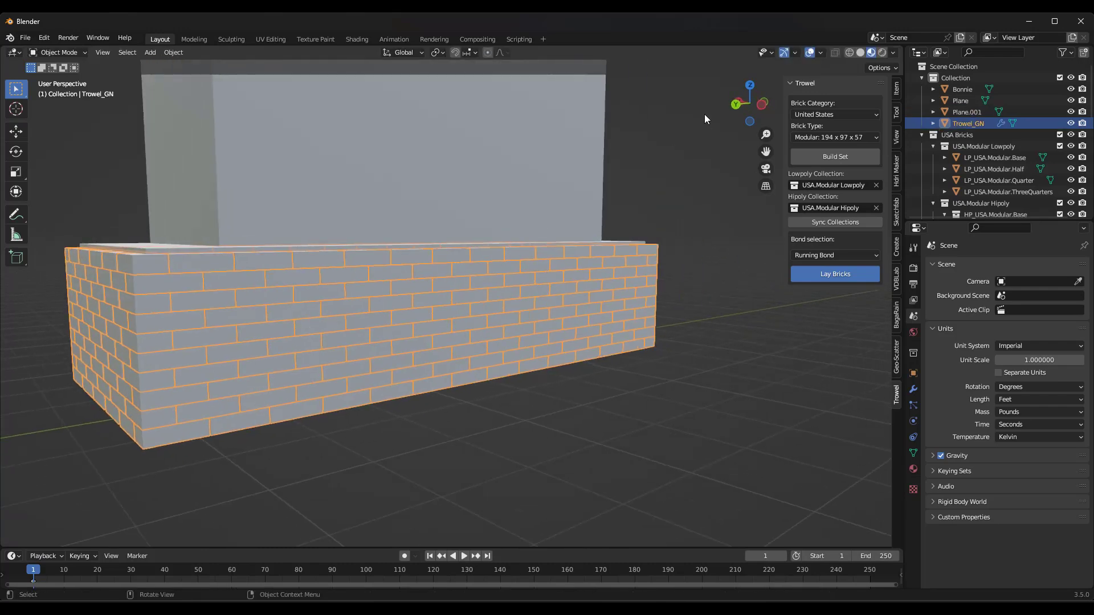
Step: Enable the viewport's wireframe overlay to outline the individual bricks
click(820, 52)
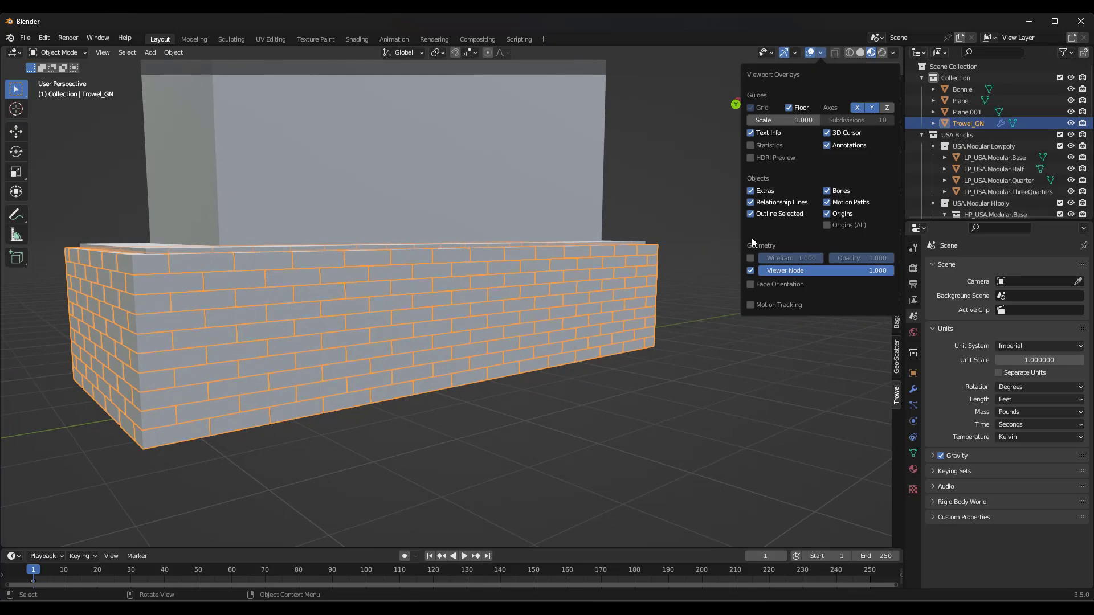
middle_drag(382, 293, 318, 210)
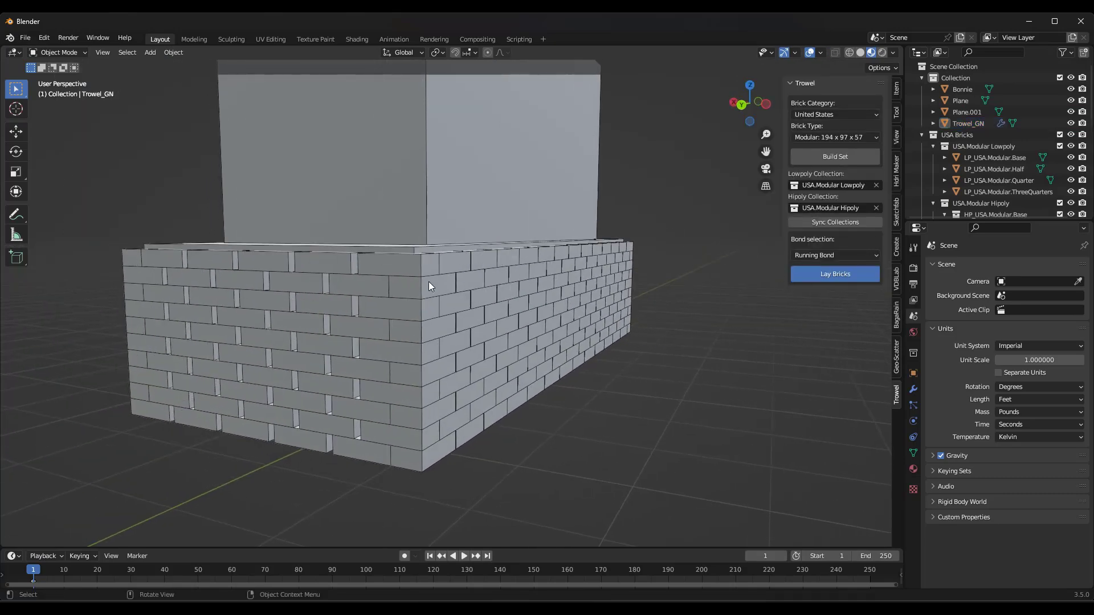
Step: Scale the lower brick wall along the global X axis by 1.063 to close the gaps at its short end
click(316, 281)
scroll(291, 260, up, 3)
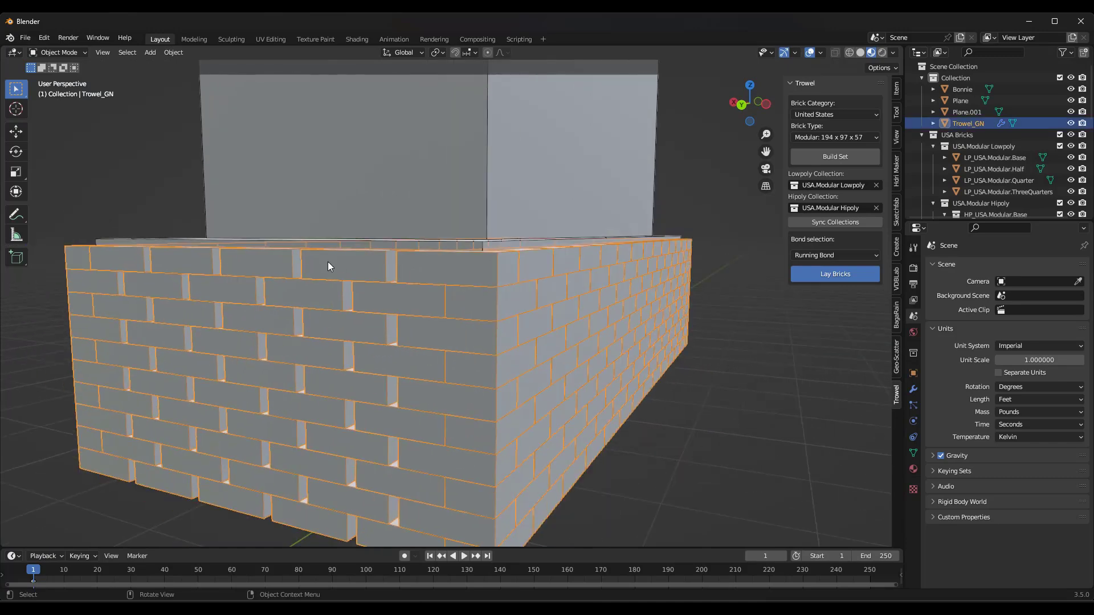
key(s)
key(x)
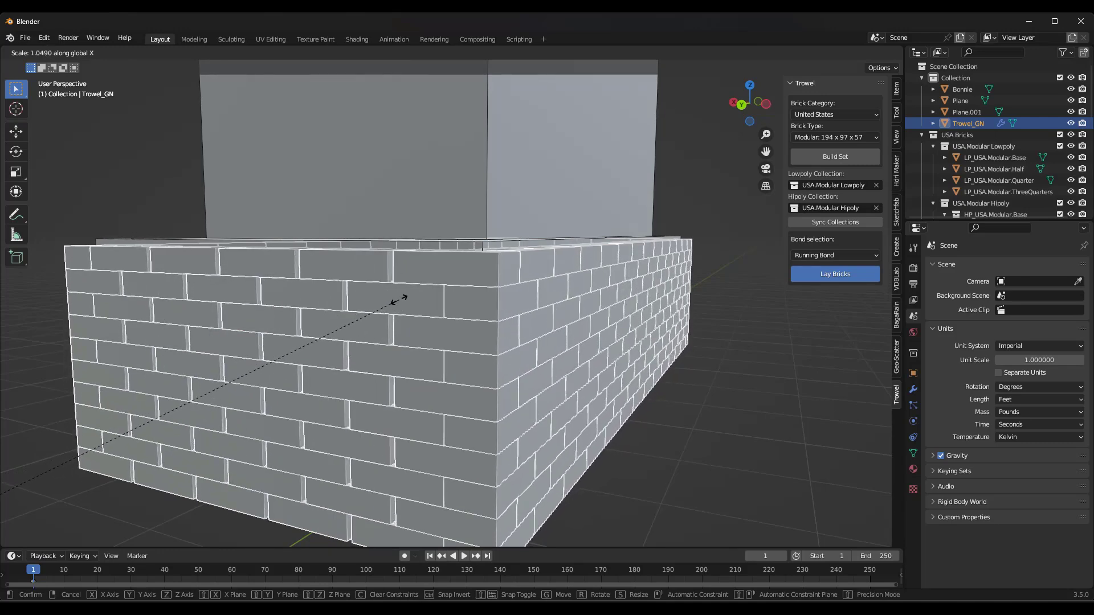
click(408, 301)
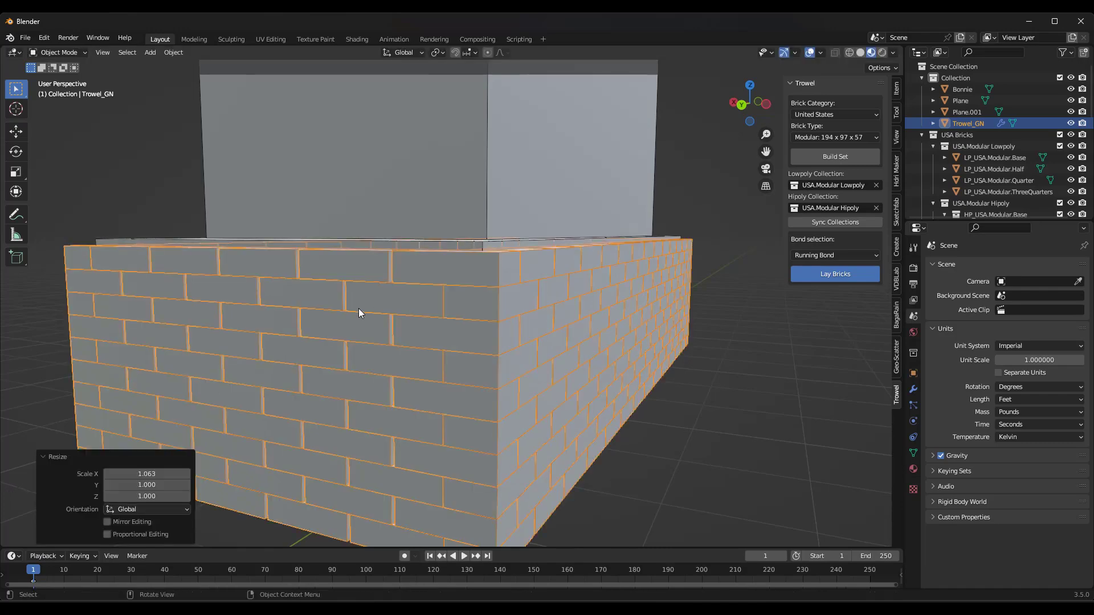
middle_drag(357, 309, 362, 303)
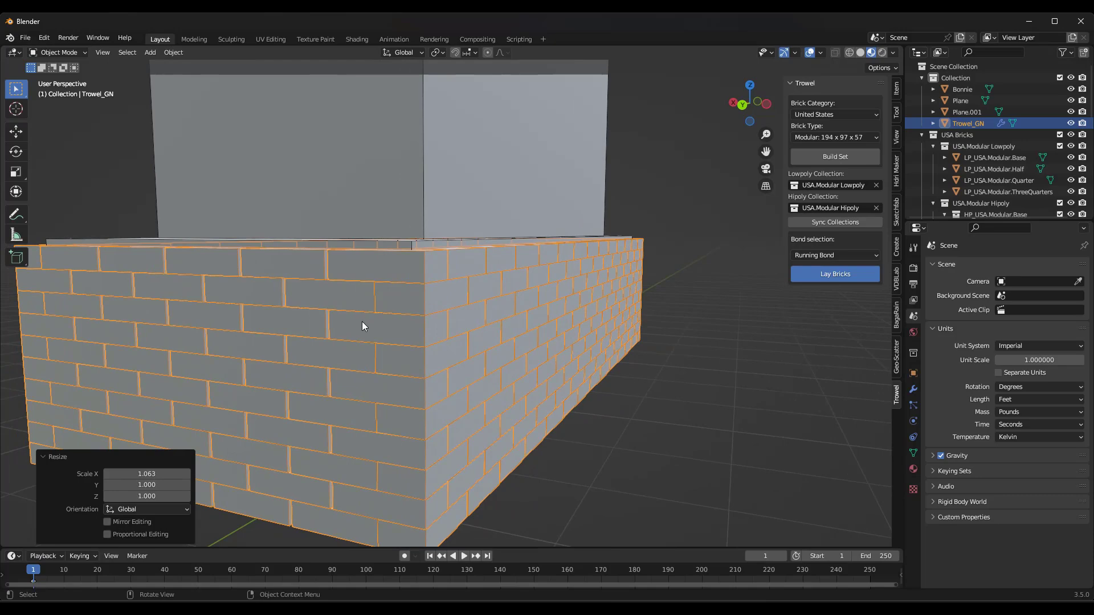
Step: Stretch the lower brick wall slightly along the global Z axis to cover the box's upper edge
scroll(377, 317, down, 3)
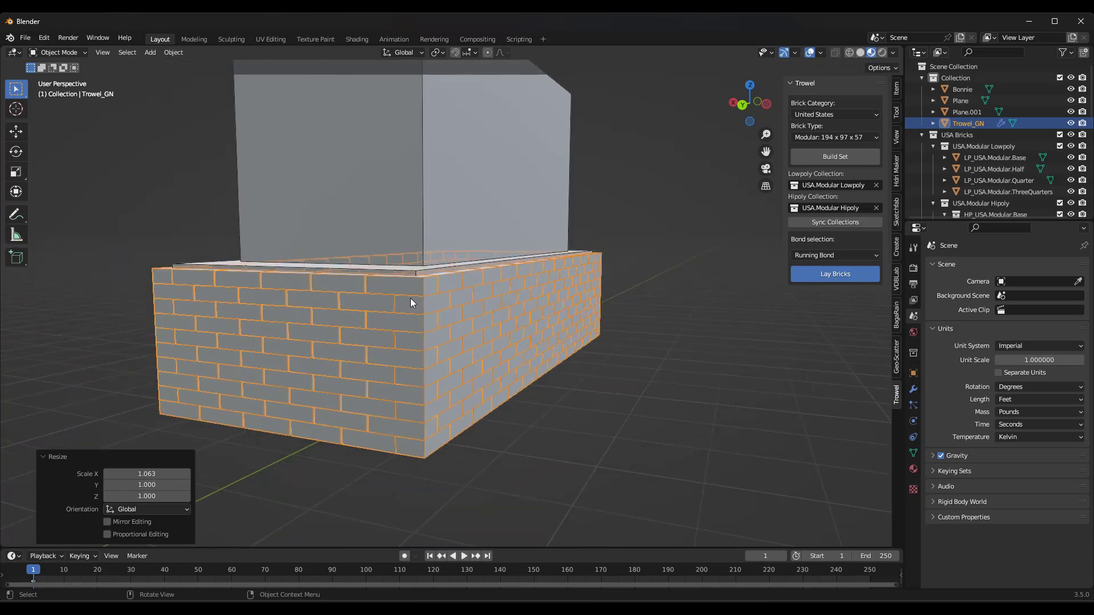
scroll(388, 302, up, 1)
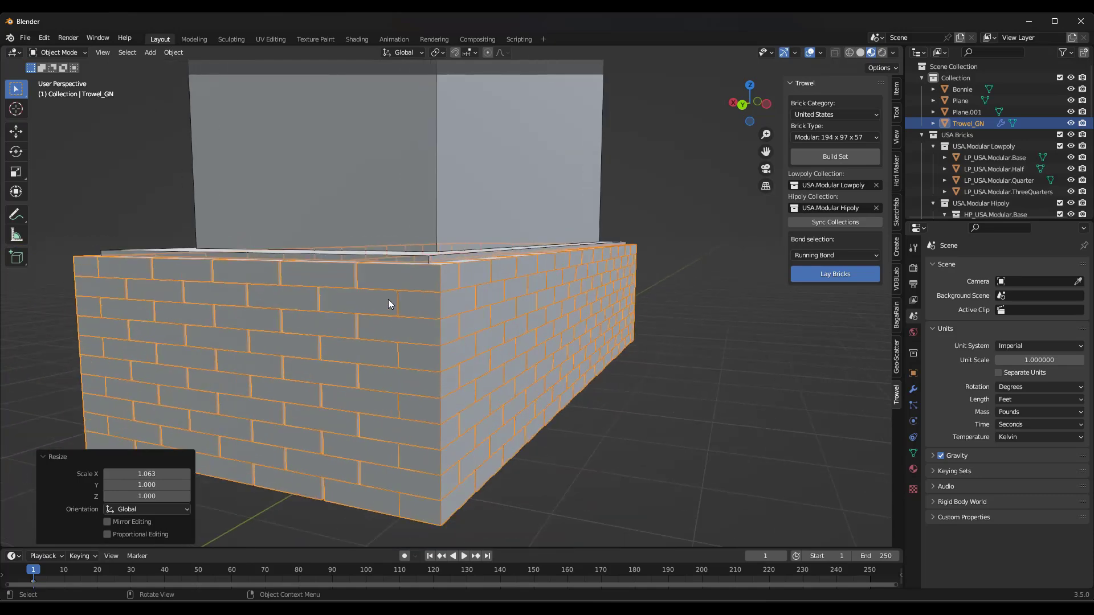
key(s)
key(z)
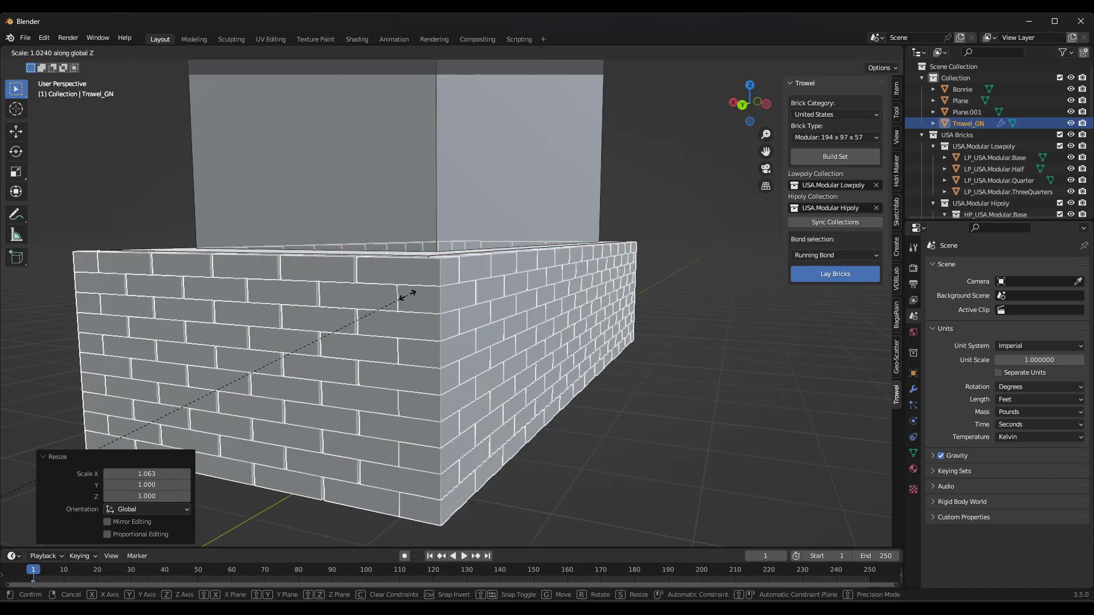
click(414, 277)
Step: Select the upper box, lay modular bricks on it in Common Bond +, and inspect the pattern
middle_drag(382, 212, 323, 320)
click(325, 265)
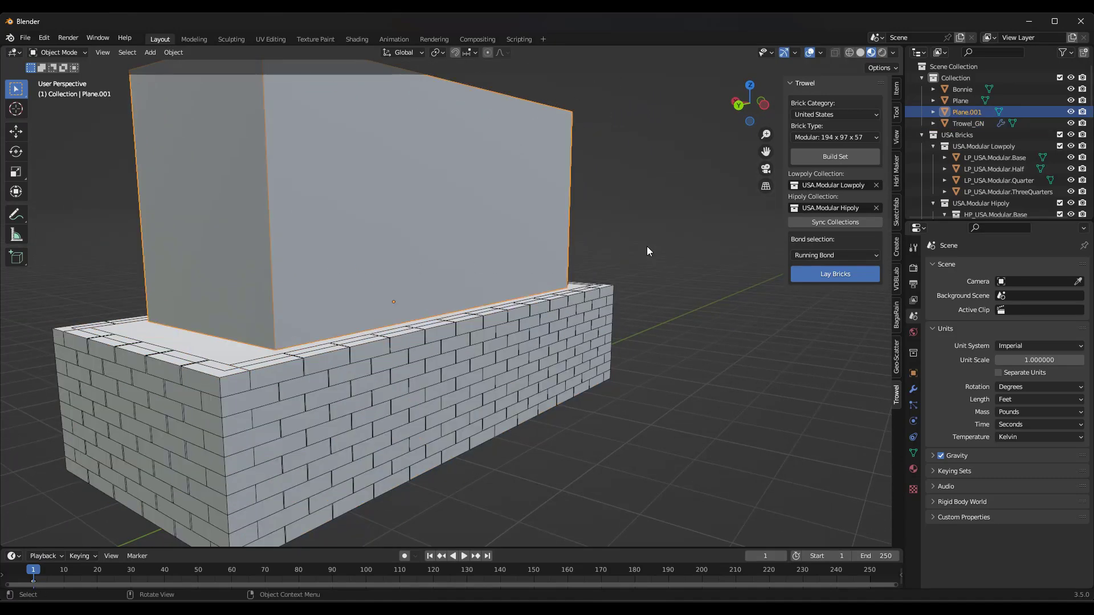
click(815, 255)
click(826, 292)
click(821, 274)
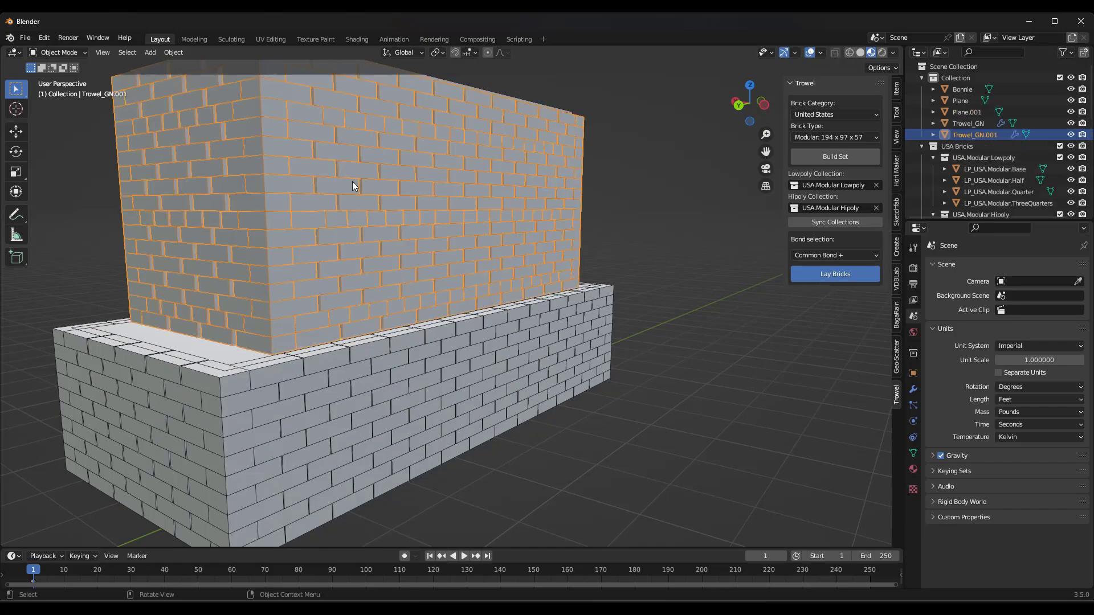
scroll(368, 263, down, 2)
scroll(334, 126, up, 3)
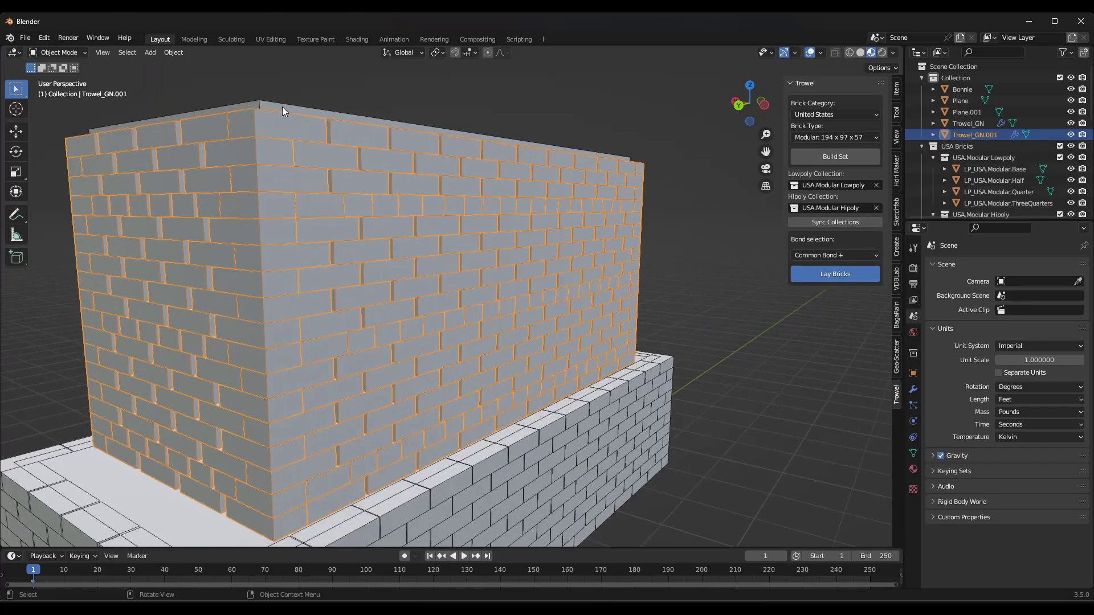
Step: Scale the upper brick wall along the global Y axis by 1.027 to tighten its long side
click(282, 107)
mouse_move(427, 256)
middle_down()
mouse_move(415, 258)
mouse_move(426, 259)
middle_up()
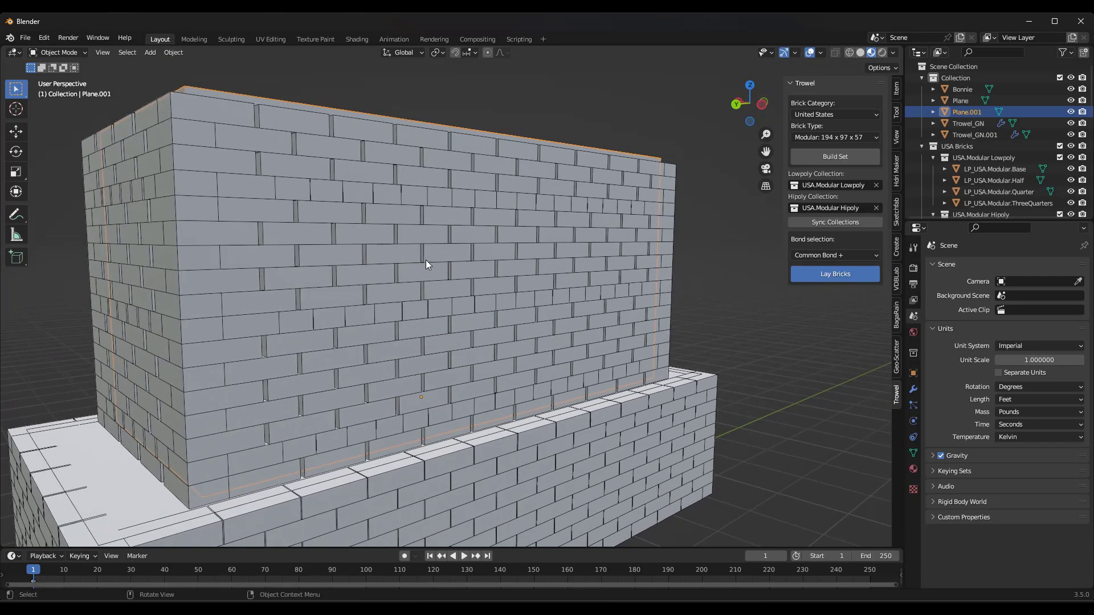
click(423, 261)
key(s)
key(x)
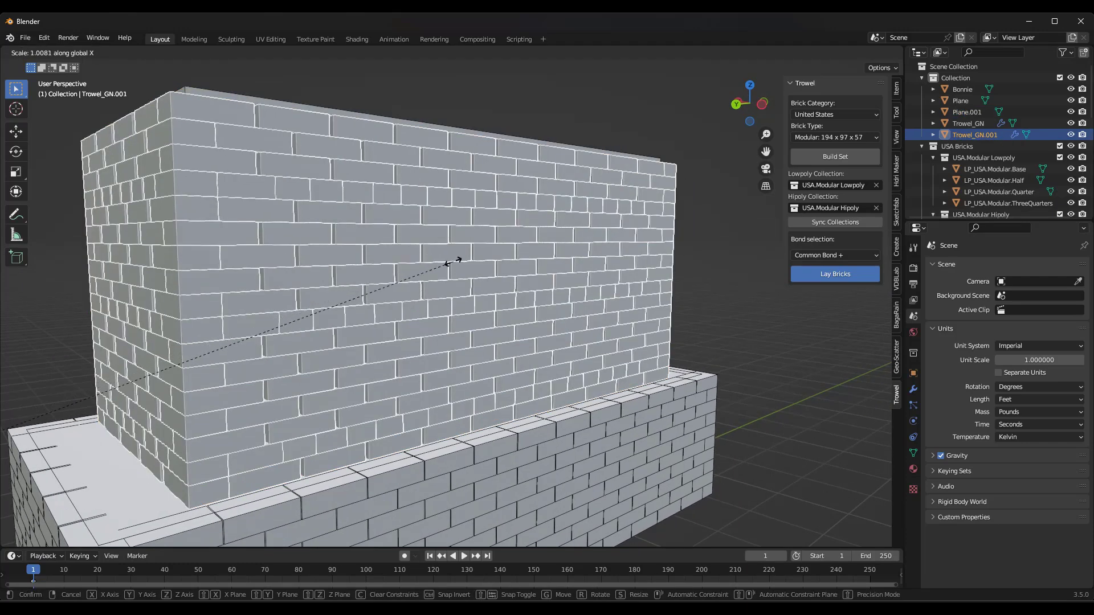
key(y)
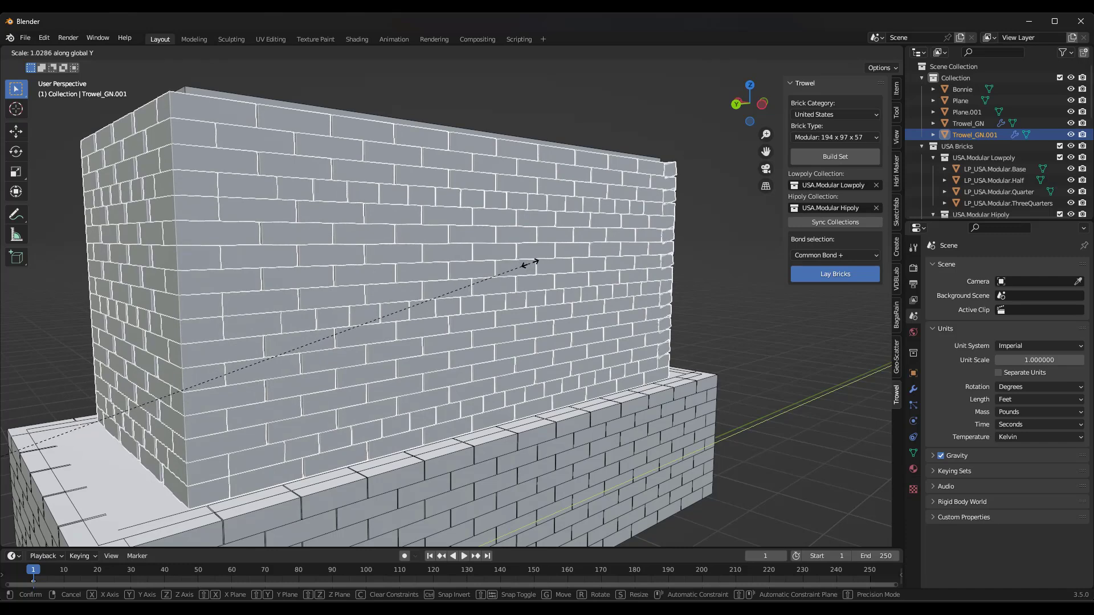
click(520, 264)
middle_drag(318, 269, 150, 242)
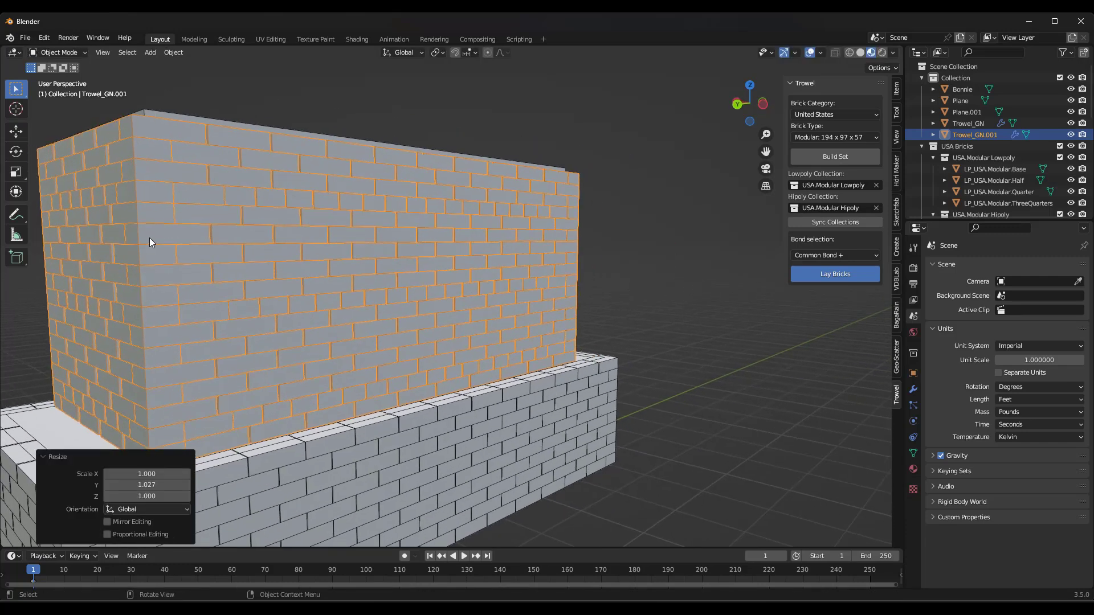
Step: Scale the upper brick wall along the global X axis by 1.081 to close the gaps at its short end
key(s)
key(y)
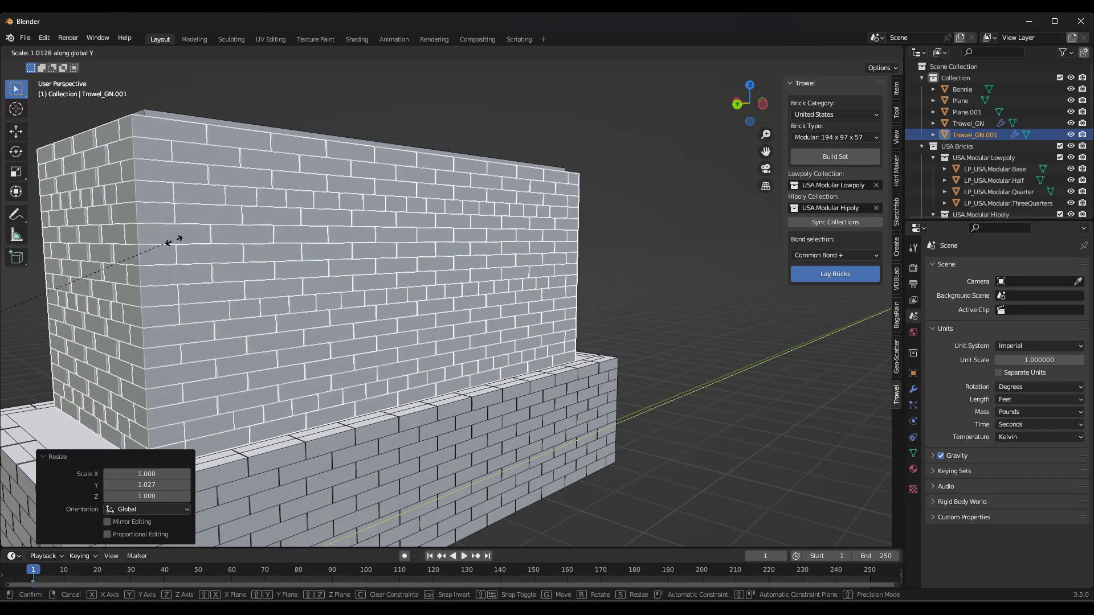
key(x)
click(345, 243)
scroll(284, 251, down, 2)
shift+middle_drag(205, 447, 216, 365)
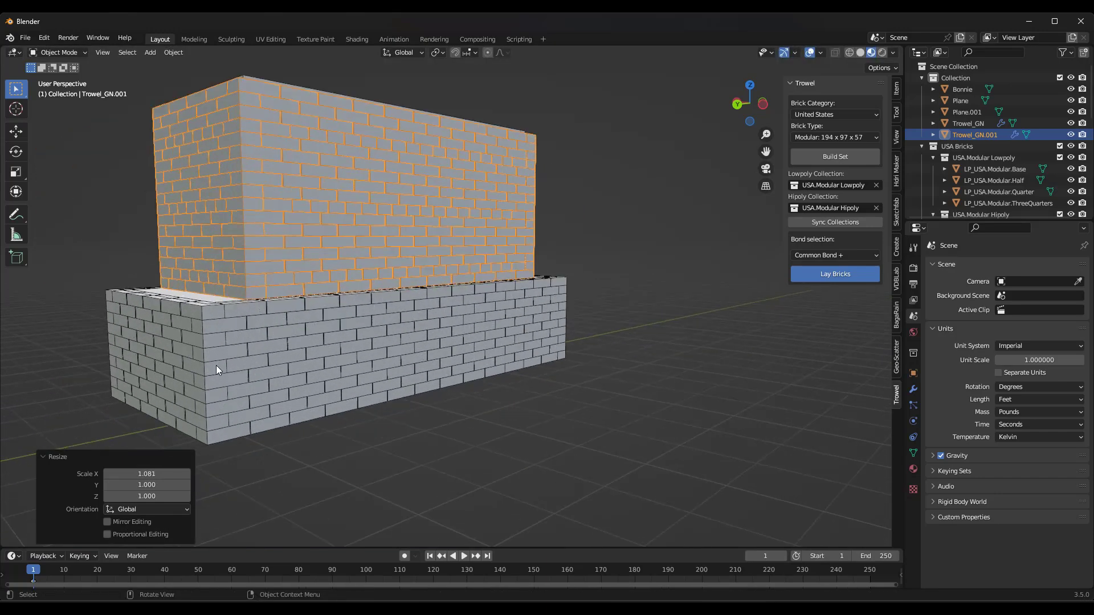
scroll(213, 329, down, 1)
scroll(214, 329, down, 1)
scroll(179, 257, up, 2)
shift+middle_drag(183, 256, 266, 314)
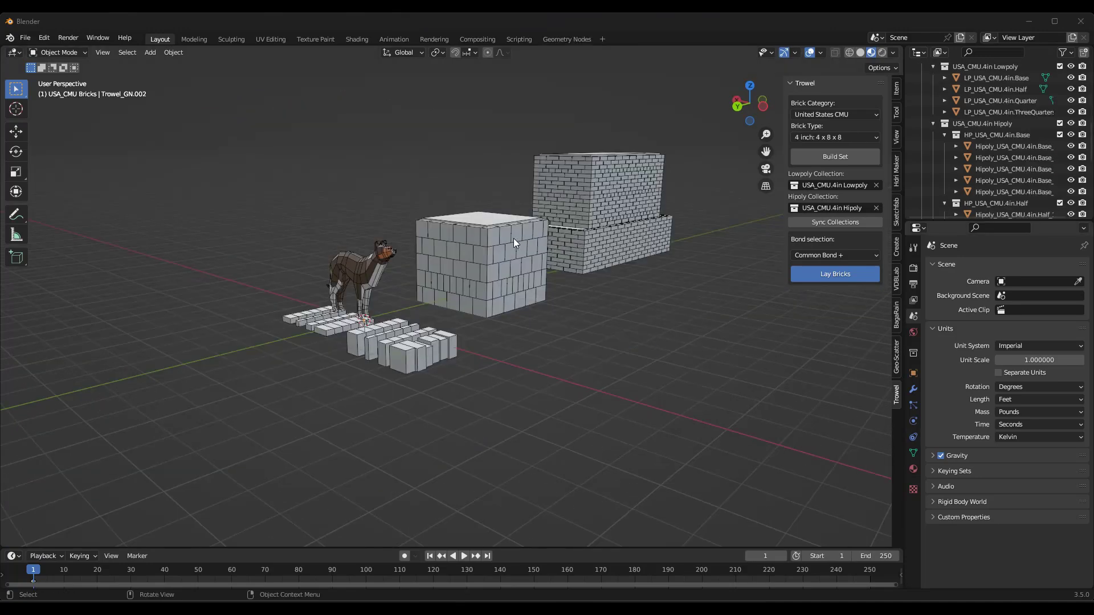
Step: Collapse the Base, Half, Quarter and ThreeQuarters sub-collections of USA_CMU.4in Hipoly in the Outliner
scroll(513, 241, up, 2)
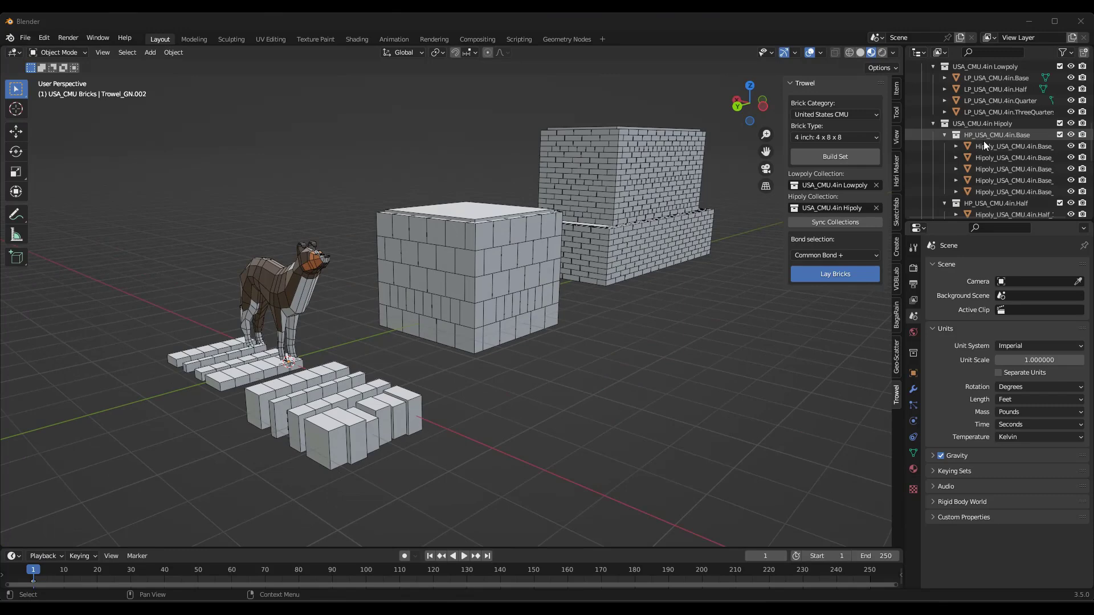
scroll(393, 317, up, 1)
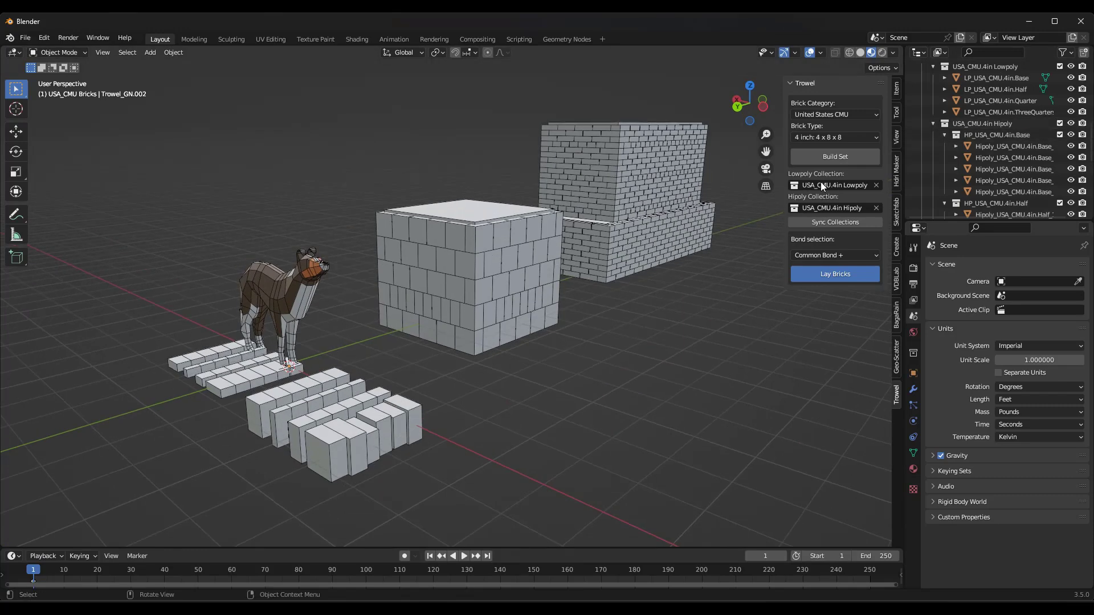
click(944, 135)
click(944, 147)
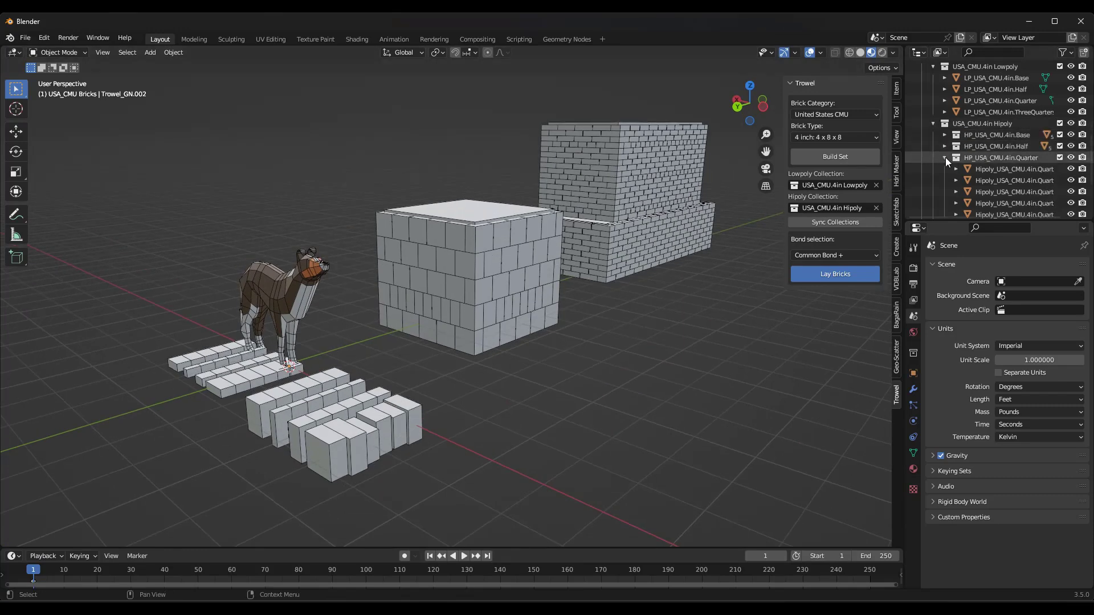
click(945, 158)
click(944, 168)
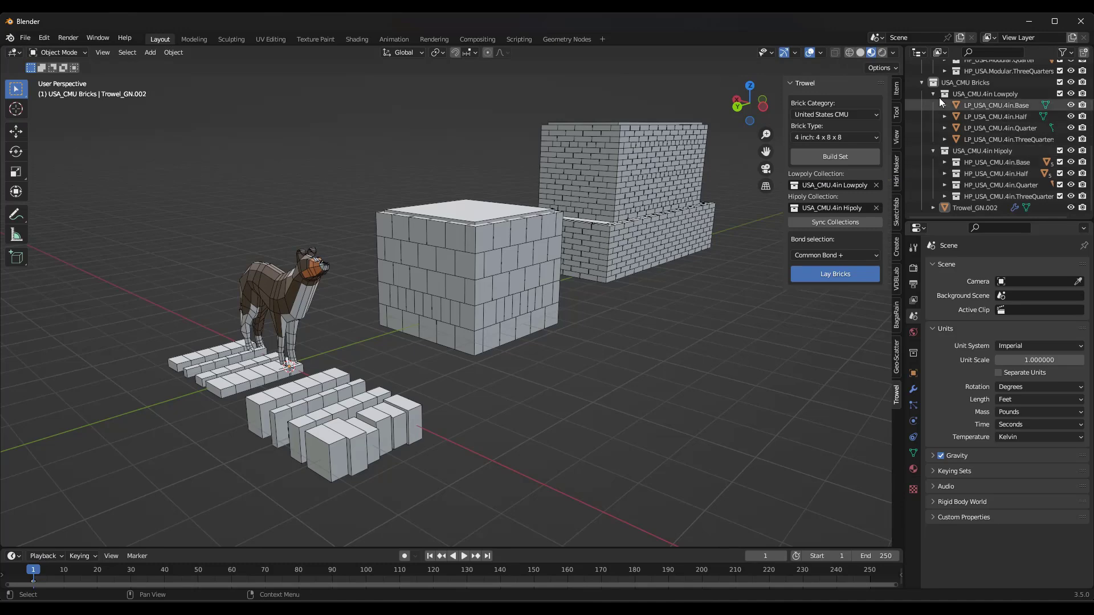
Step: Look over the CMU wall and block set, and collapse the USA_CMU.4in Lowpoly and Hipoly collections in the Outliner
scroll(353, 426, up, 3)
scroll(450, 332, down, 3)
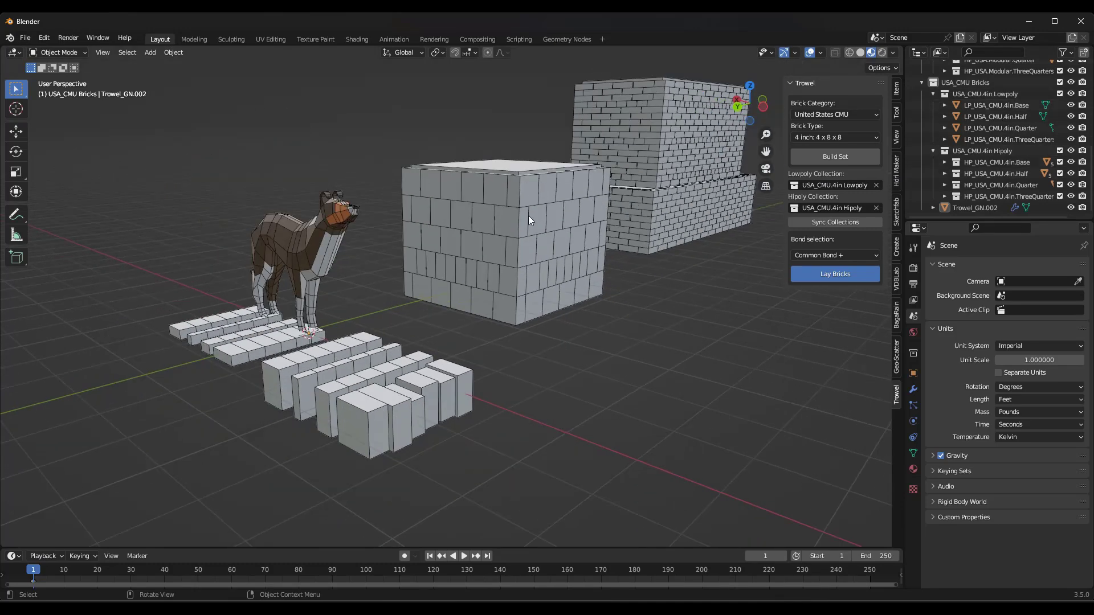
scroll(528, 216, up, 3)
scroll(339, 495, down, 2)
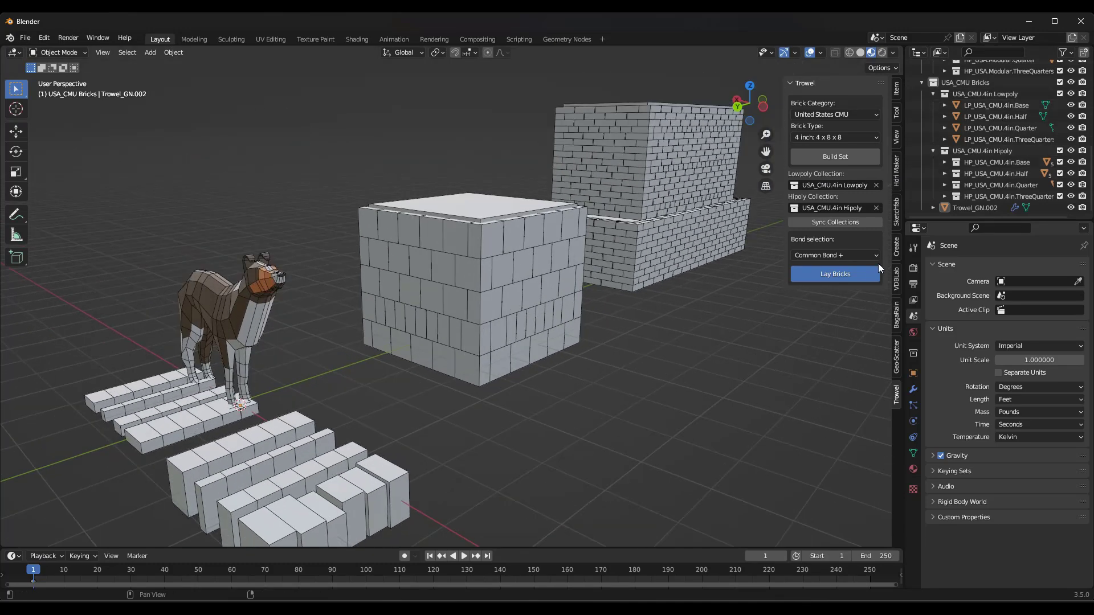
click(933, 96)
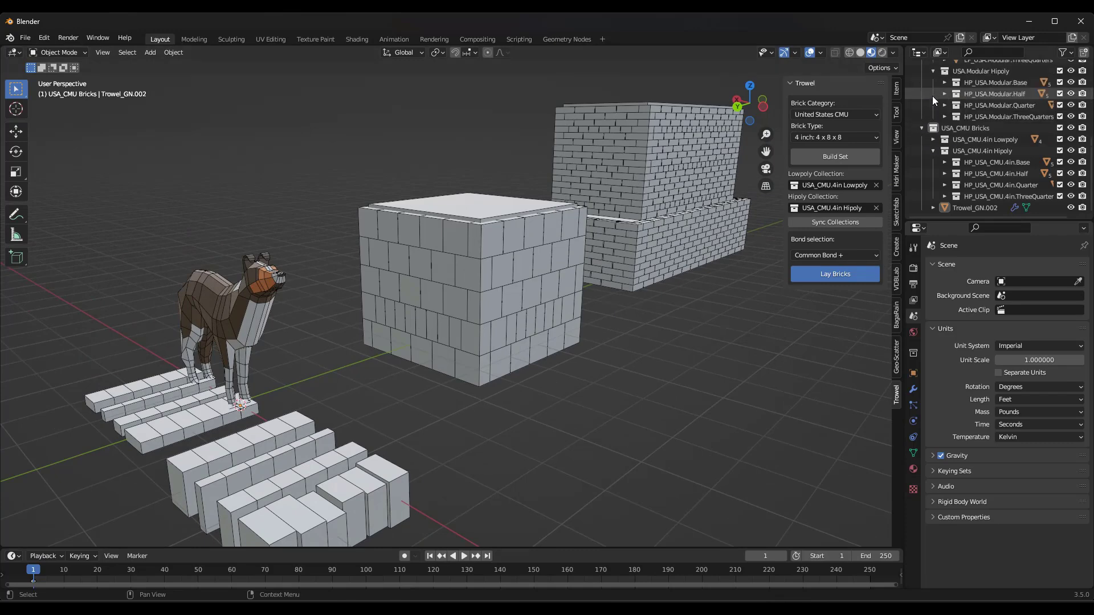
click(934, 150)
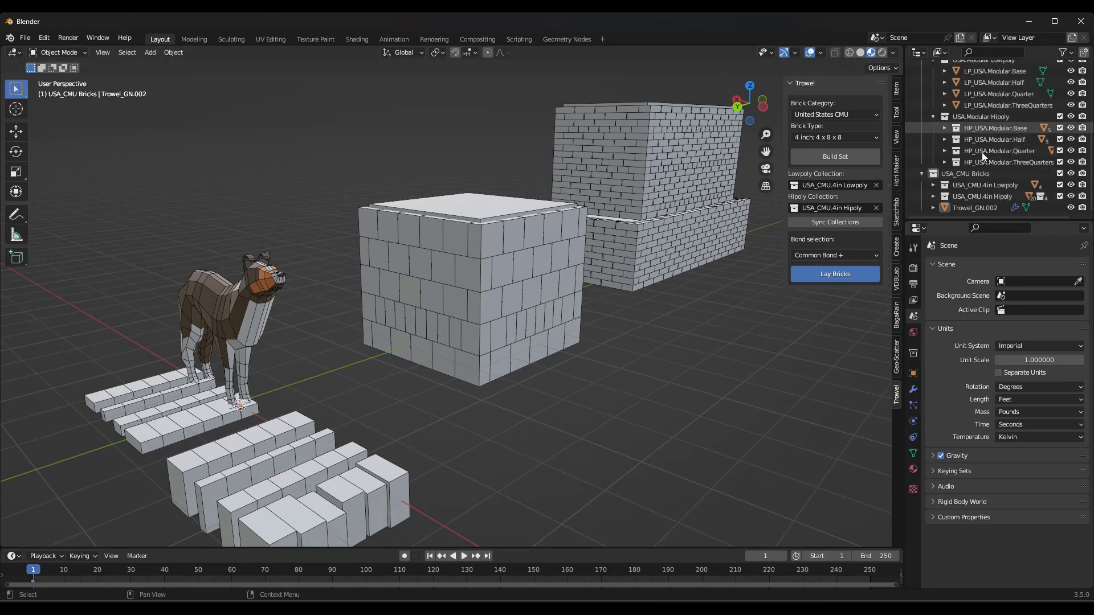
Step: Select all objects of the USA_CMU.4in Lowpoly collection to identify the low-poly blocks in the scene
right_click(974, 185)
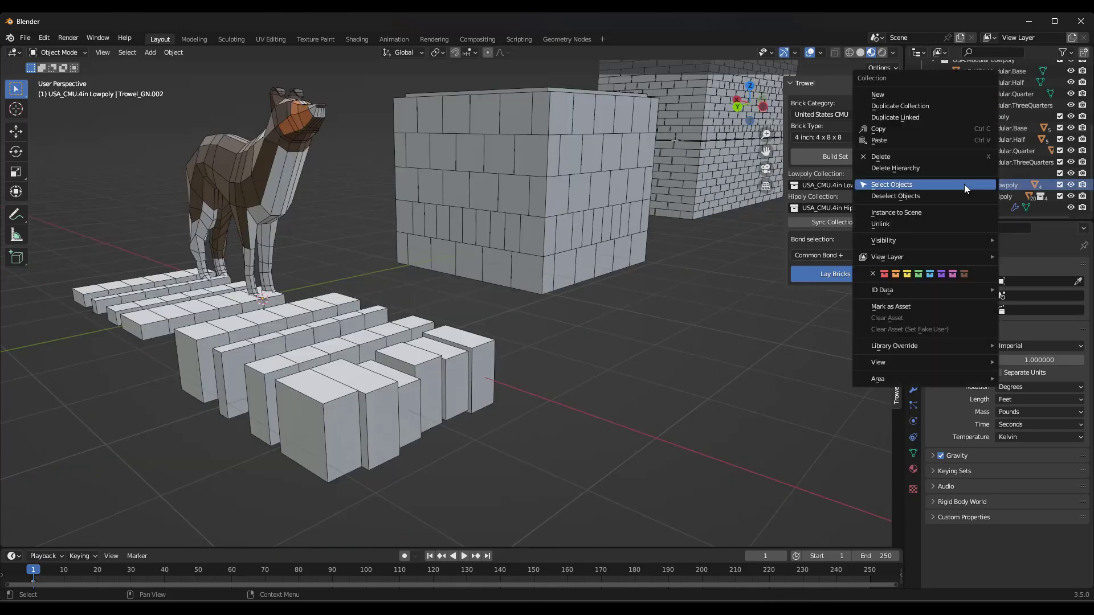
click(964, 184)
middle_drag(485, 364, 398, 321)
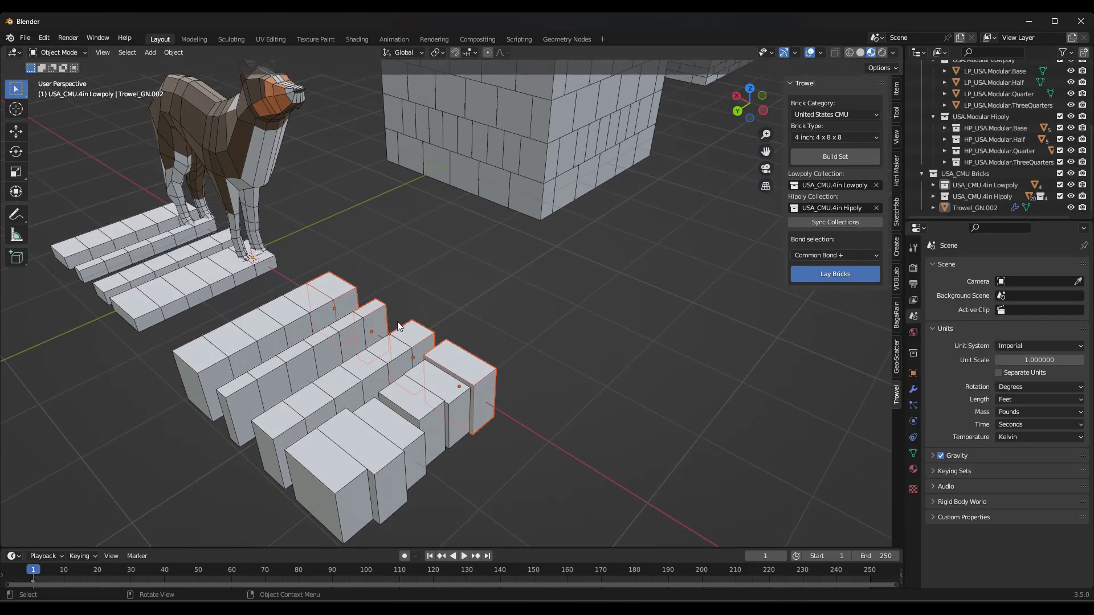
Step: Select all objects of the USA_CMU.4in Hipoly collection and inspect the rows of high-poly blocks
right_click(969, 196)
click(912, 196)
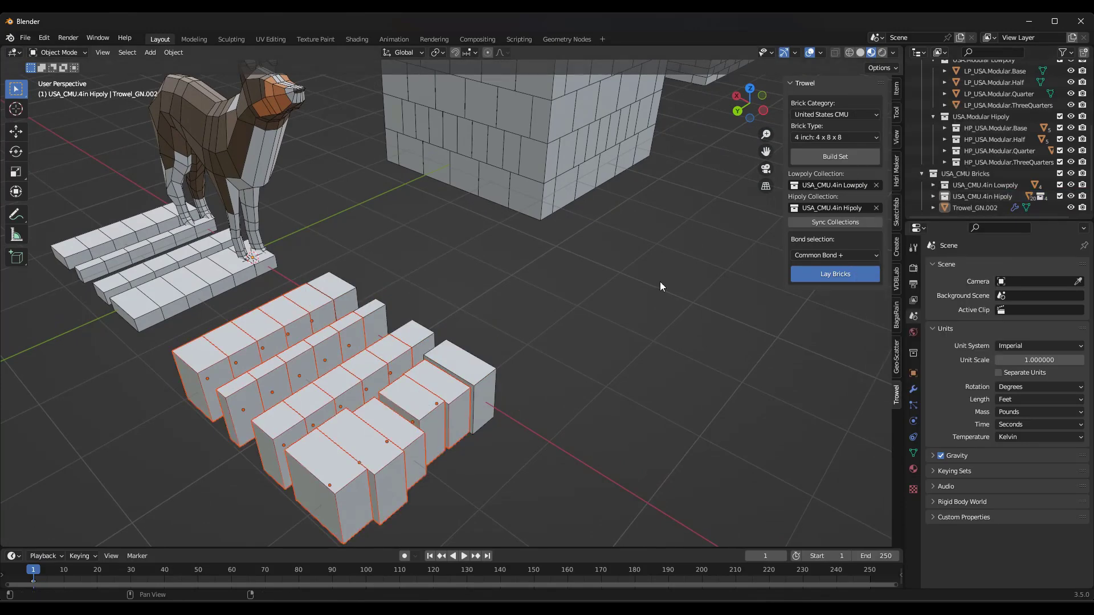
scroll(372, 410, up, 2)
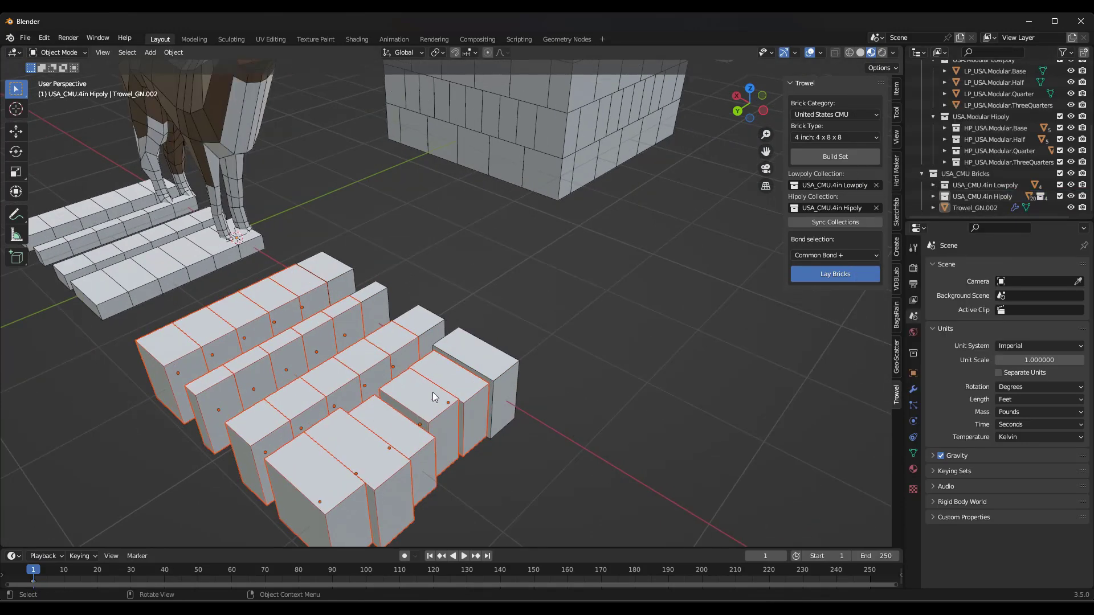
scroll(450, 394, down, 1)
scroll(465, 394, up, 3)
scroll(485, 376, down, 4)
scroll(478, 369, up, 4)
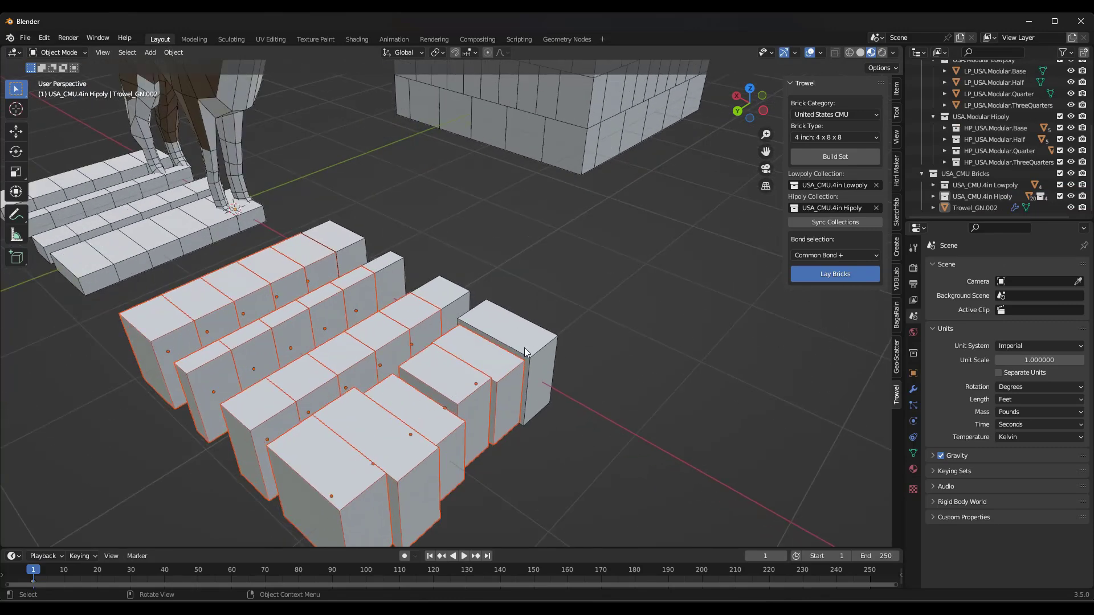
scroll(479, 402, down, 4)
middle_drag(477, 412, 479, 383)
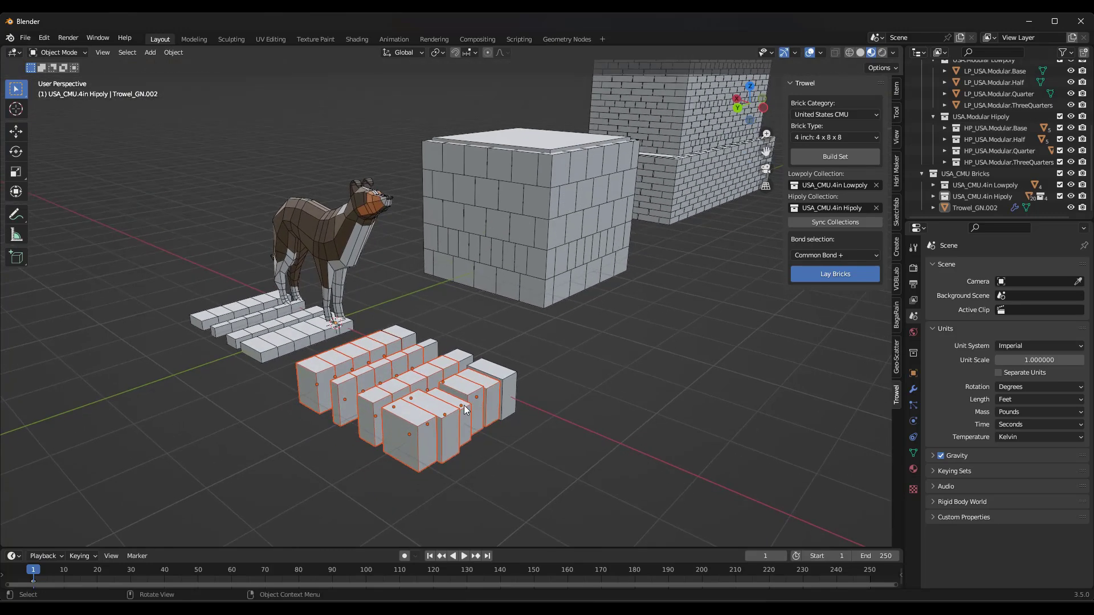
scroll(478, 383, up, 2)
scroll(455, 377, down, 1)
scroll(434, 381, up, 1)
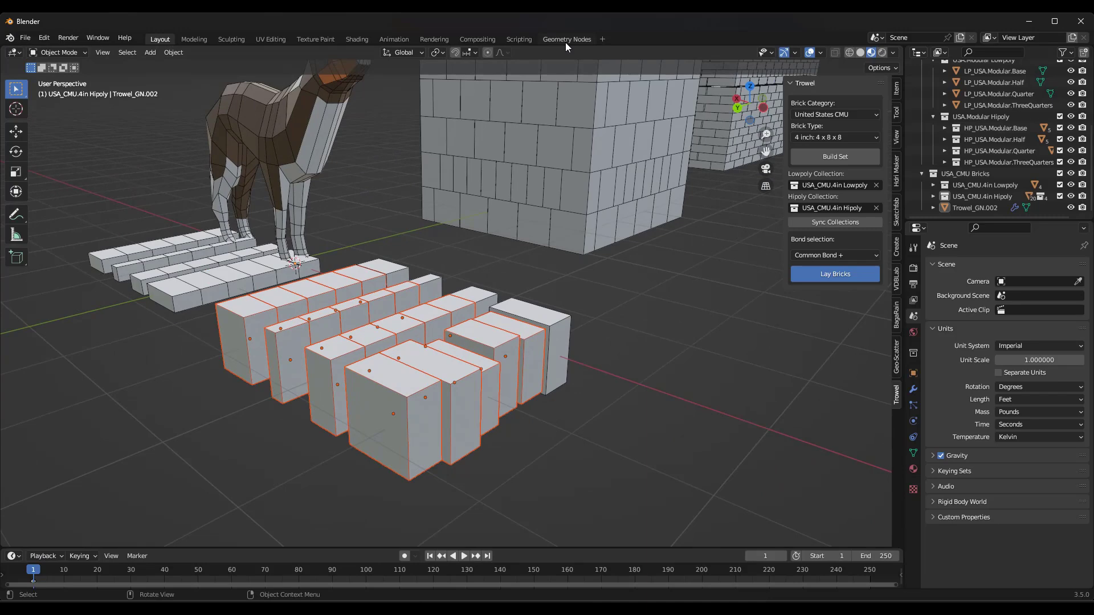
Step: Clear the selection and pick individual high-poly base blocks in the front row to examine them
middle_drag(517, 225, 517, 259)
click(575, 261)
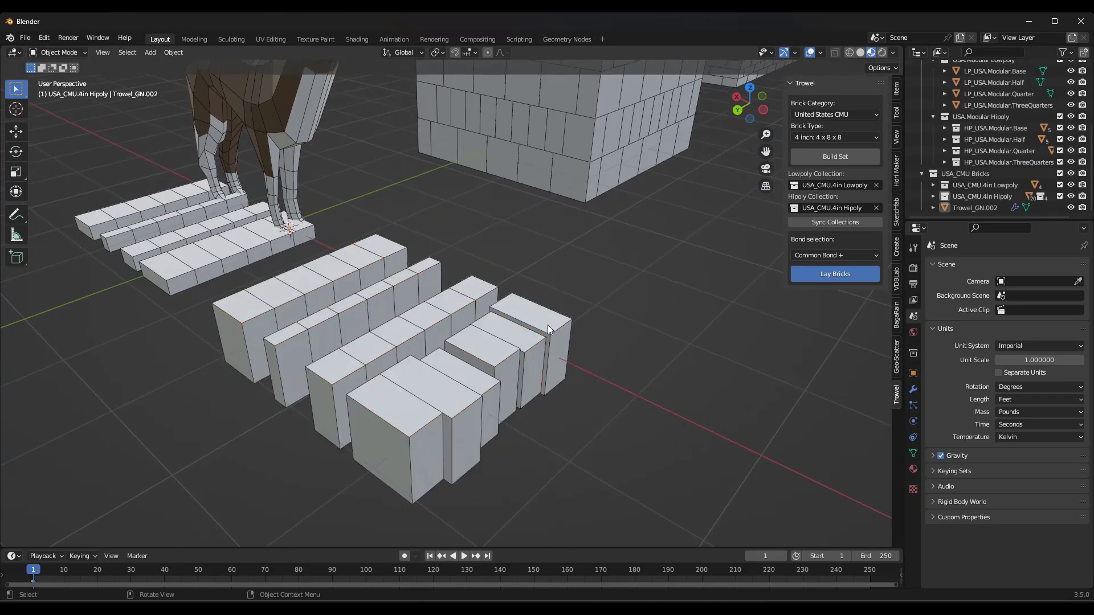
click(548, 325)
click(496, 345)
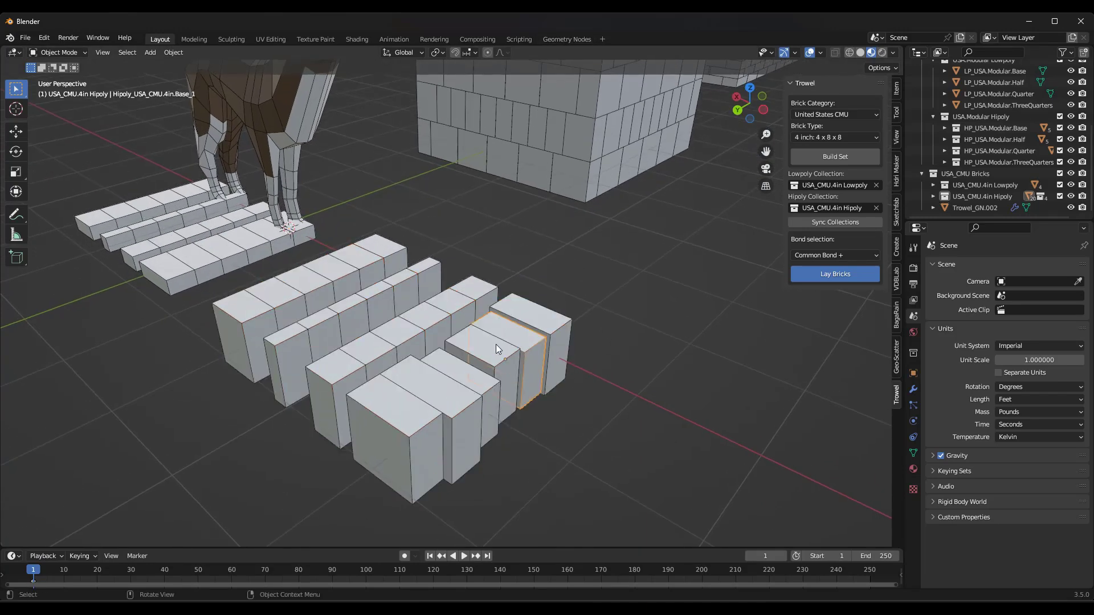
click(496, 345)
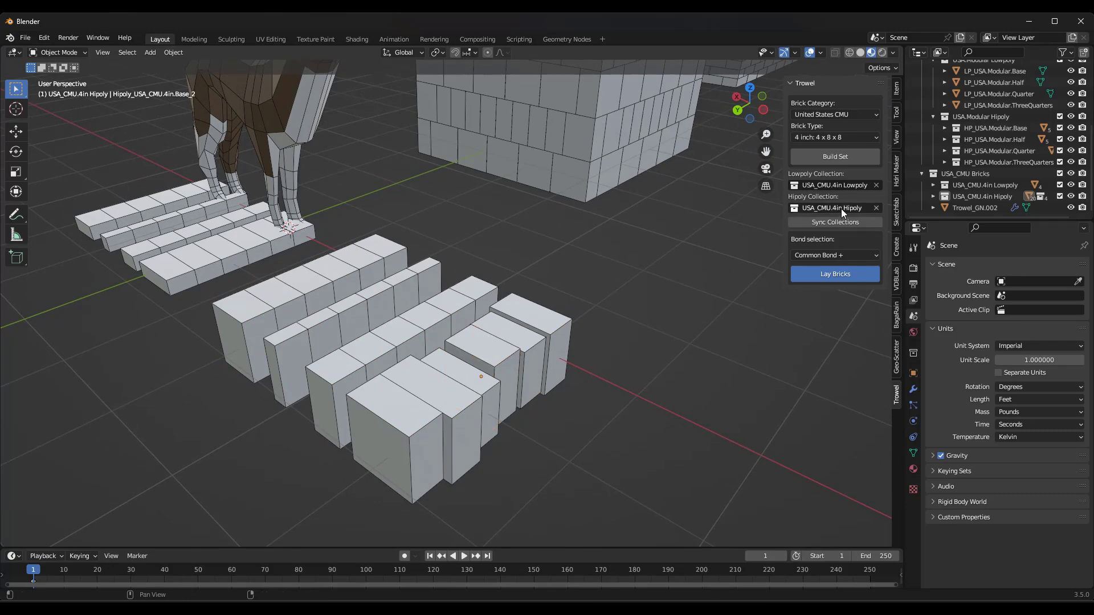
Step: Switch to the Geometry Nodes workspace and select the CMU block wall to show its Common Bond + node tree
click(560, 38)
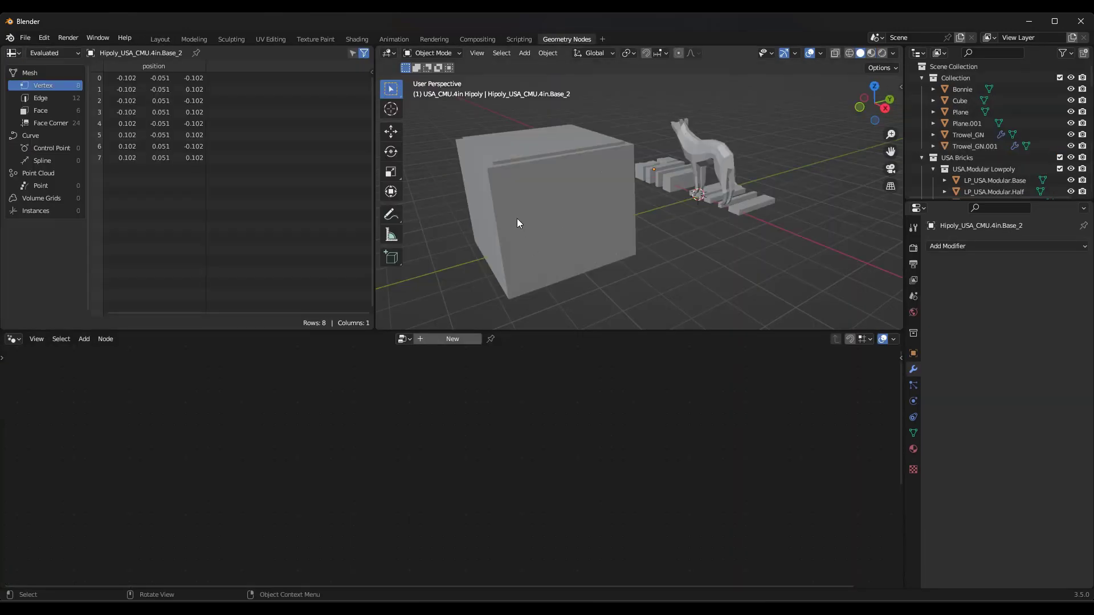
click(568, 184)
scroll(478, 221, up, 4)
scroll(488, 221, down, 2)
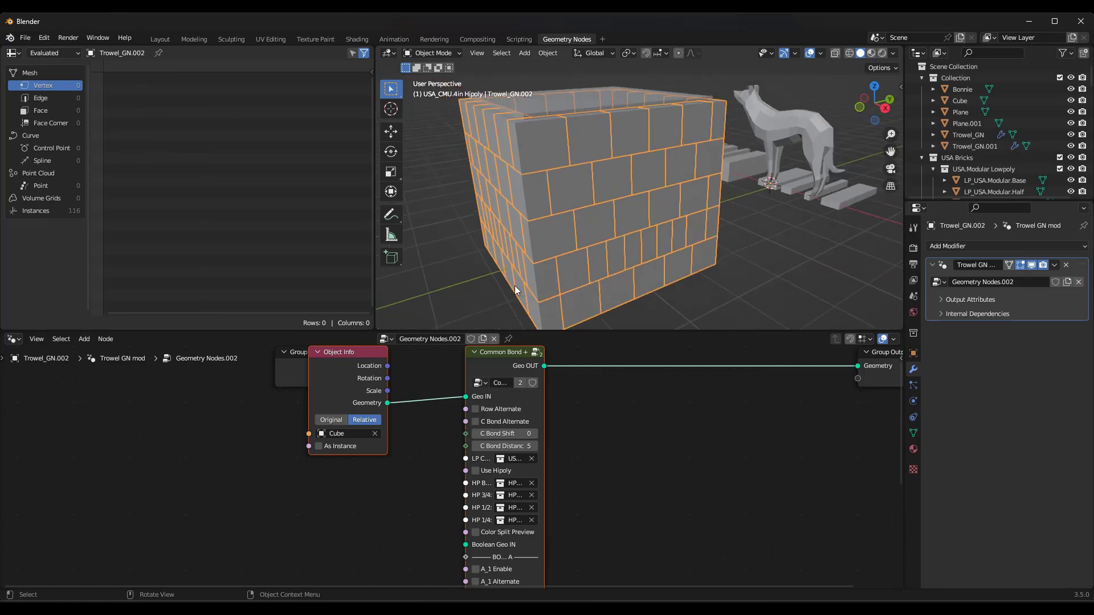
Step: Toggle Use Hipoly on the Common Bond + node to compare the high-poly and low-poly walls, leaving it disabled
click(476, 471)
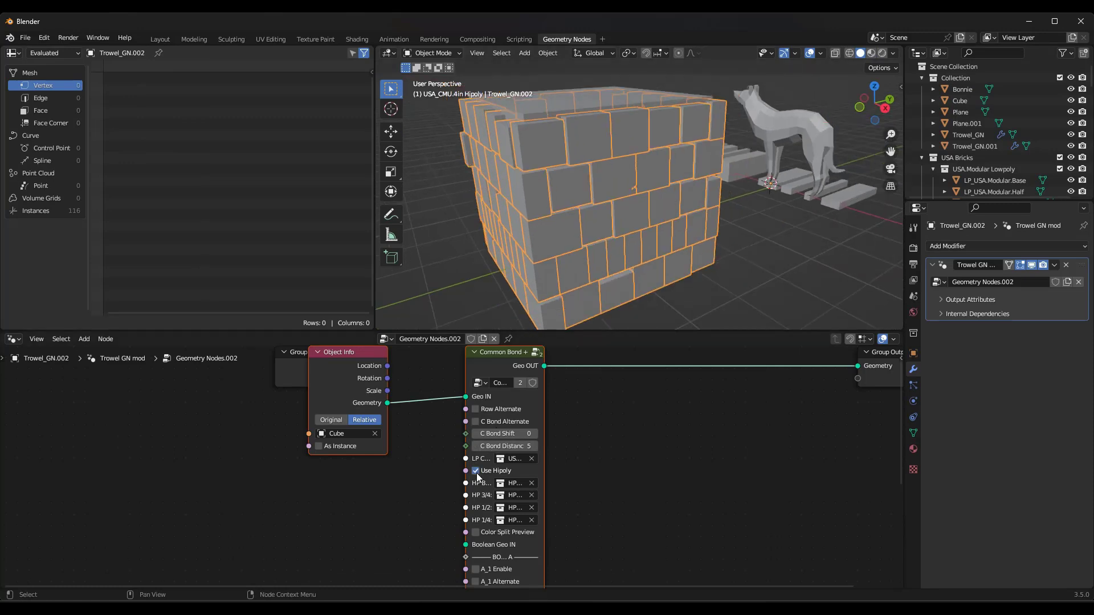
click(476, 471)
click(476, 471)
click(477, 471)
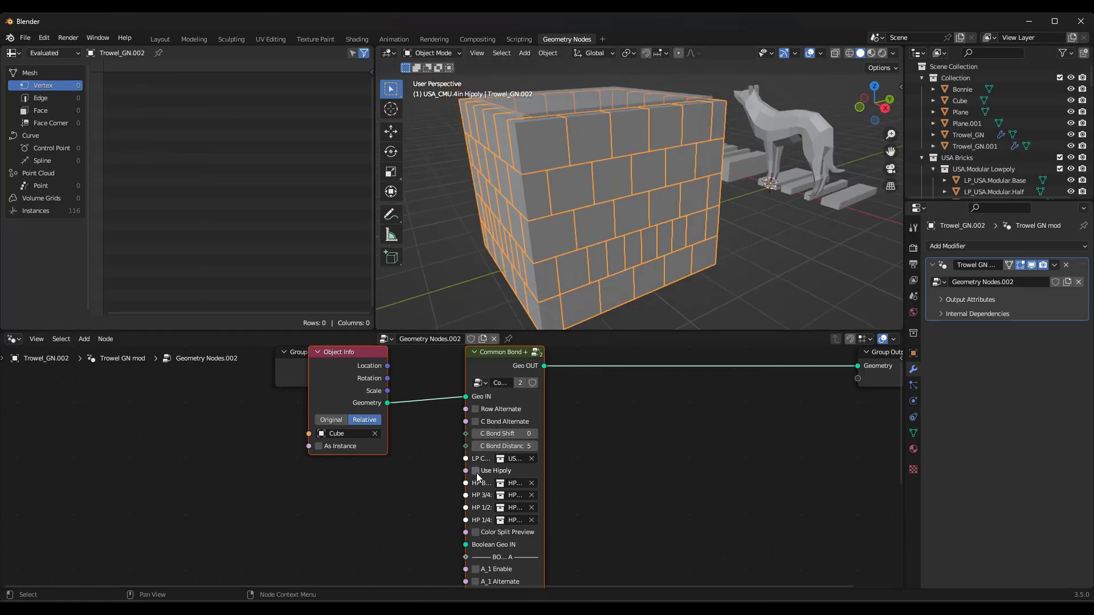
click(475, 472)
click(476, 473)
click(476, 472)
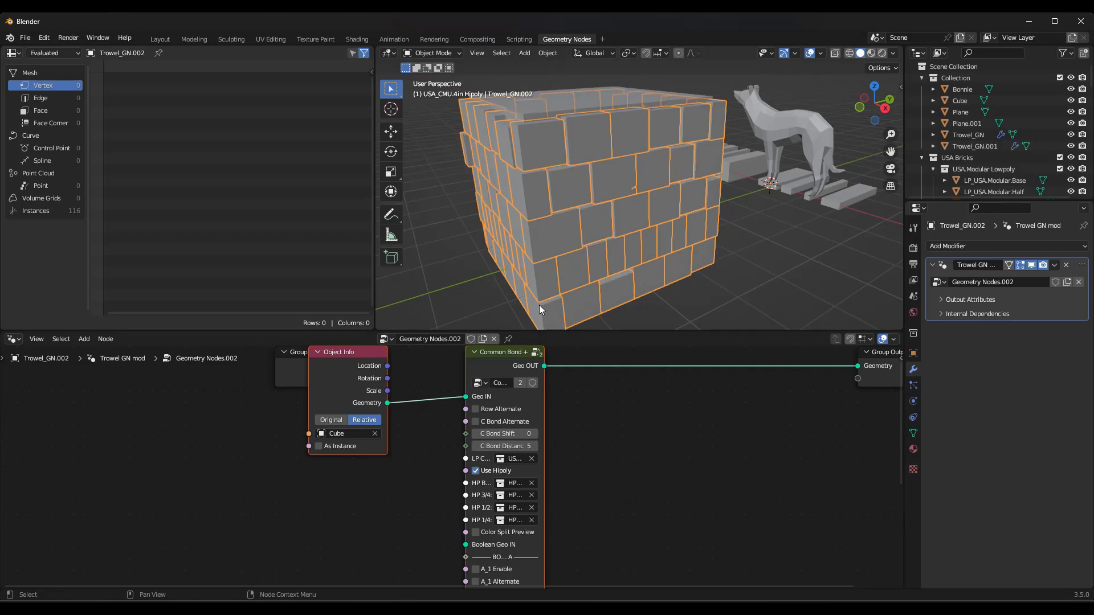
scroll(553, 248, up, 3)
scroll(557, 247, down, 3)
mouse_move(556, 237)
middle_down()
mouse_move(592, 229)
mouse_move(573, 227)
middle_up()
click(475, 470)
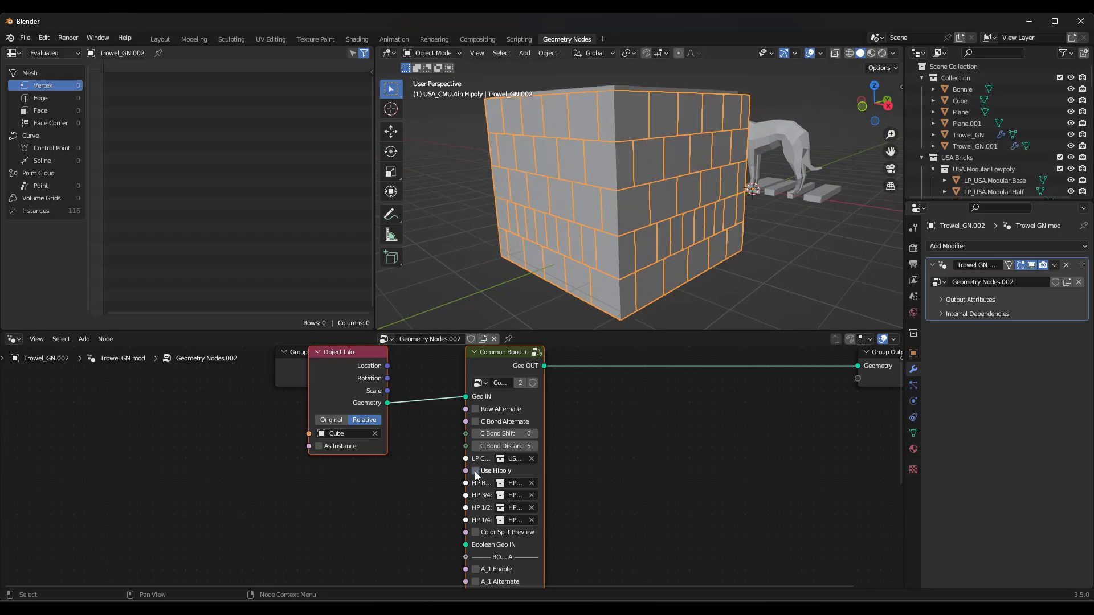
middle_drag(581, 276, 631, 166)
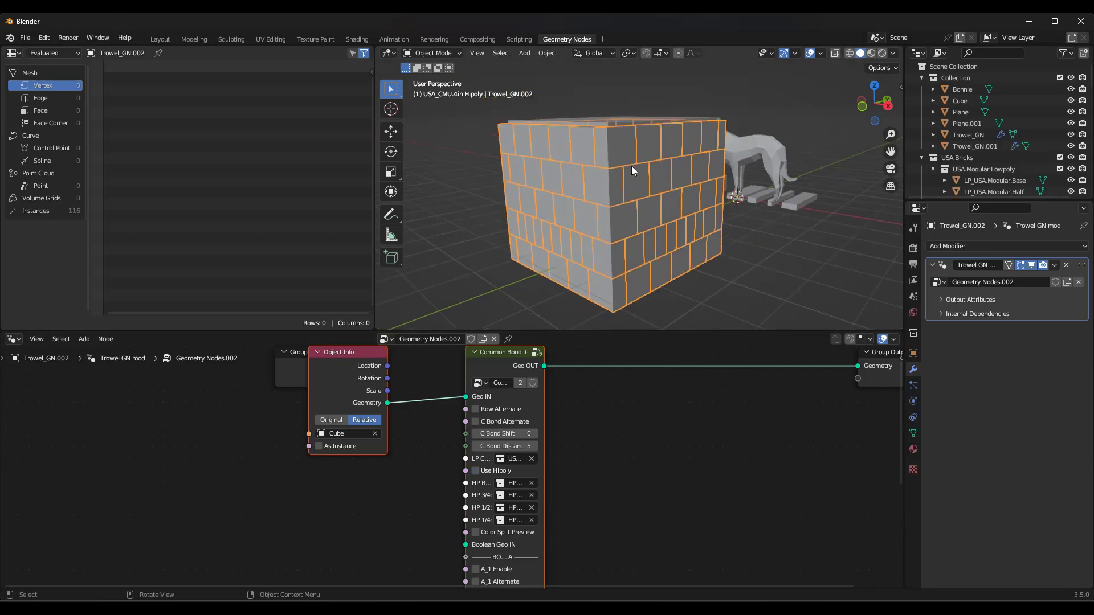
Step: Return to the Layout workspace and select the five USA_CMU.4in high-poly base blocks in the front row
click(167, 40)
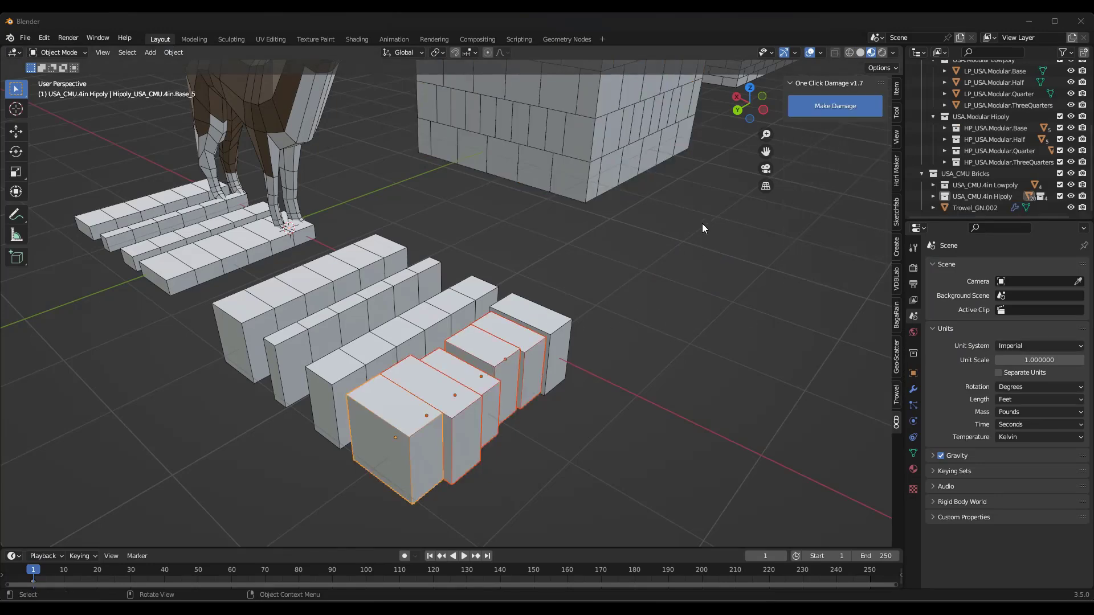
scroll(693, 229, down, 1)
scroll(589, 319, up, 2)
click(524, 306)
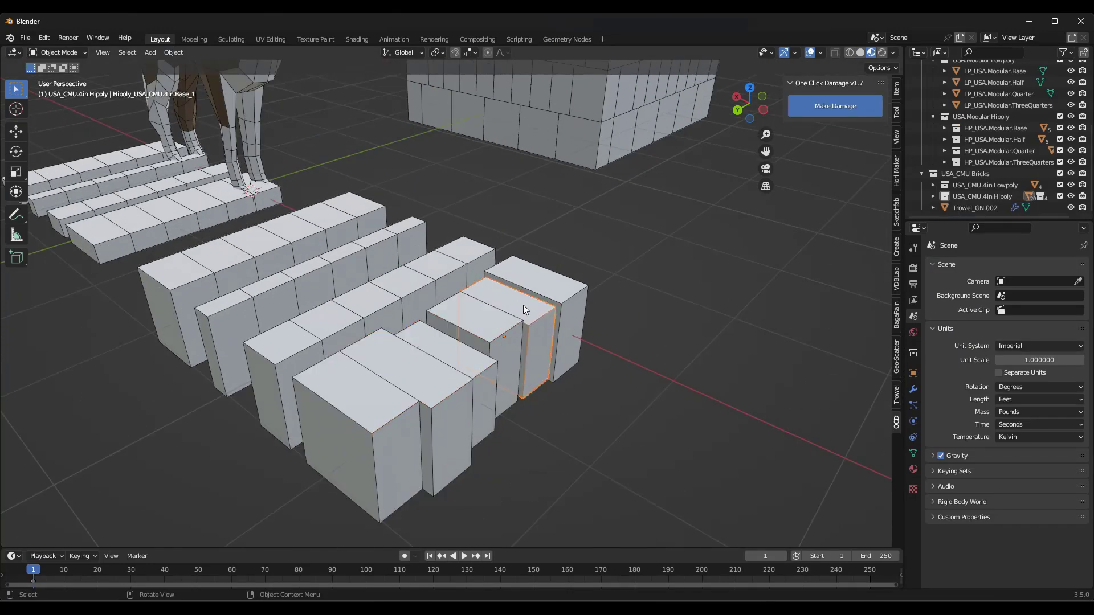
shift+click(487, 327)
shift+click(454, 365)
shift+click(457, 364)
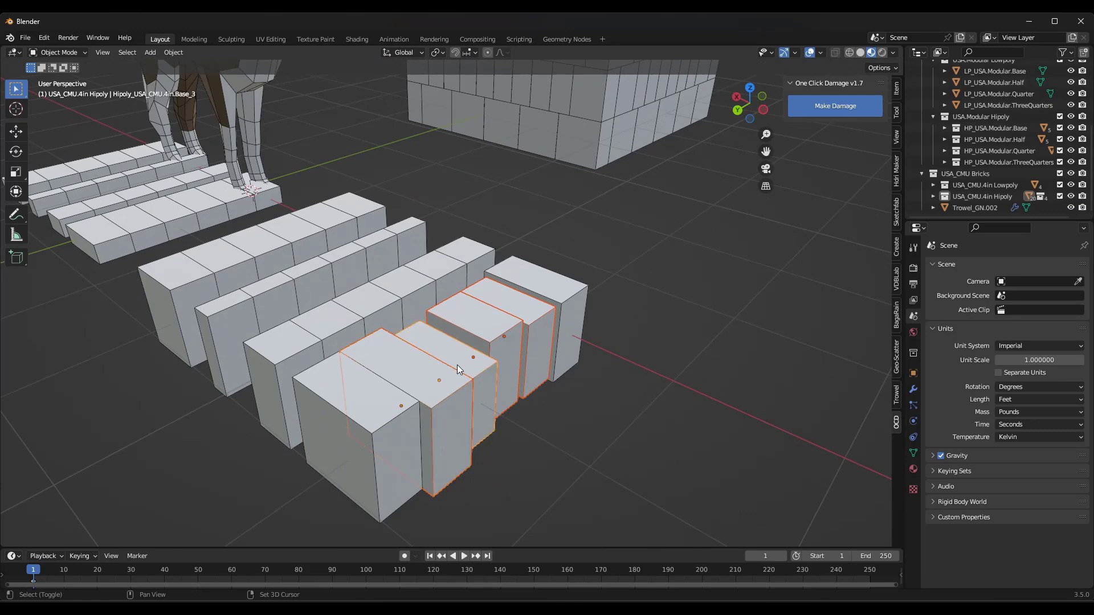
shift+click(346, 402)
scroll(438, 344, down, 2)
scroll(438, 344, up, 2)
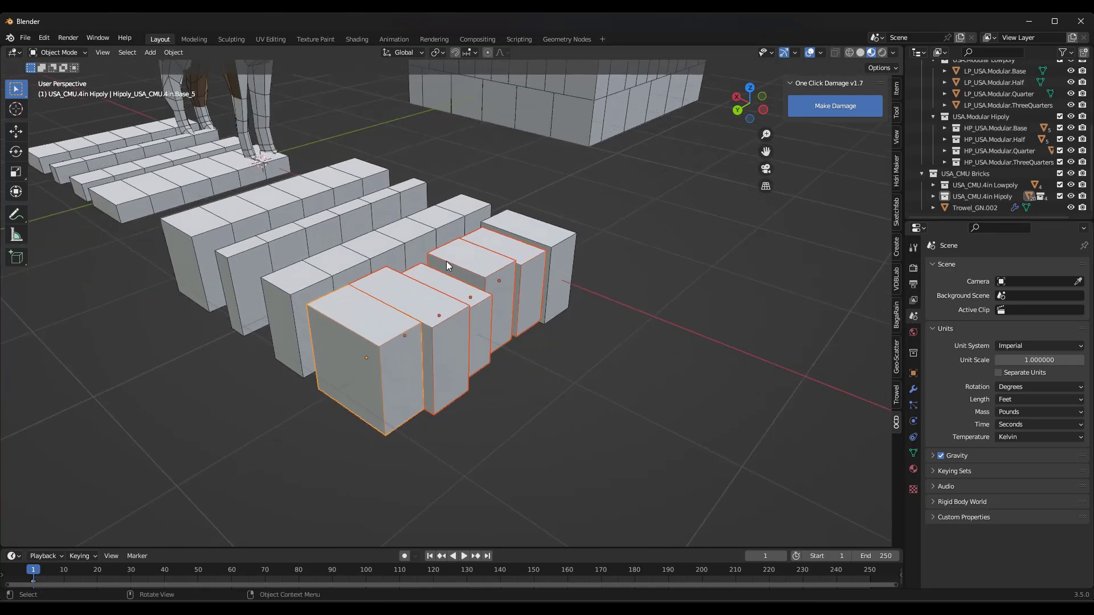
Step: Apply One Click Damage to the five selected base blocks and inspect their chipped surfaces
scroll(445, 262, up, 1)
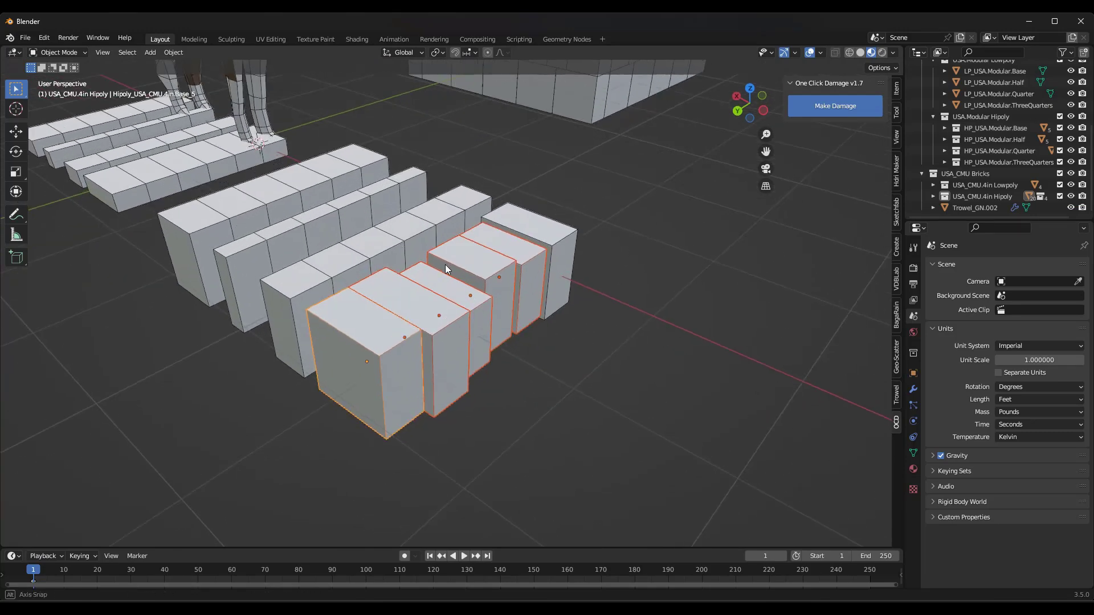
click(822, 107)
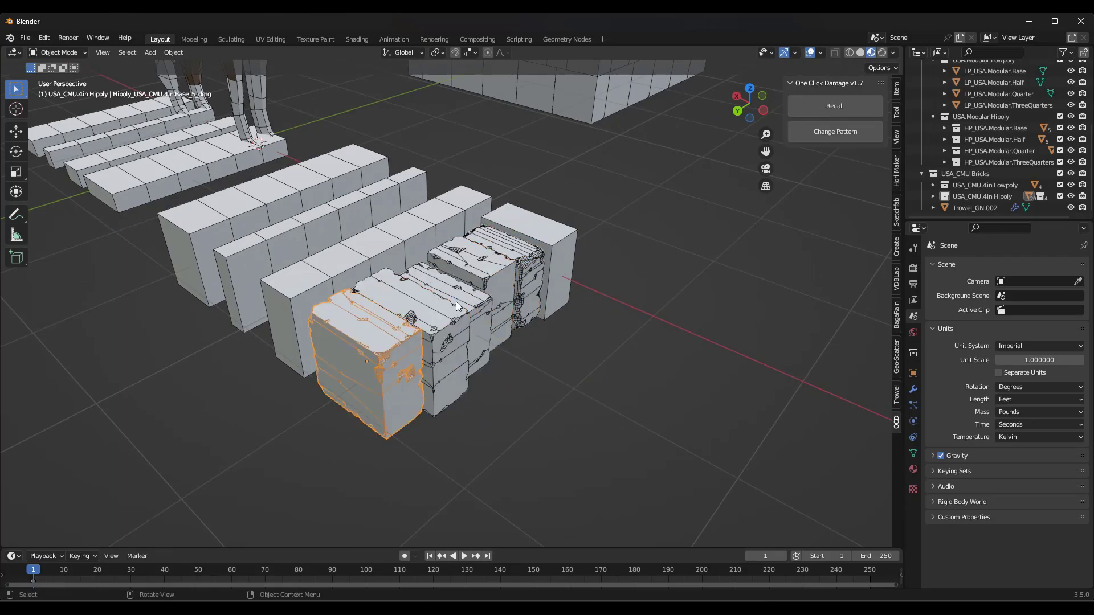
scroll(456, 301, up, 5)
scroll(446, 350, down, 5)
scroll(448, 347, down, 4)
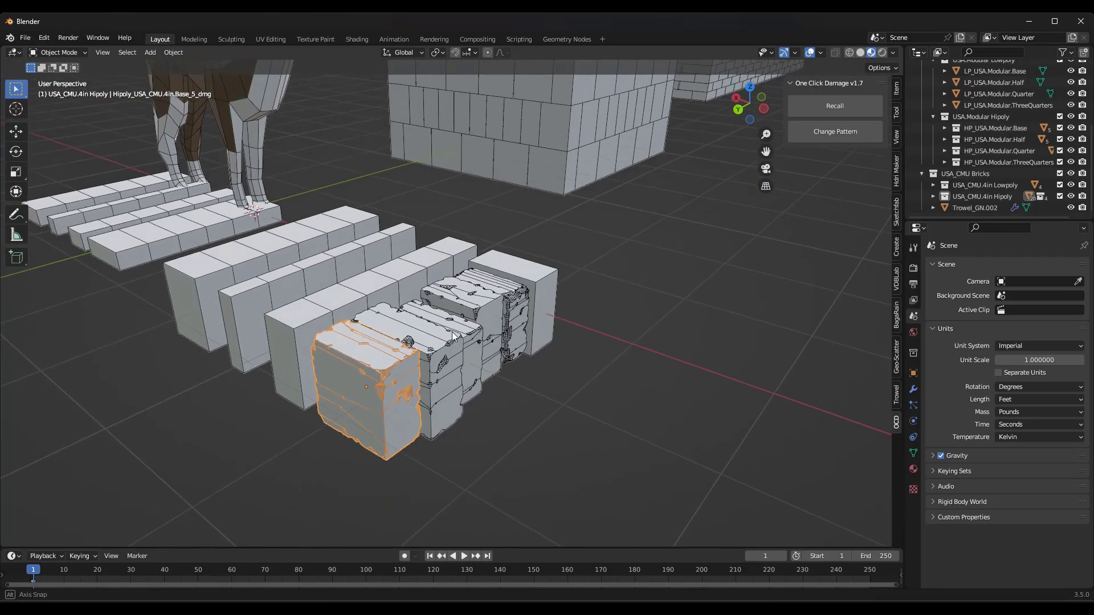
Step: In the Geometry Nodes workspace, enable Use Hipoly on the CMU block wall's Common Bond + node and inspect its damaged blocks
click(552, 38)
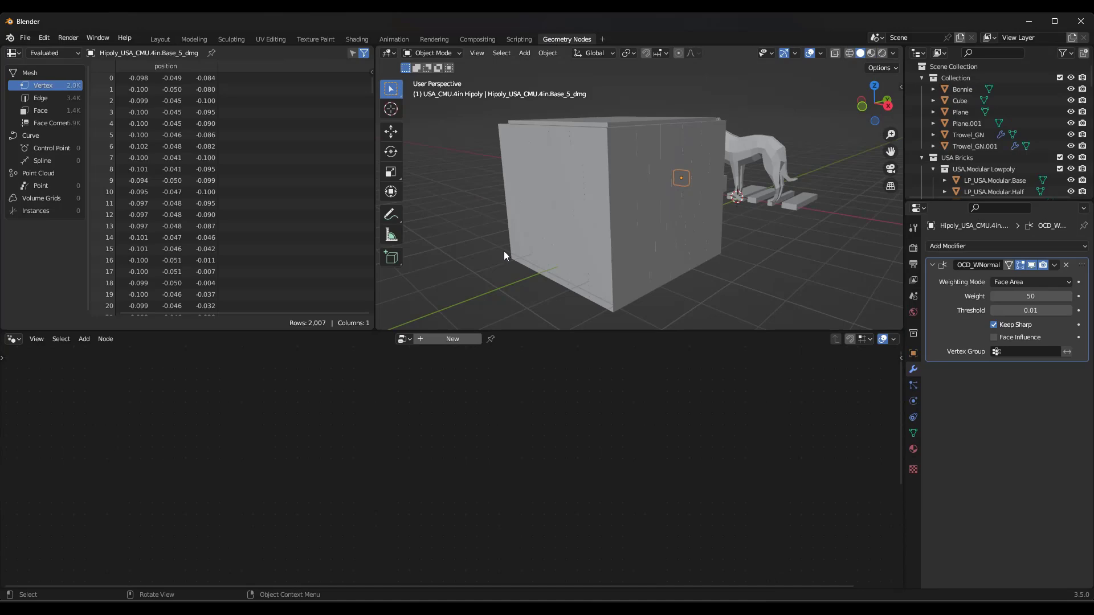
click(604, 222)
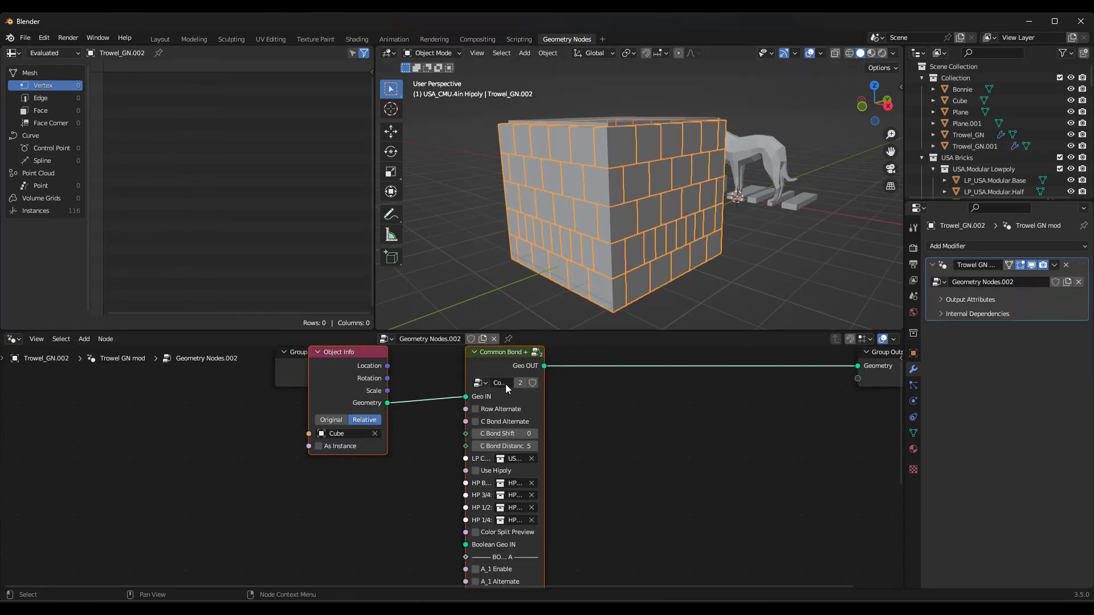
click(475, 470)
scroll(622, 170, up, 3)
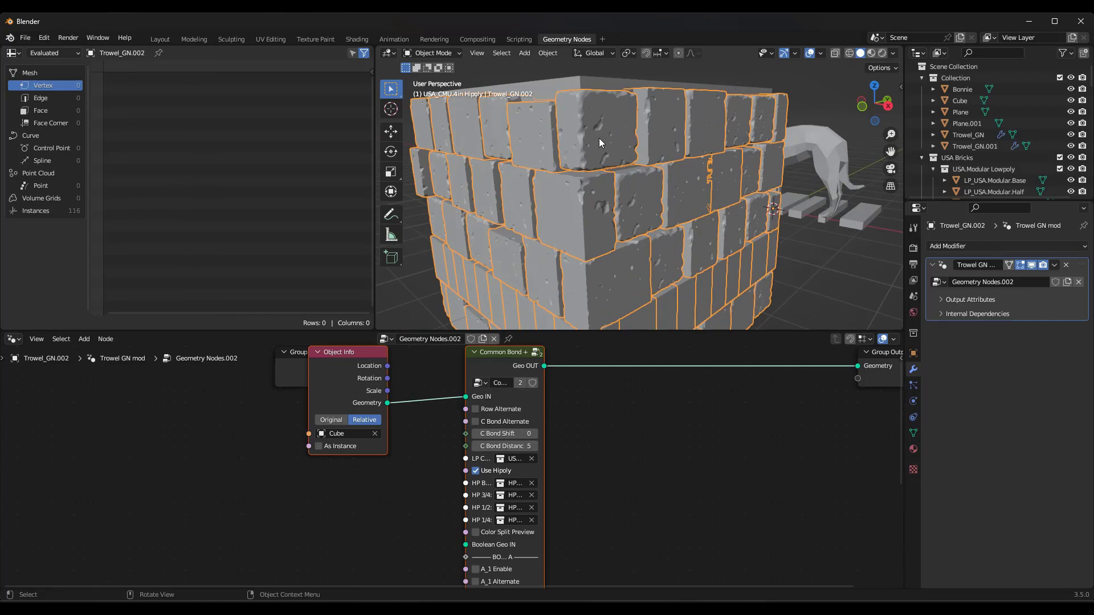
click(476, 471)
click(477, 471)
middle_drag(623, 139, 545, 221)
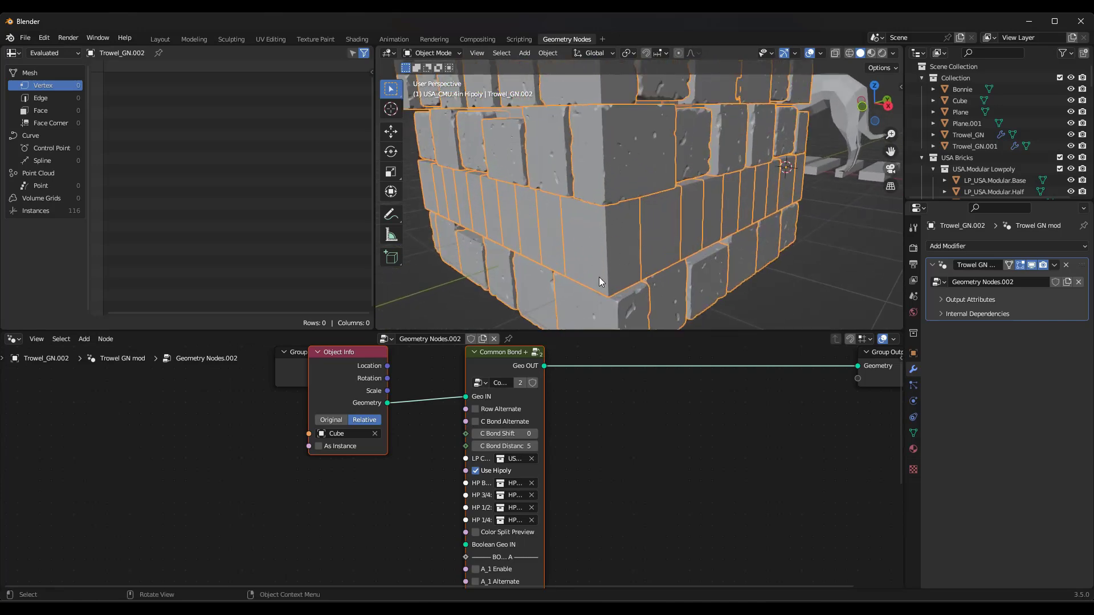
middle_drag(600, 277, 581, 171)
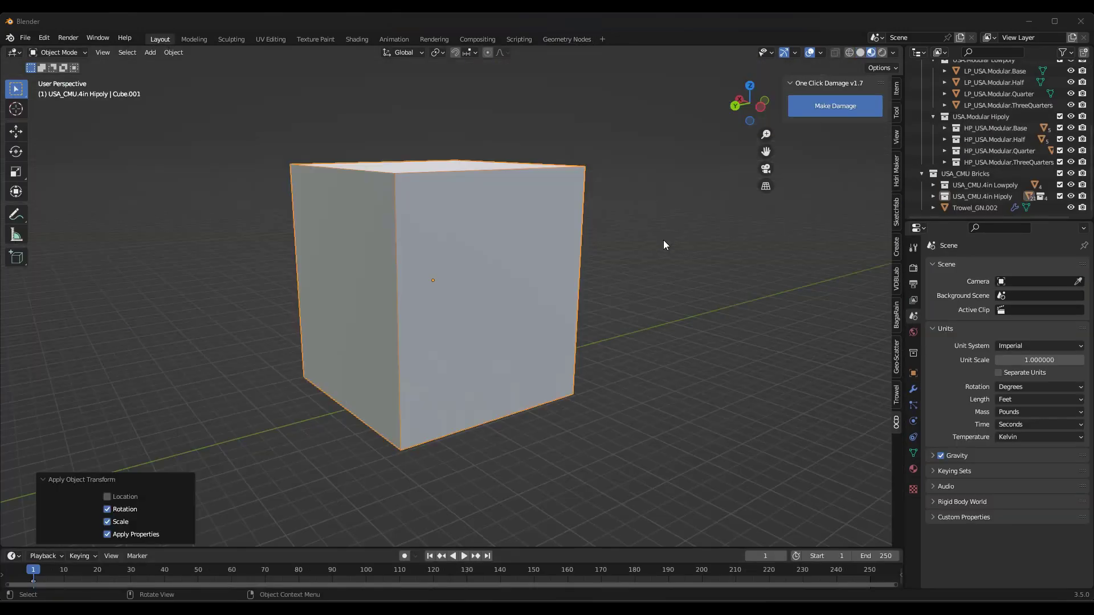
Step: Set Trowel's brick category to United States and lay Jumbo bricks in Running Bond on the selected box
scroll(571, 207, down, 3)
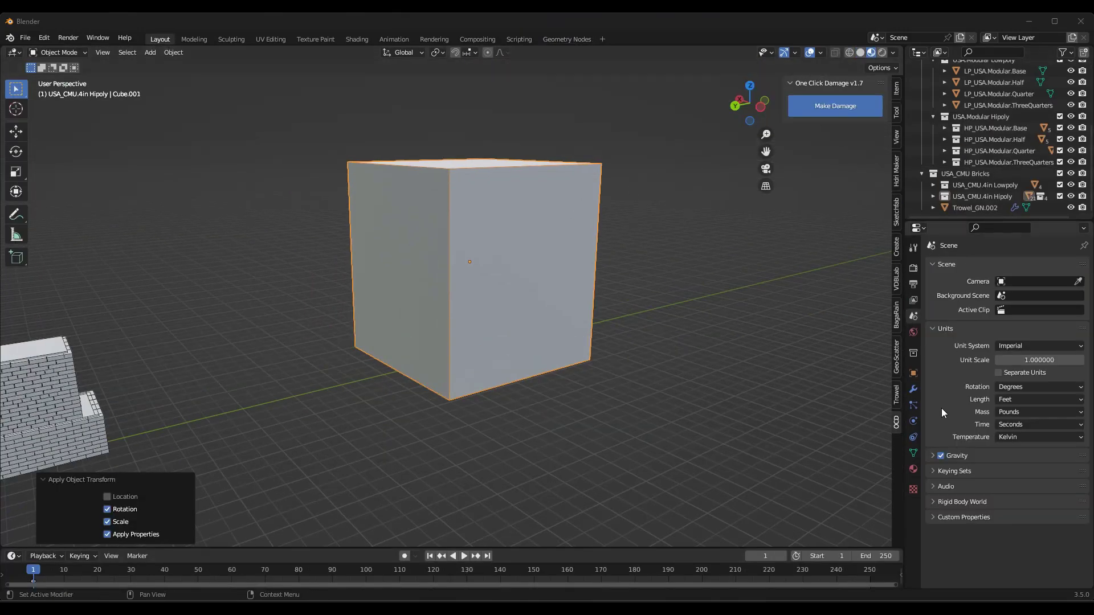
click(896, 394)
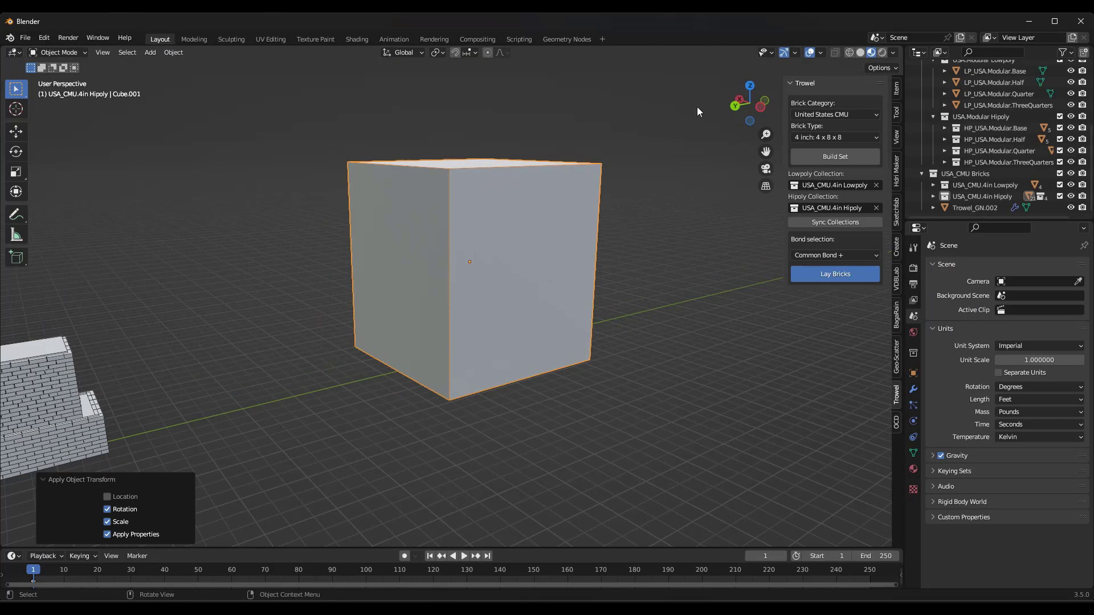
click(821, 114)
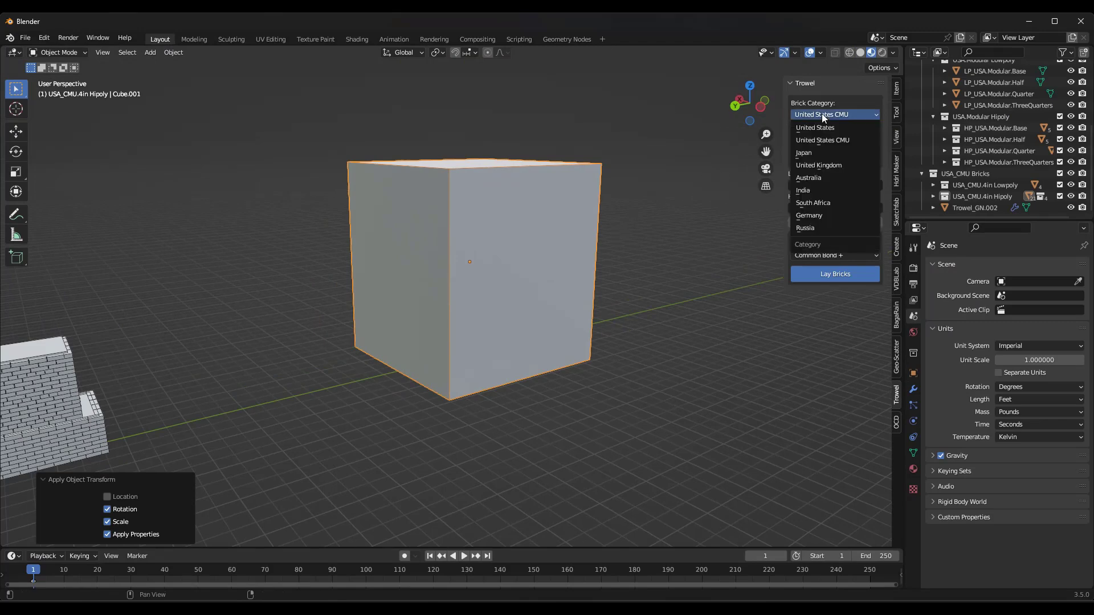
click(827, 127)
click(837, 275)
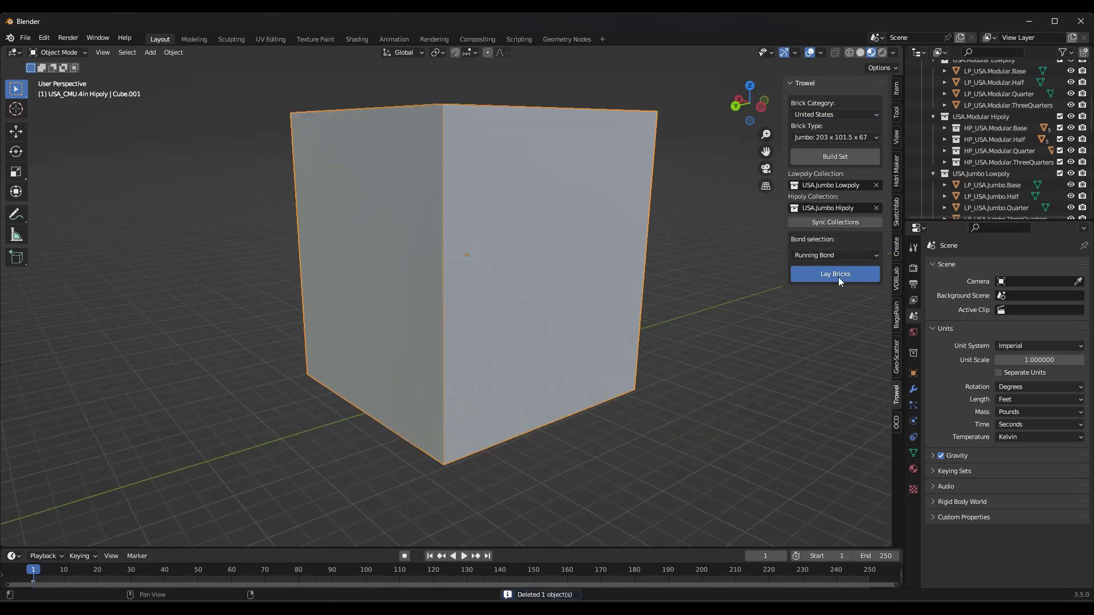
Step: Scale the new Running Bond brick wall uniformly to about 0.963 and deselect it
middle_drag(527, 218, 491, 211)
scroll(490, 258, up, 8)
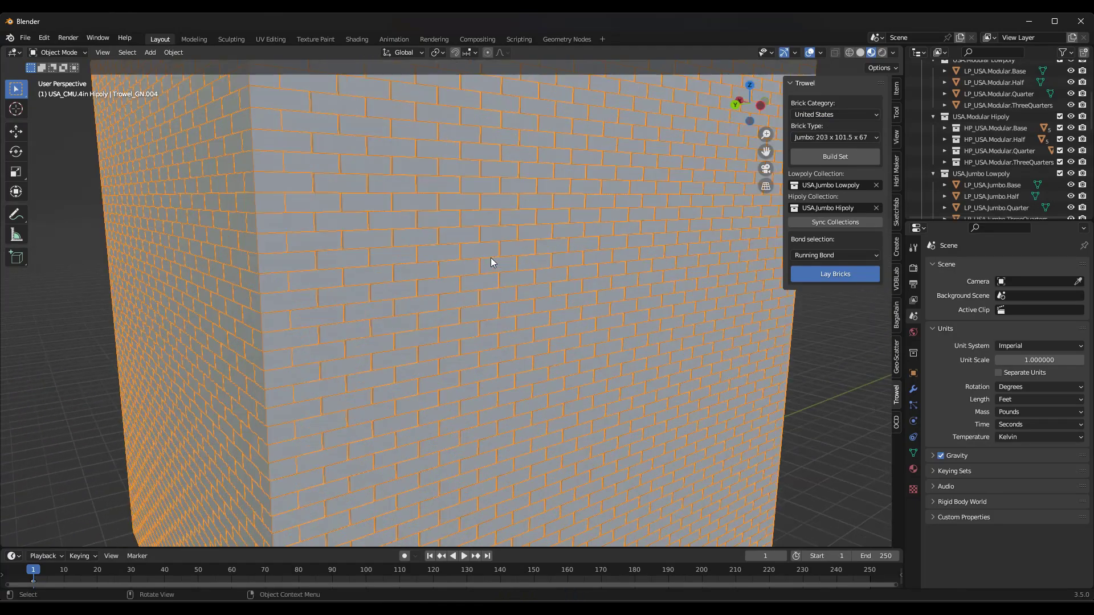
key(s)
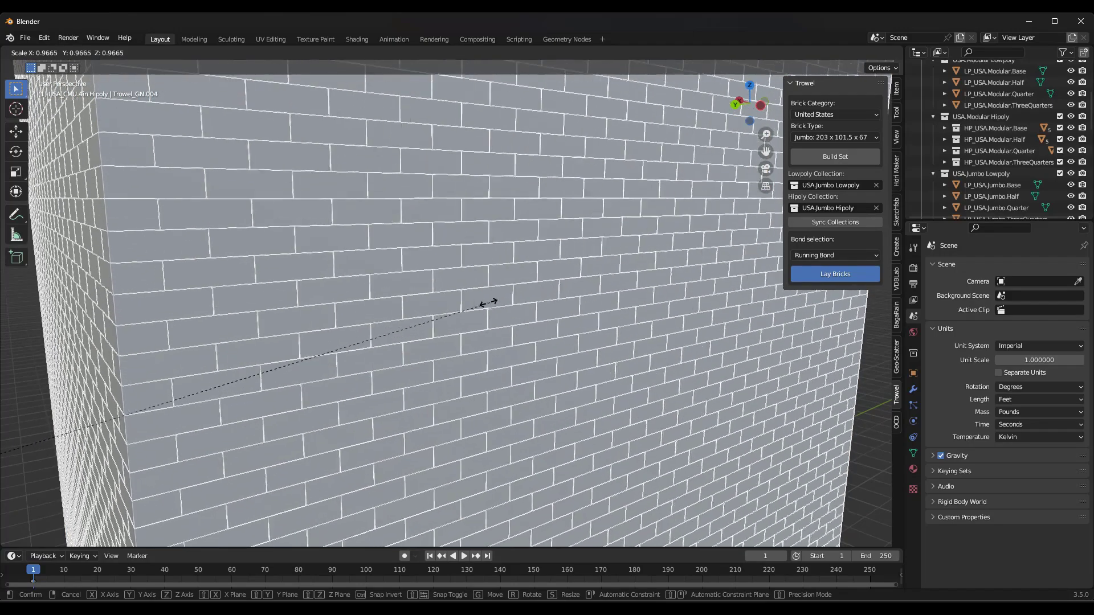
click(483, 311)
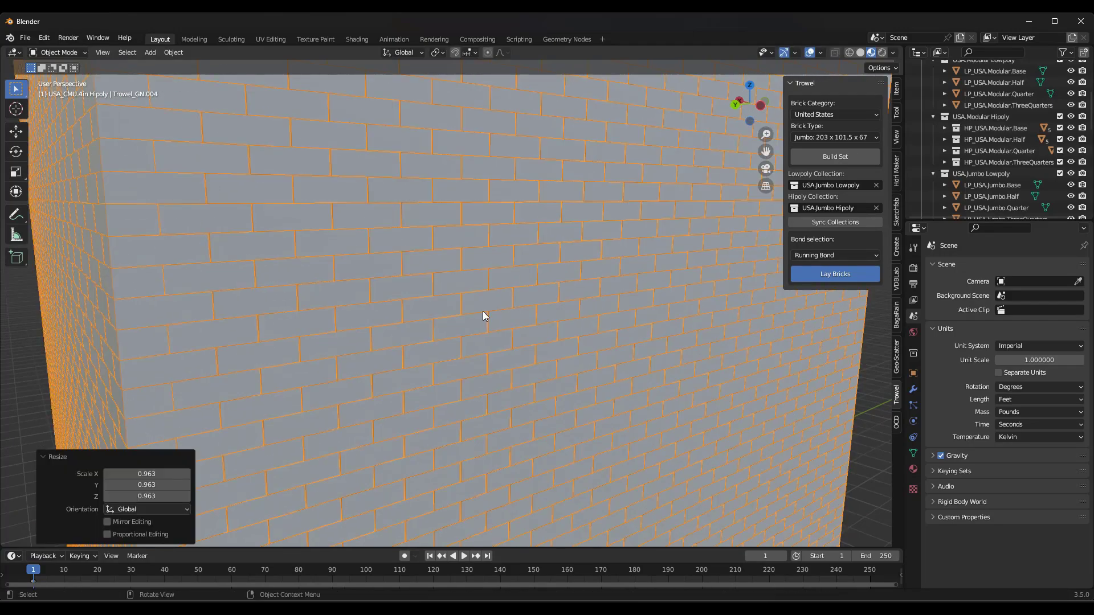
scroll(384, 218, down, 8)
click(630, 239)
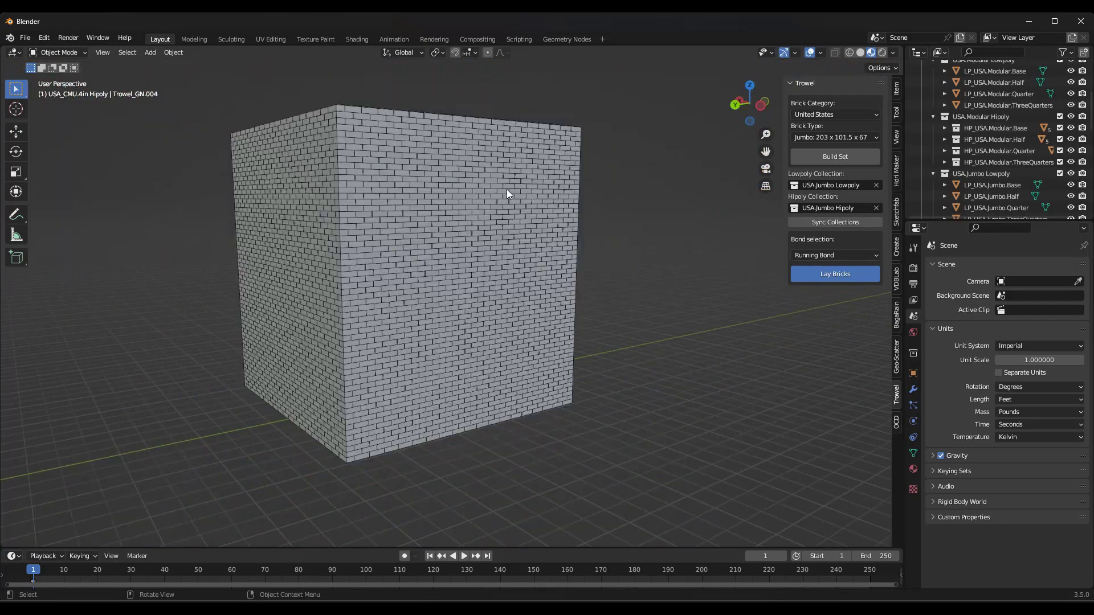
Step: Place the 3D cursor near the middle of the brick wall's front face and add a 2' cube there
middle_drag(507, 189, 492, 204)
scroll(376, 187, up, 2)
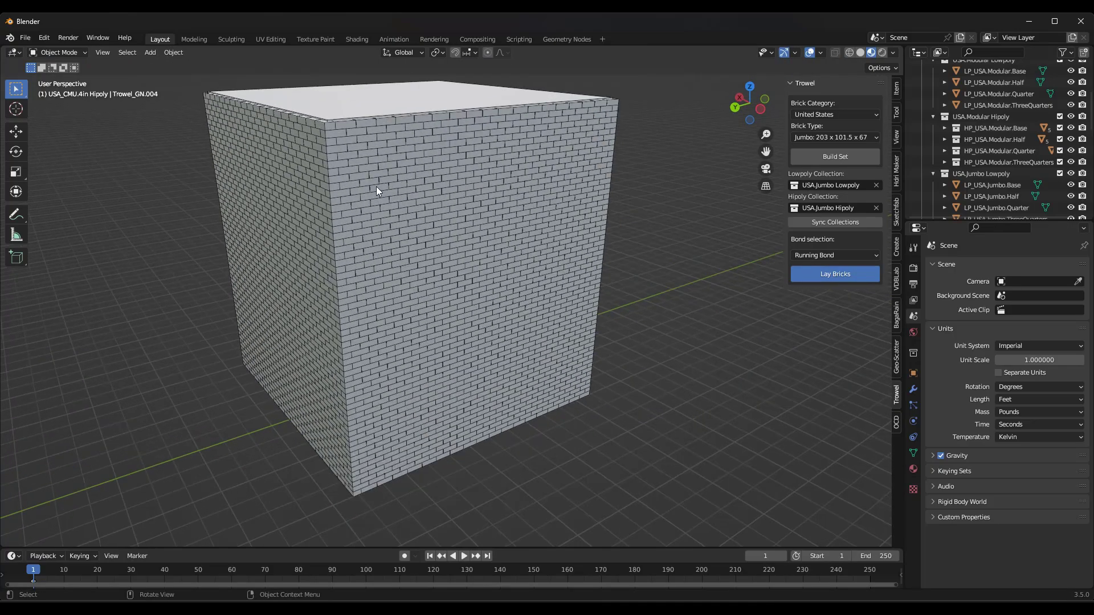
middle_drag(376, 186, 401, 129)
scroll(424, 251, down, 4)
mouse_move(422, 251)
middle_down()
mouse_move(426, 240)
mouse_move(336, 226)
mouse_move(360, 265)
mouse_move(361, 248)
mouse_move(429, 252)
middle_up()
scroll(429, 251, up, 3)
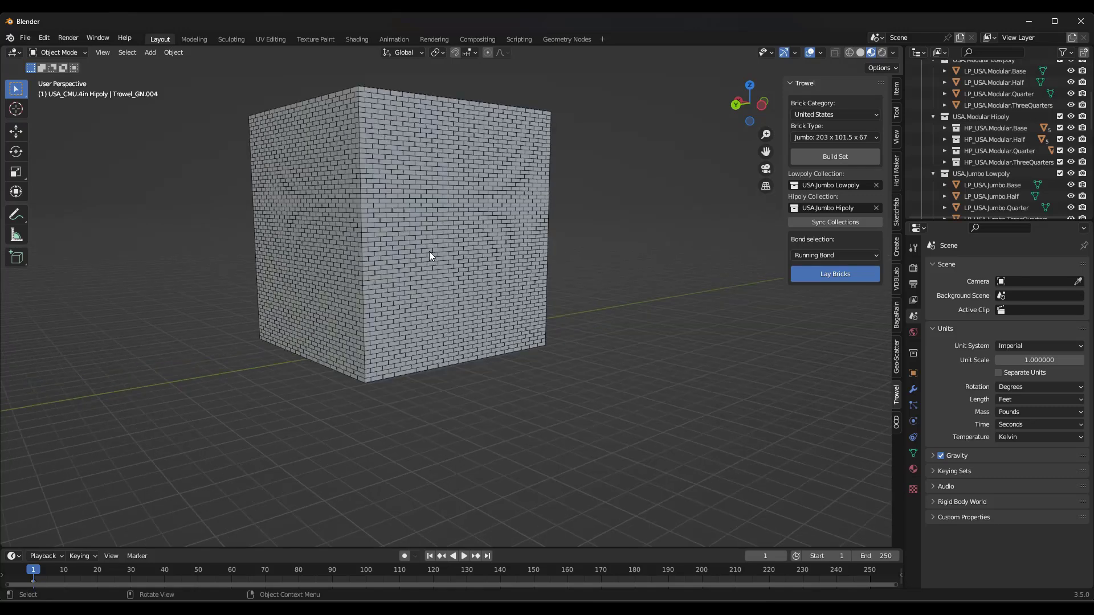
click(436, 248)
key(g)
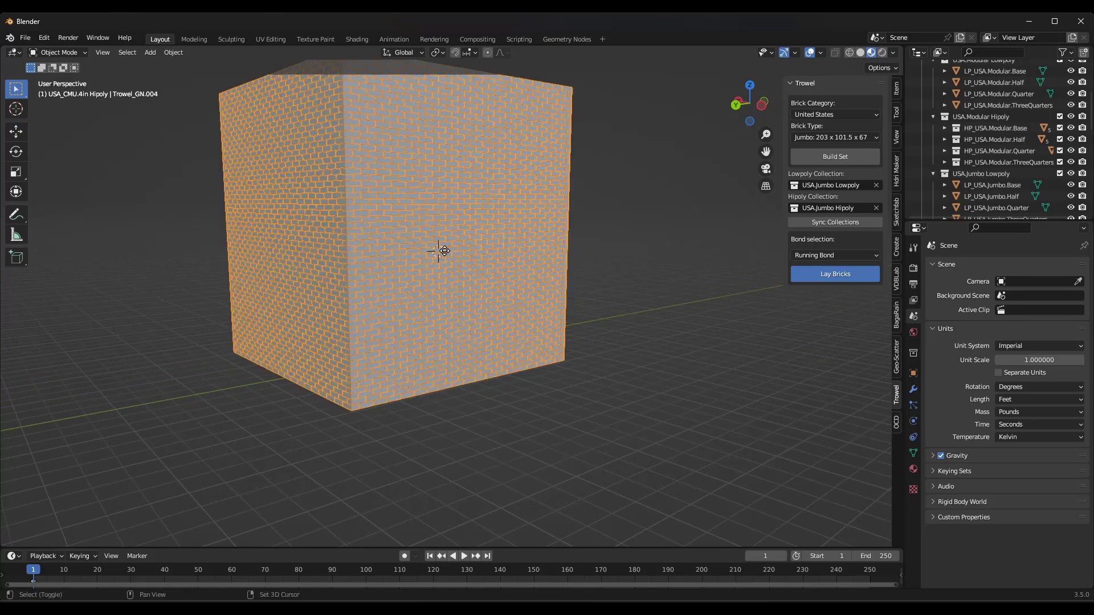
click(445, 250)
key(shift+a)
click(488, 259)
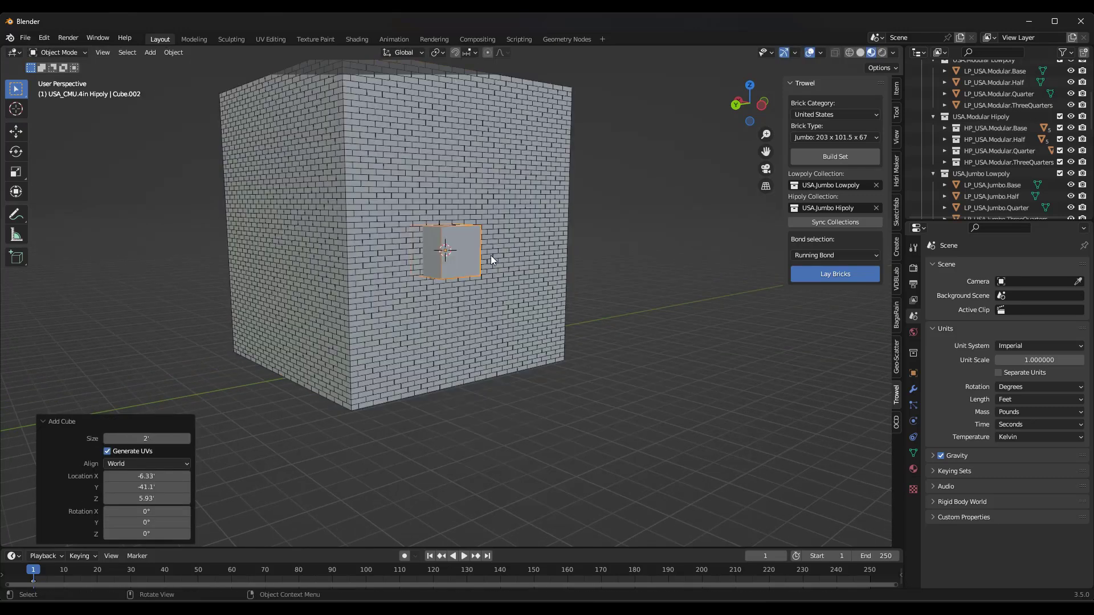
Step: Scale the cube about 3.328 along Y and shift it about -0.844' along Y across the wall face
key(s)
key(x)
key(y)
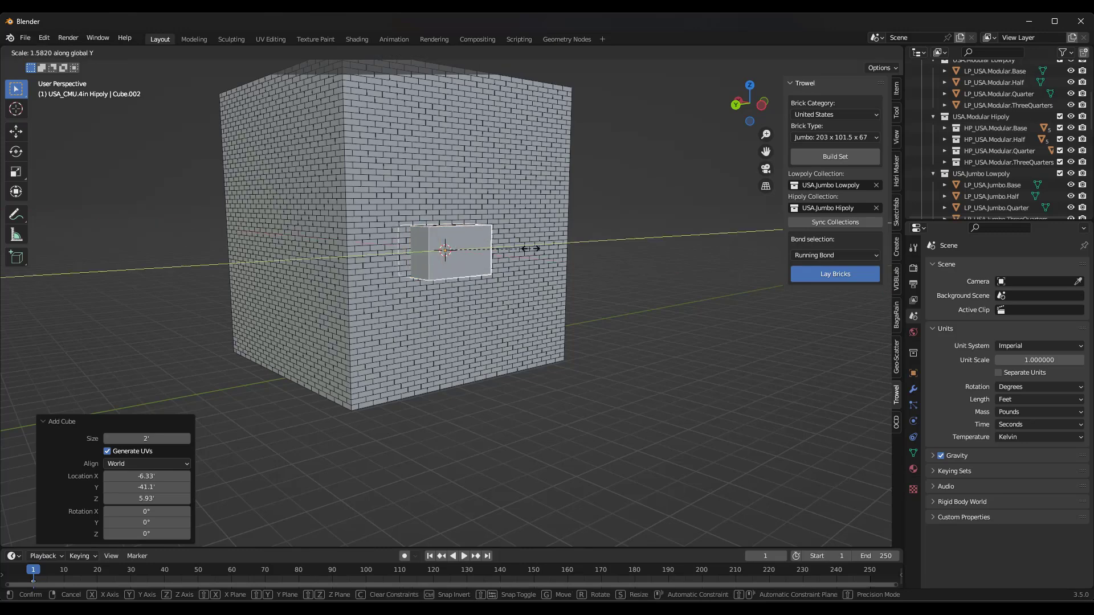
click(585, 247)
key(g)
key(y)
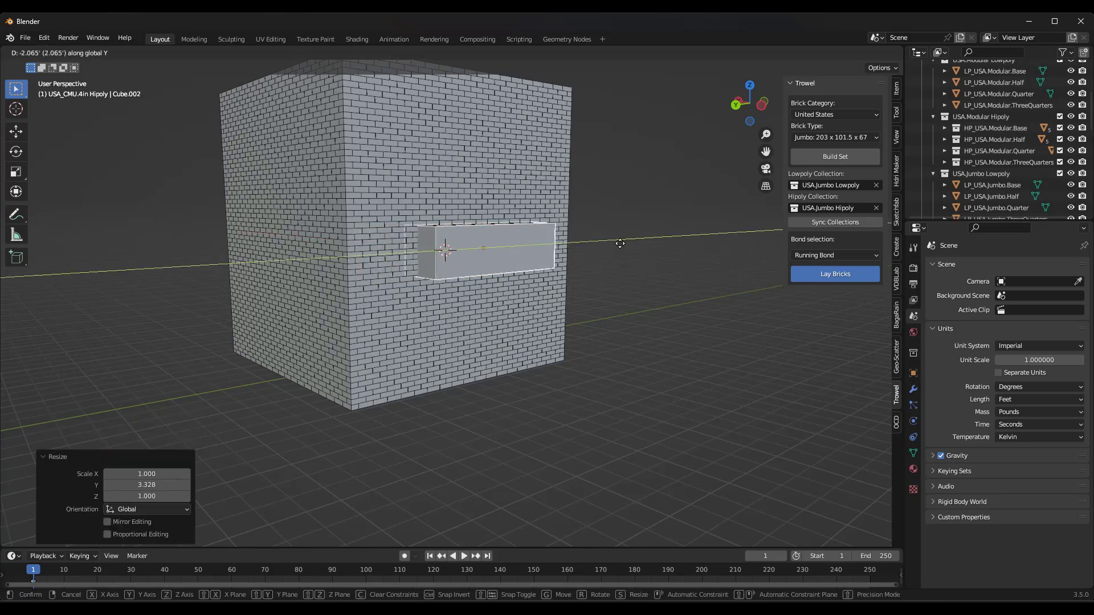
click(601, 242)
Step: Set the stretched cube's viewport Display As option to Wire
middle_drag(558, 230, 489, 227)
scroll(487, 239, up, 2)
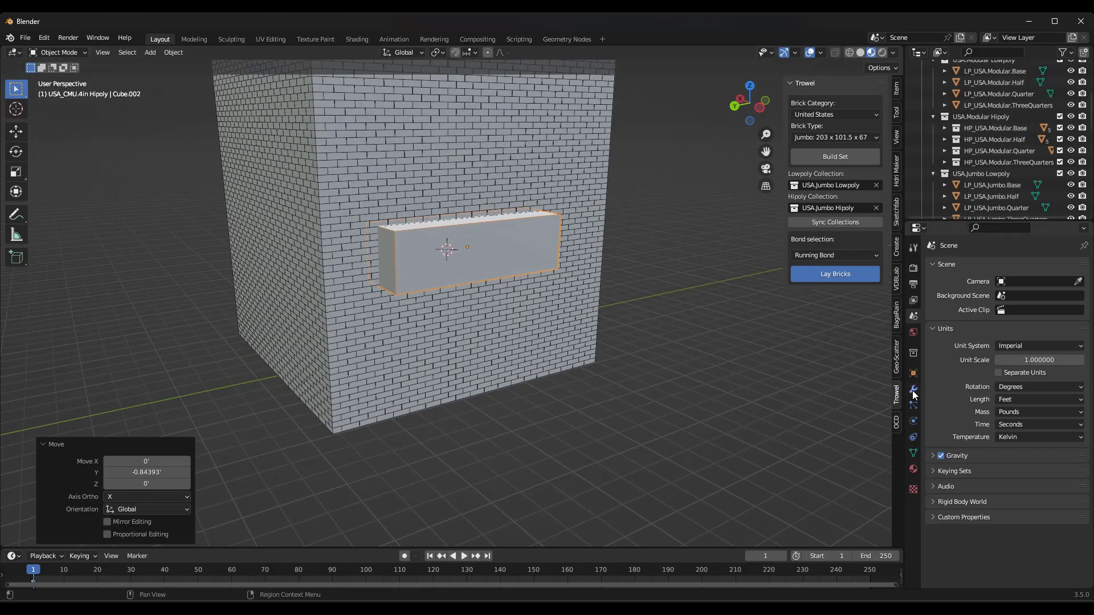
click(912, 375)
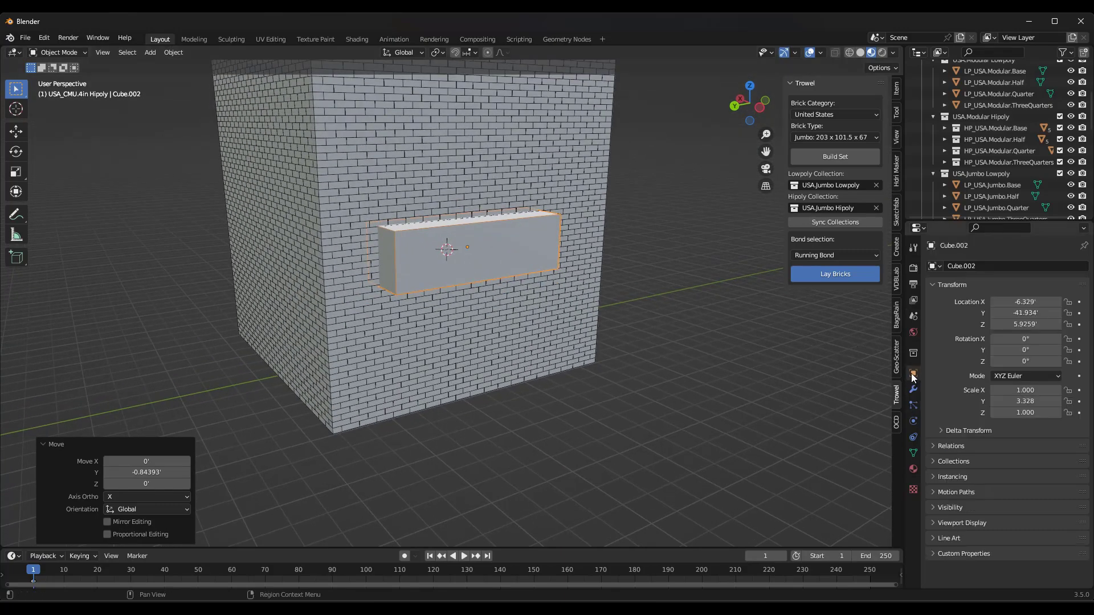
click(962, 523)
scroll(989, 508, down, 5)
click(999, 530)
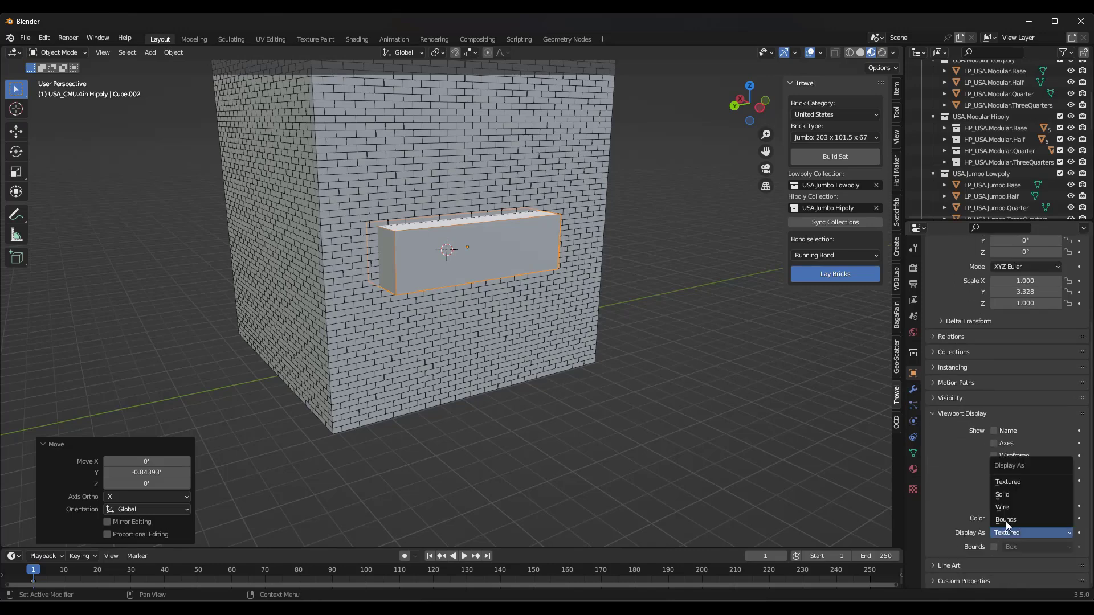
click(1008, 506)
Step: Collapse the Jumbo and Modular Hipoly subcollections and the USA Bricks and USA_CMU Bricks collections in the Outliner
middle_drag(517, 174, 493, 177)
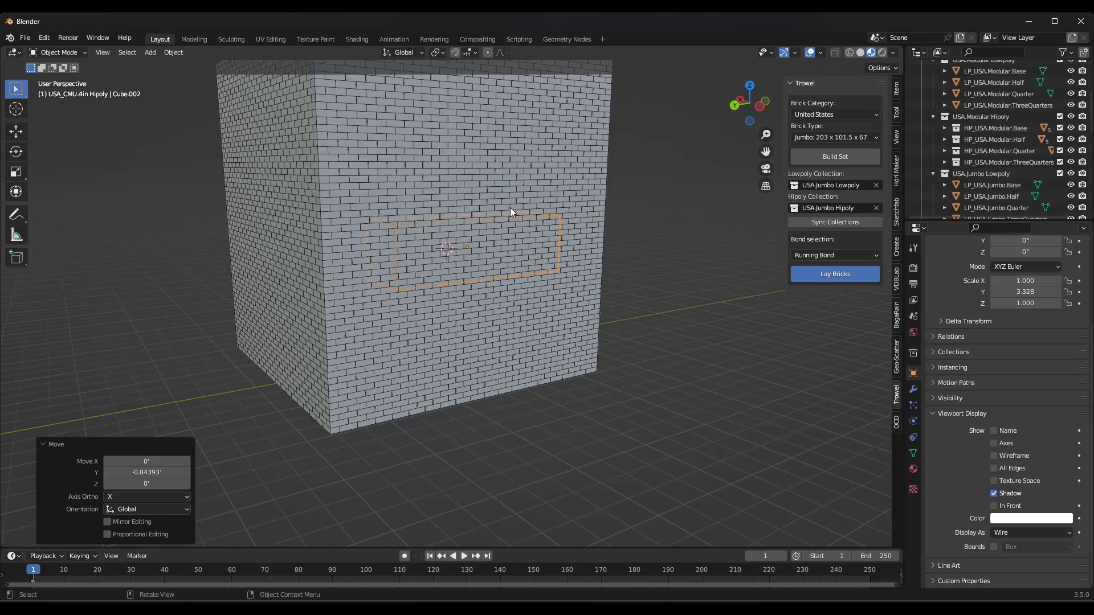
middle_drag(507, 217, 521, 219)
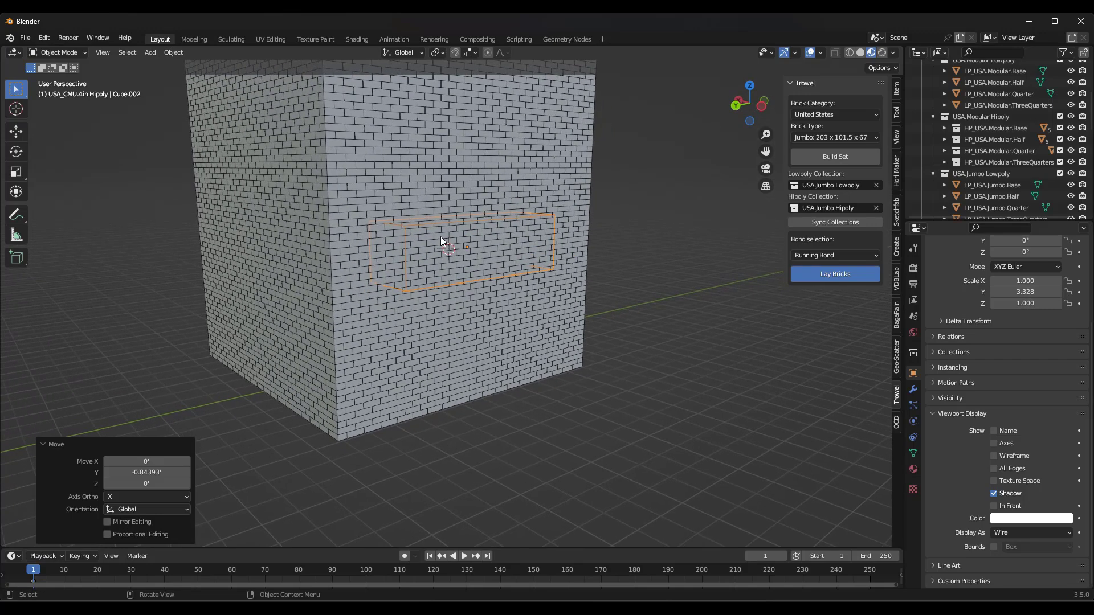
scroll(440, 232, up, 2)
middle_drag(441, 230, 441, 223)
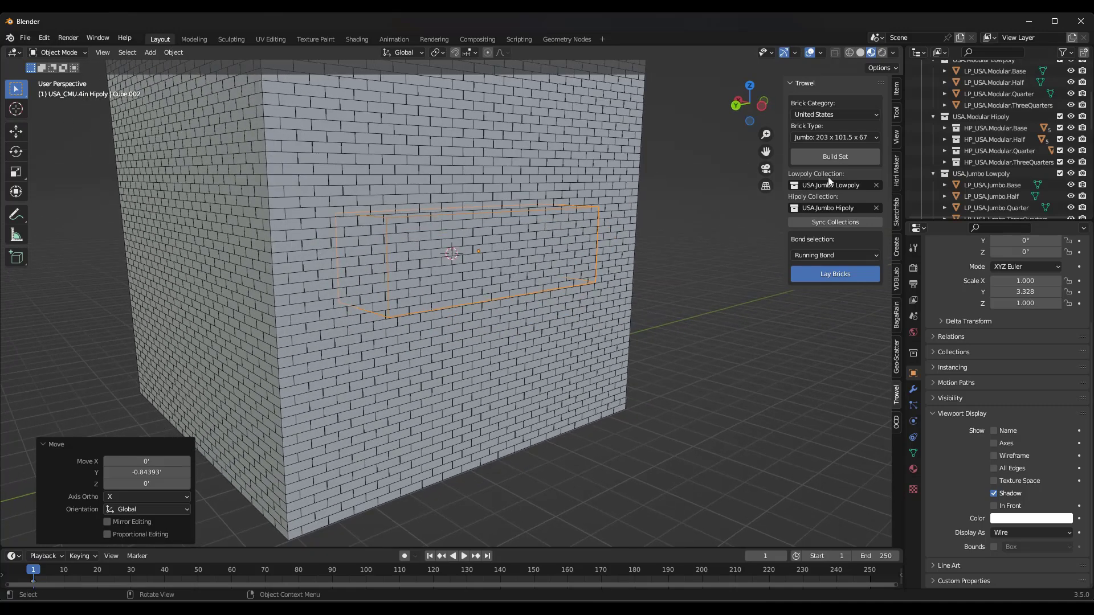
click(932, 174)
click(932, 116)
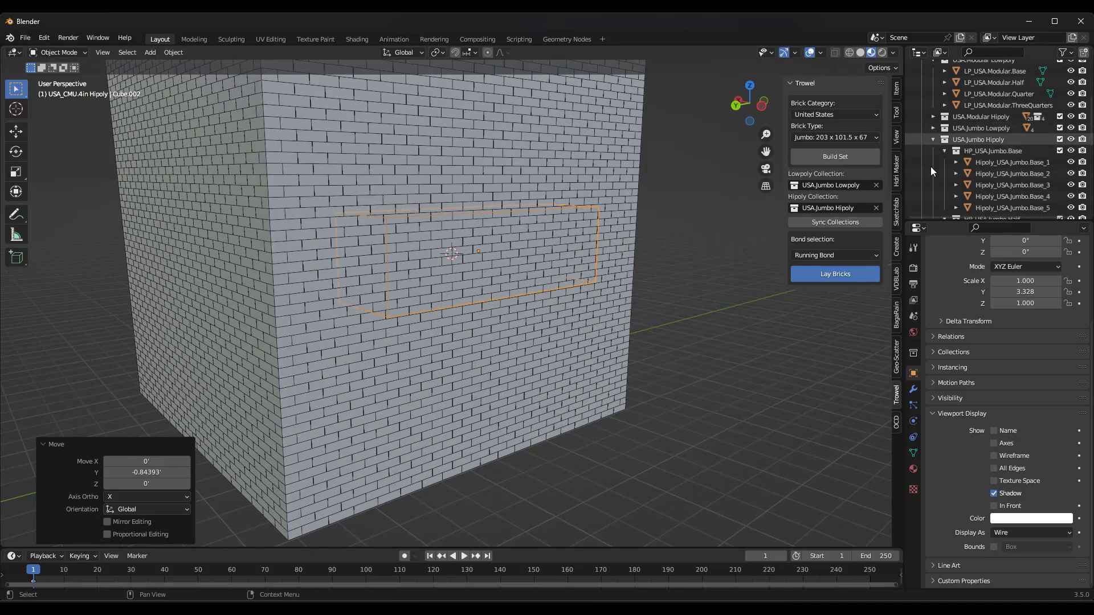
click(931, 140)
scroll(932, 144, up, 2)
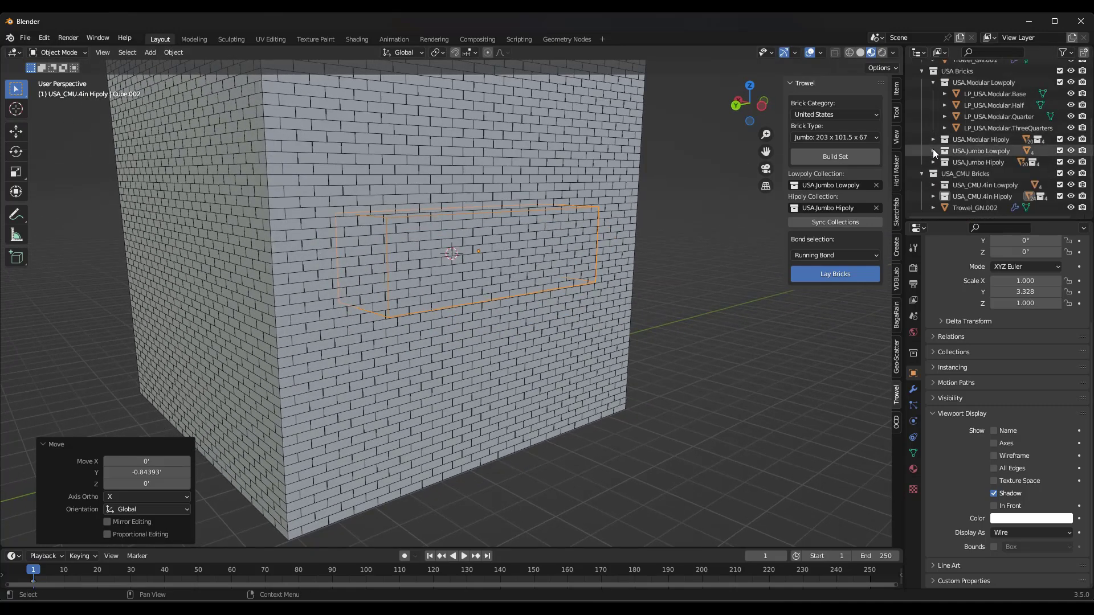
click(921, 71)
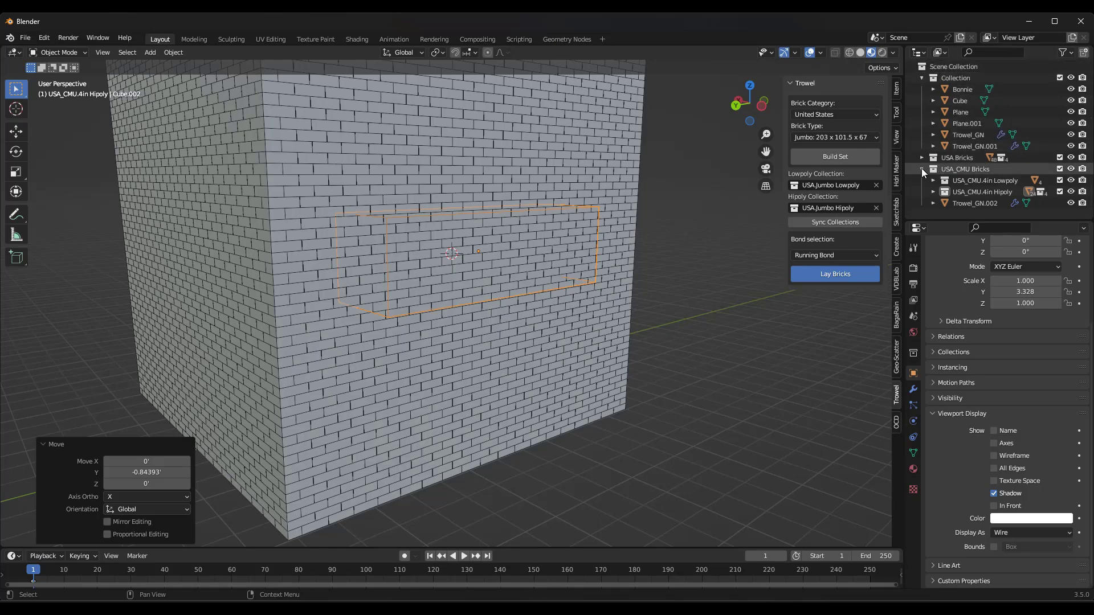
click(922, 168)
Step: Create a collection named Booleans under Scene Collection and move the wireframe cube into it
right_click(940, 69)
click(902, 69)
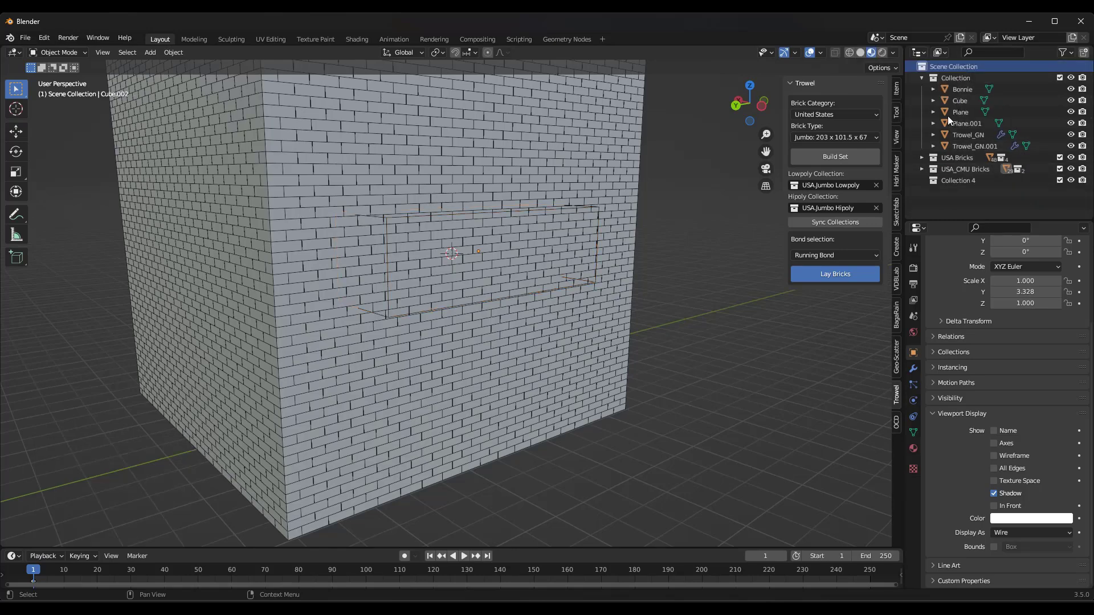
double_click(951, 182)
text(B)
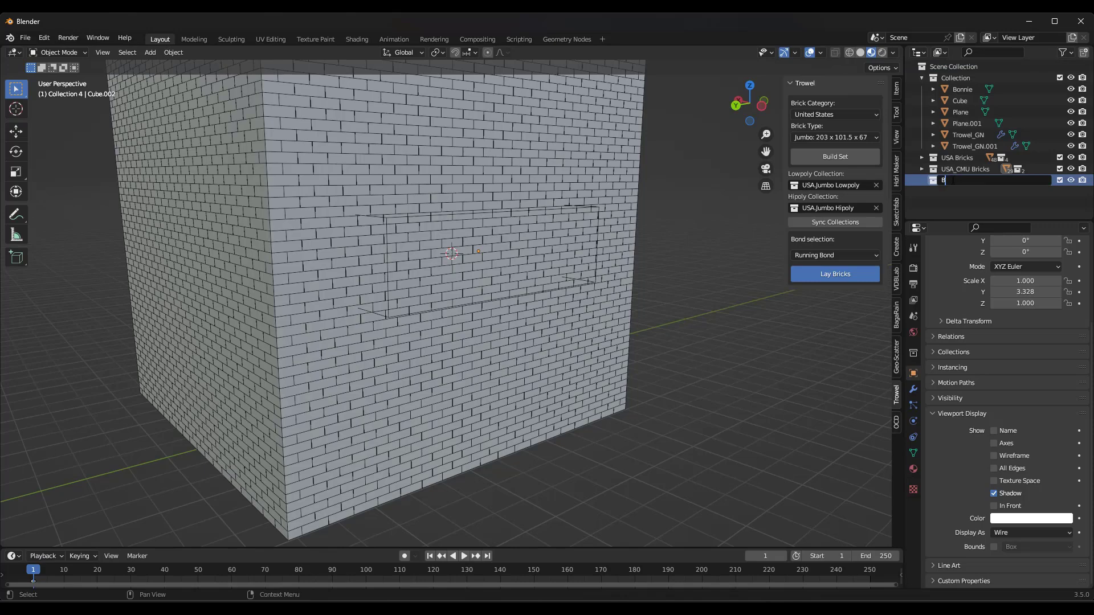
text(ooleans)
key(Return)
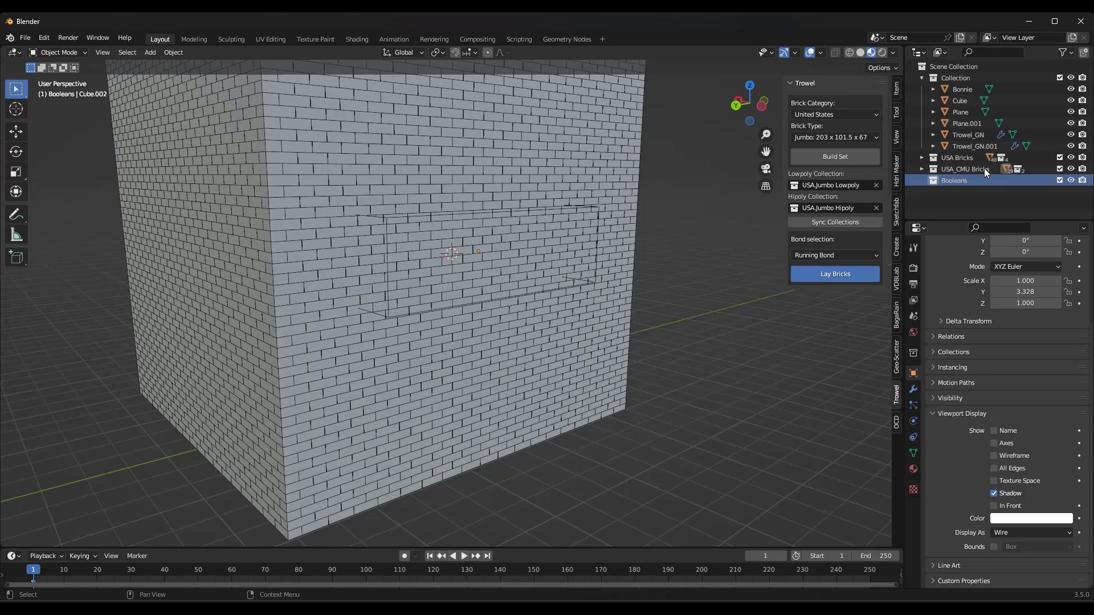
click(482, 213)
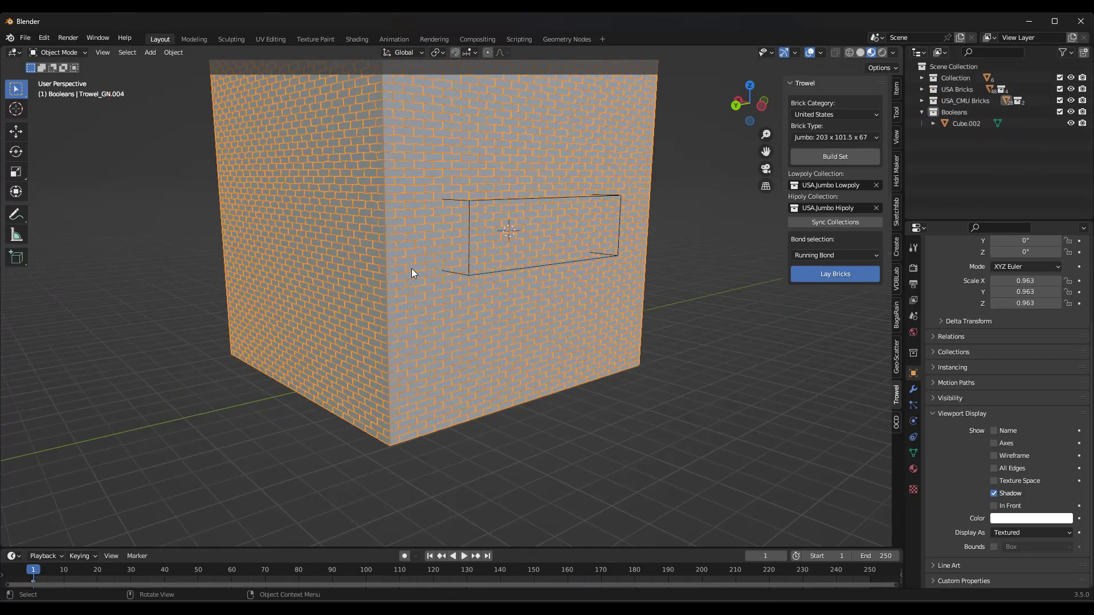
Step: Switch to the Geometry Nodes workspace for the brick wall and bring the wall with its wireframe cube into view
scroll(413, 273, up, 1)
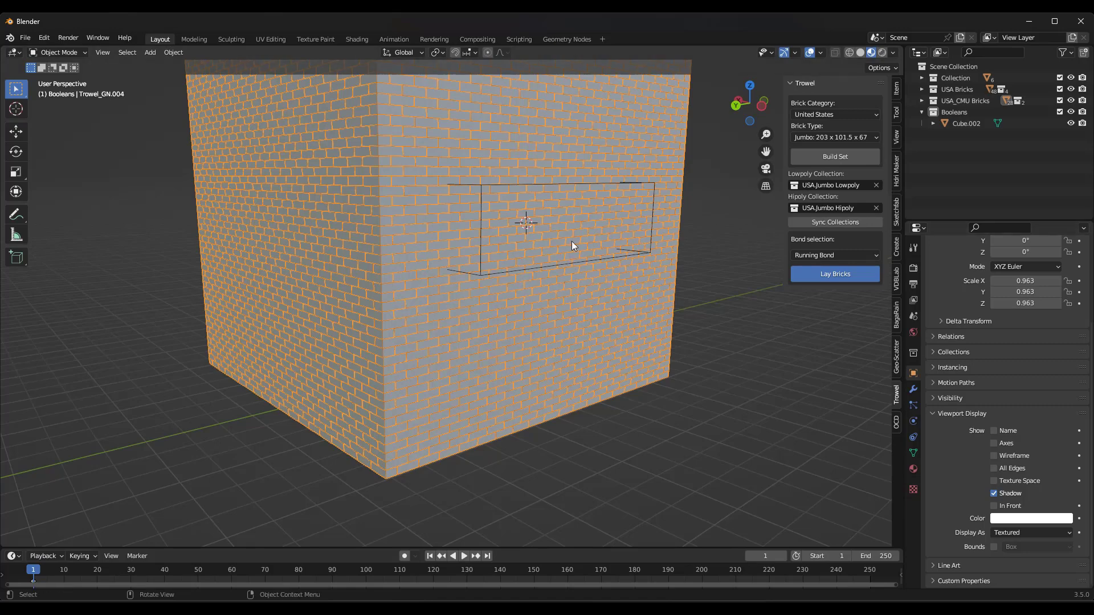
mouse_move(518, 270)
middle_down()
mouse_move(507, 267)
mouse_move(520, 266)
middle_up()
click(912, 390)
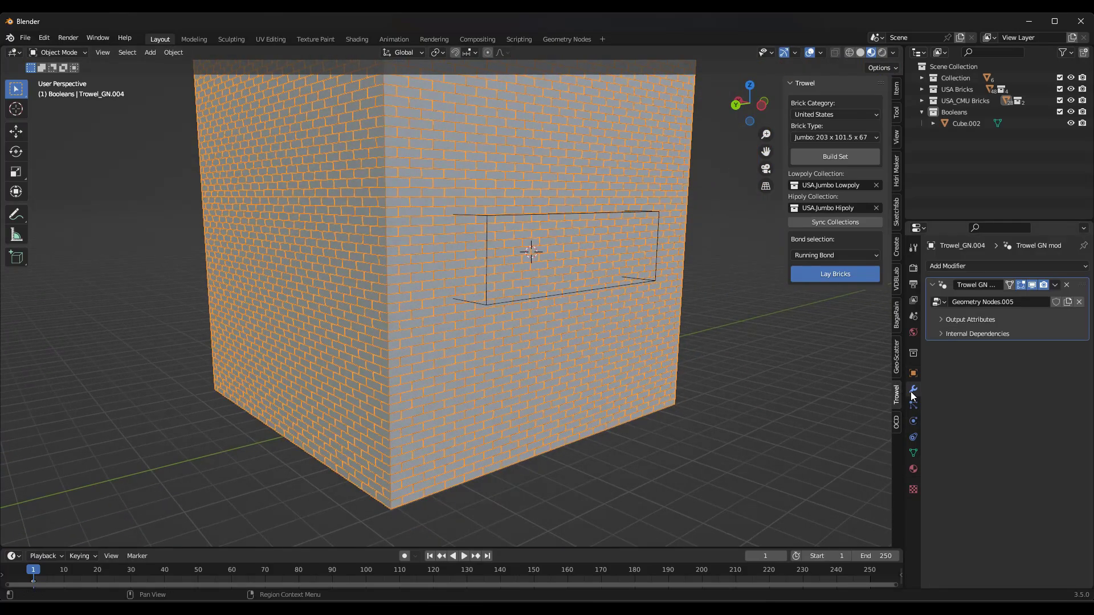
click(624, 283)
click(630, 302)
click(602, 40)
mouse_move(555, 61)
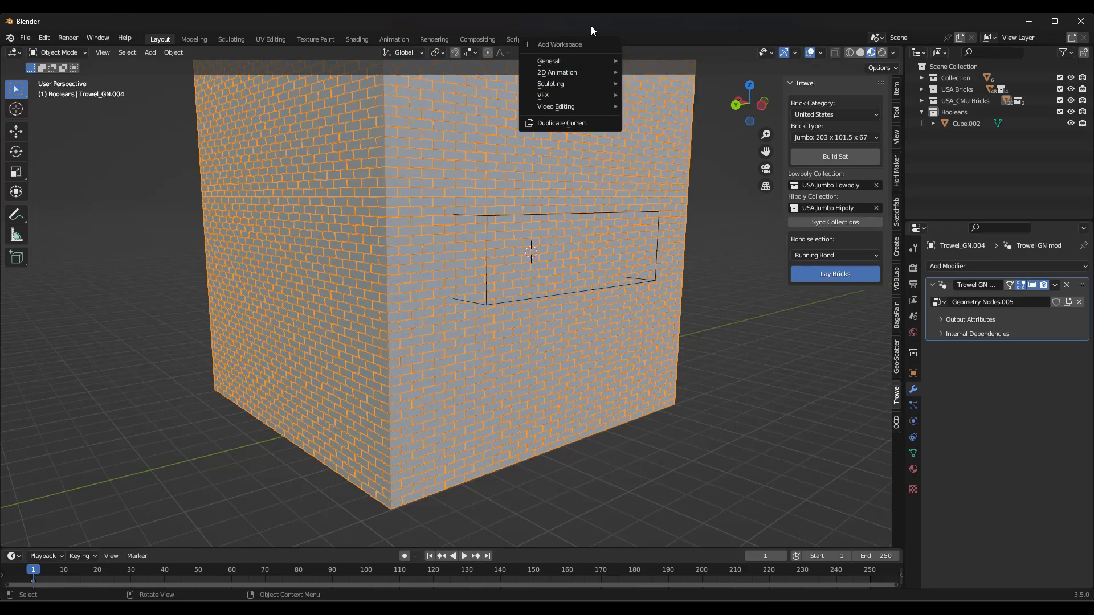
click(566, 39)
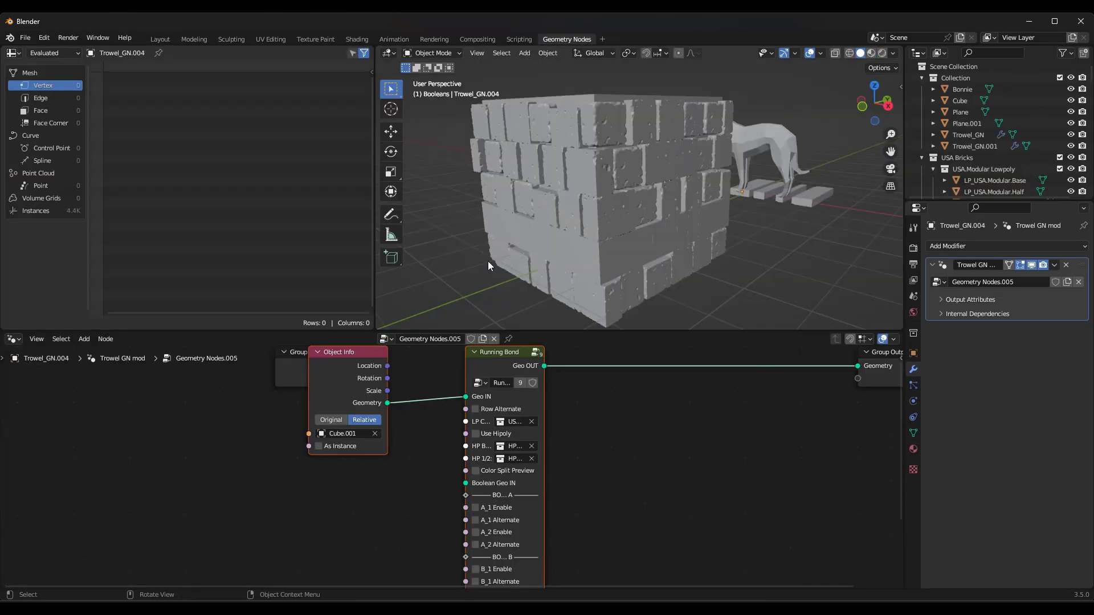
scroll(482, 256, down, 8)
middle_drag(442, 252, 620, 245)
scroll(749, 182, up, 5)
middle_drag(709, 215, 745, 209)
scroll(741, 207, up, 3)
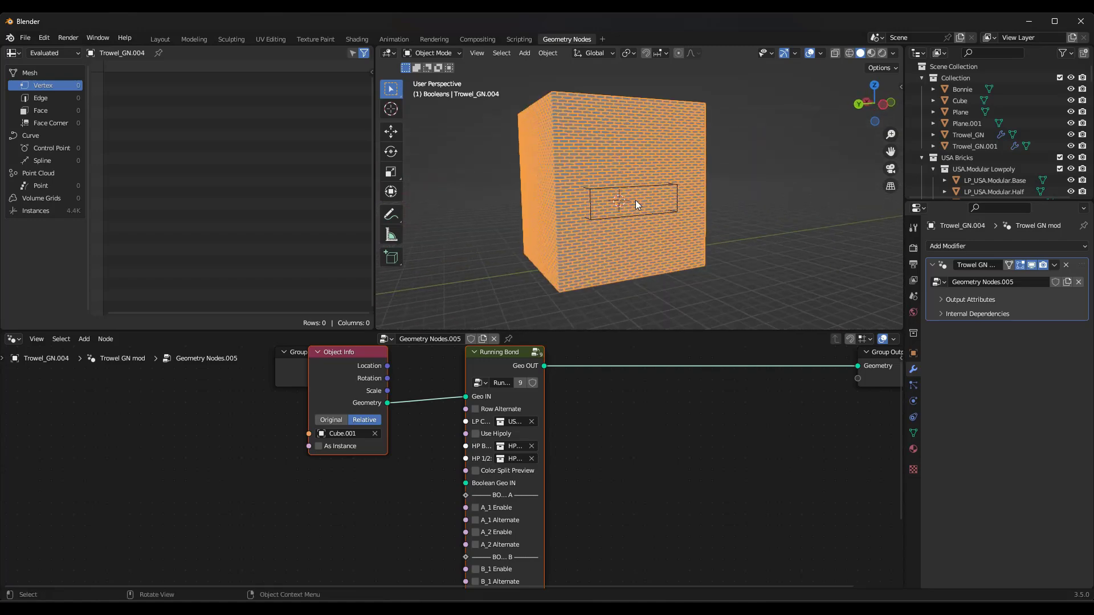
middle_drag(635, 200, 626, 217)
scroll(575, 393, down, 1)
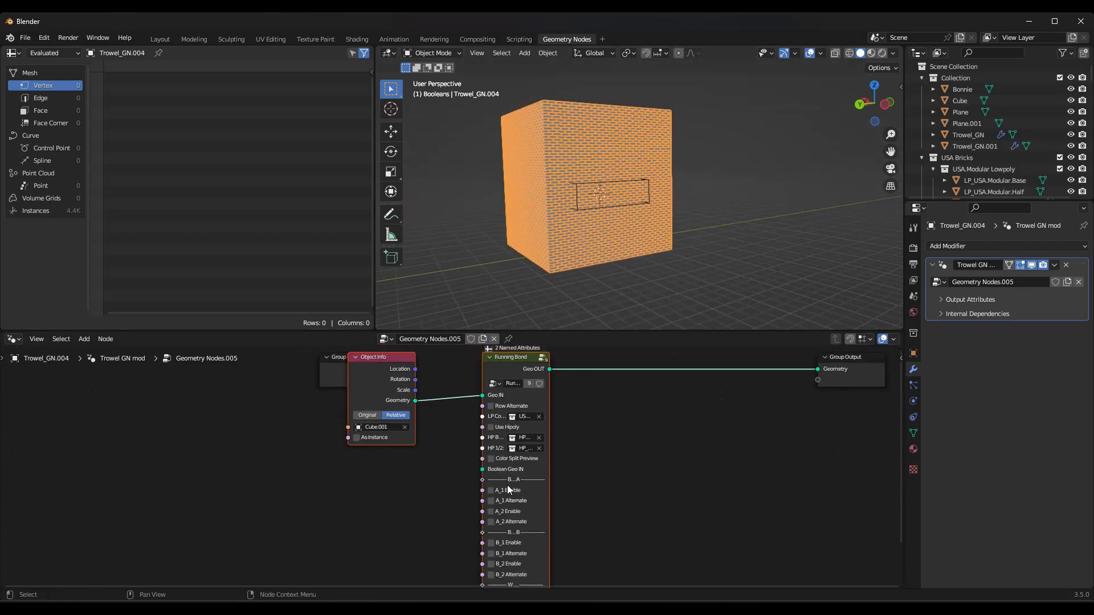
Step: Add a Collection Info node beside the Running Bond node and assign the Booleans collection to it
drag(516, 372, 601, 369)
scroll(558, 456, up, 3)
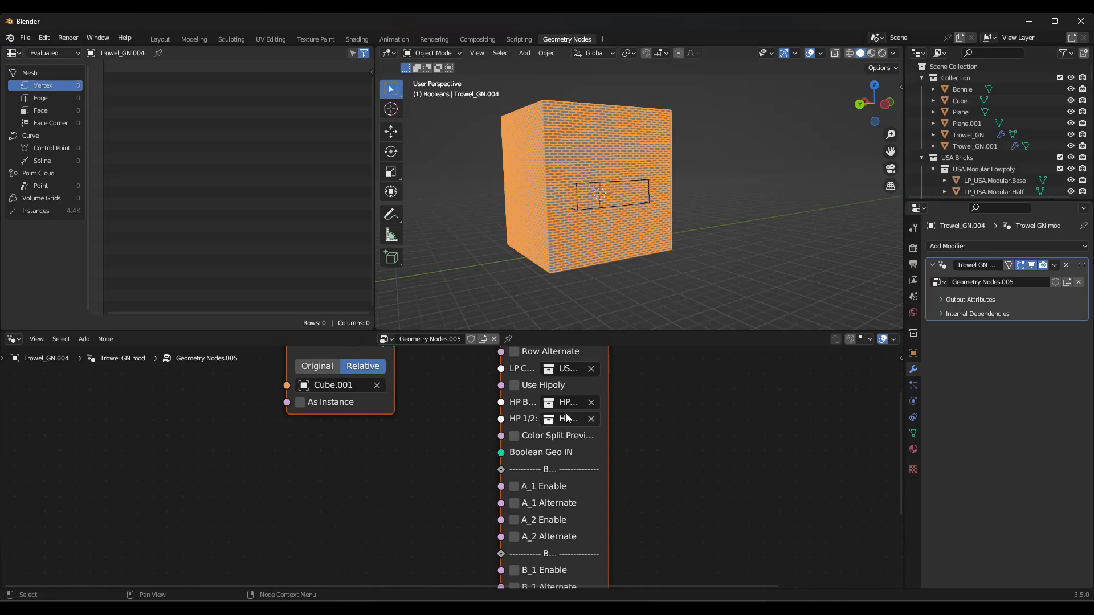
scroll(558, 460, down, 3)
key(shift+a)
click(377, 374)
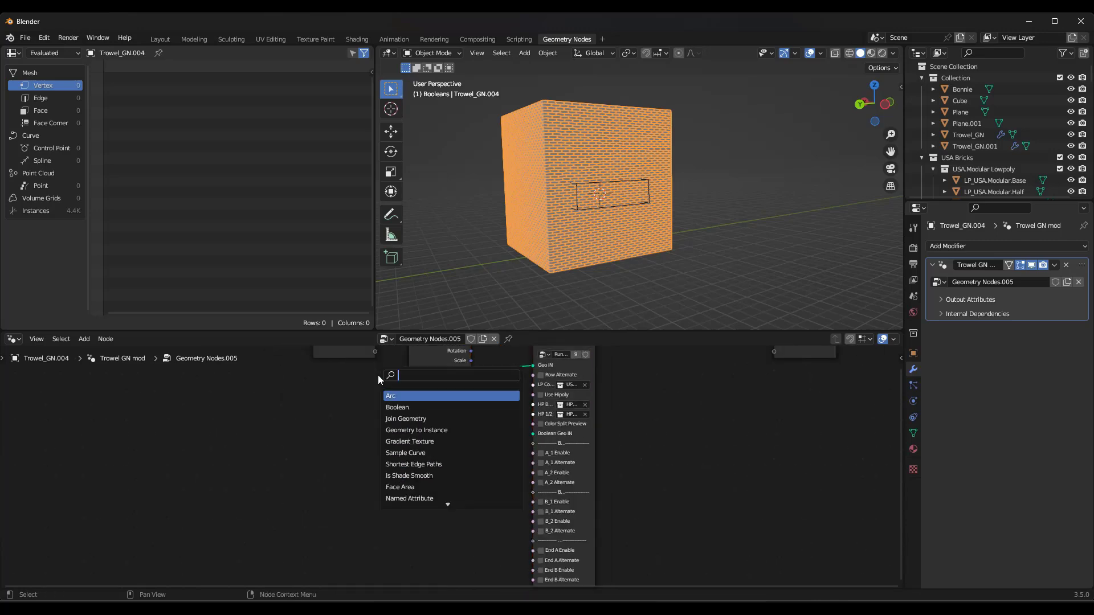
key(Escape)
key(shift+a)
click(392, 374)
text(colle)
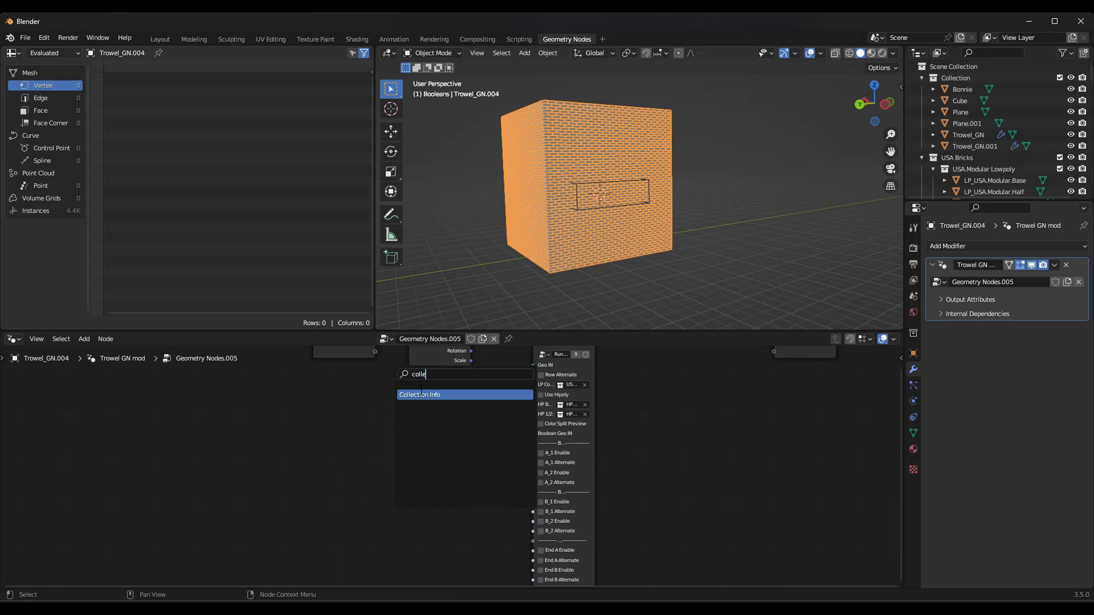
click(422, 393)
click(414, 484)
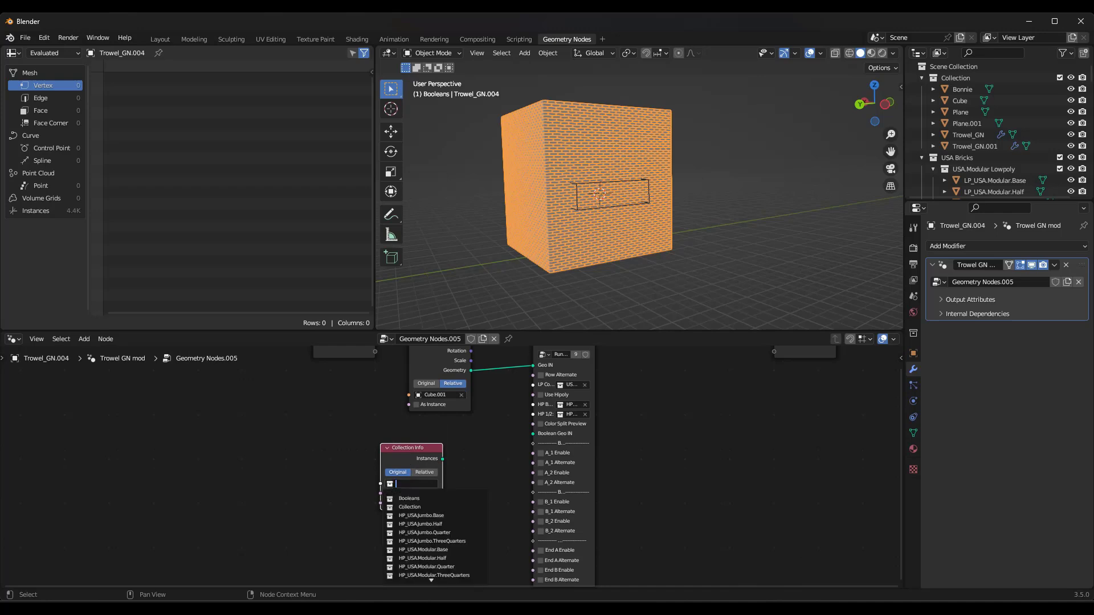
click(409, 498)
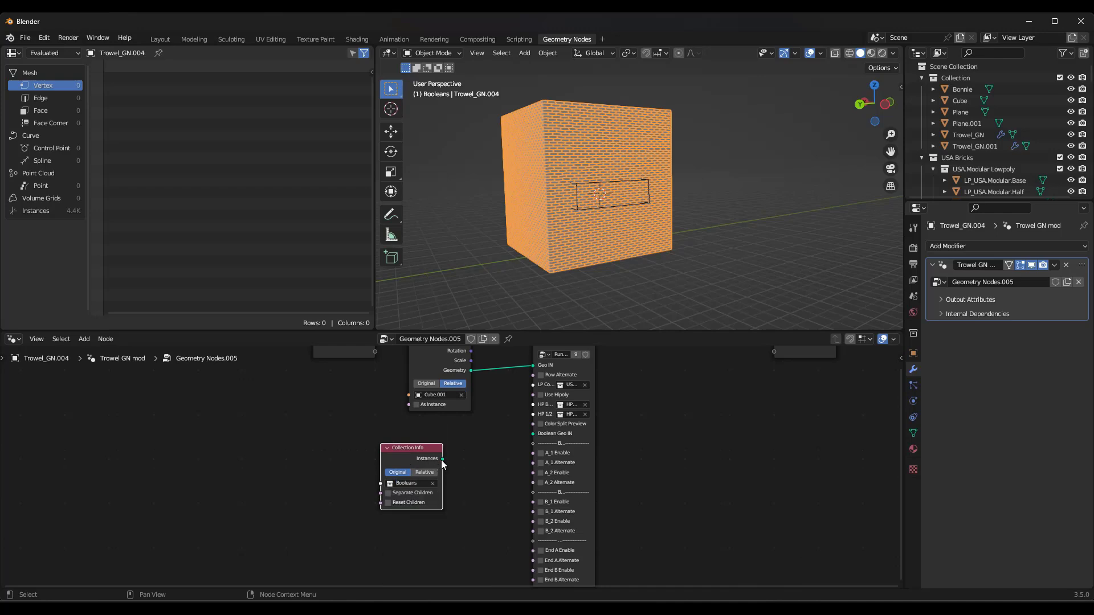
Step: Connect the Collection Info node's Instances to Boolean Geo IN on the Running Bond node and set it to Relative
drag(442, 459, 534, 434)
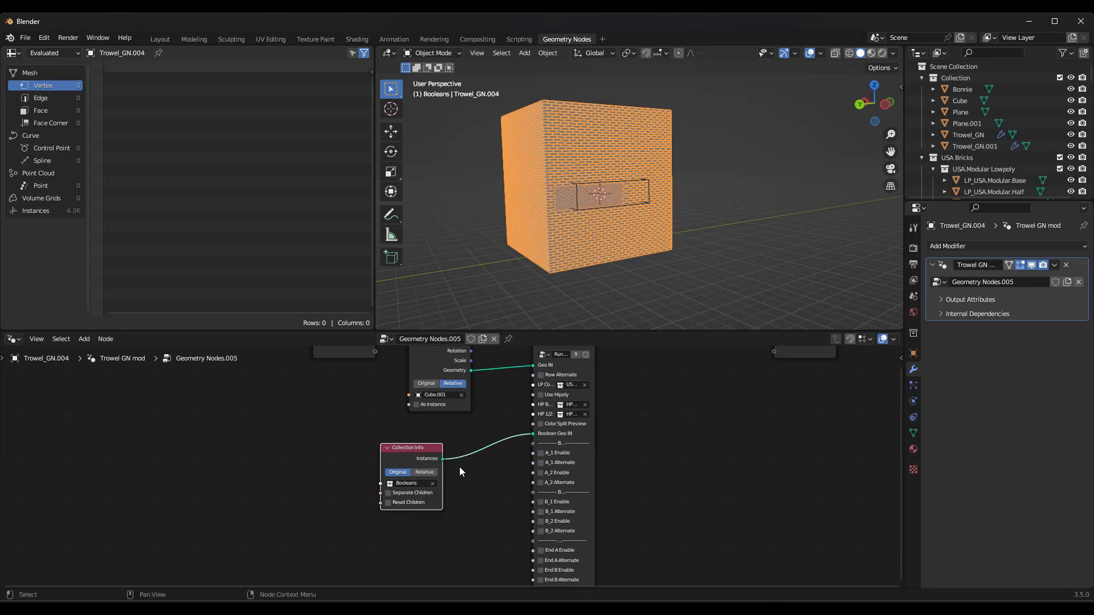
click(421, 473)
click(402, 473)
click(416, 472)
Step: Select the boolean cube at the wall opening and enable the Wireframe viewport overlay
scroll(609, 191, up, 6)
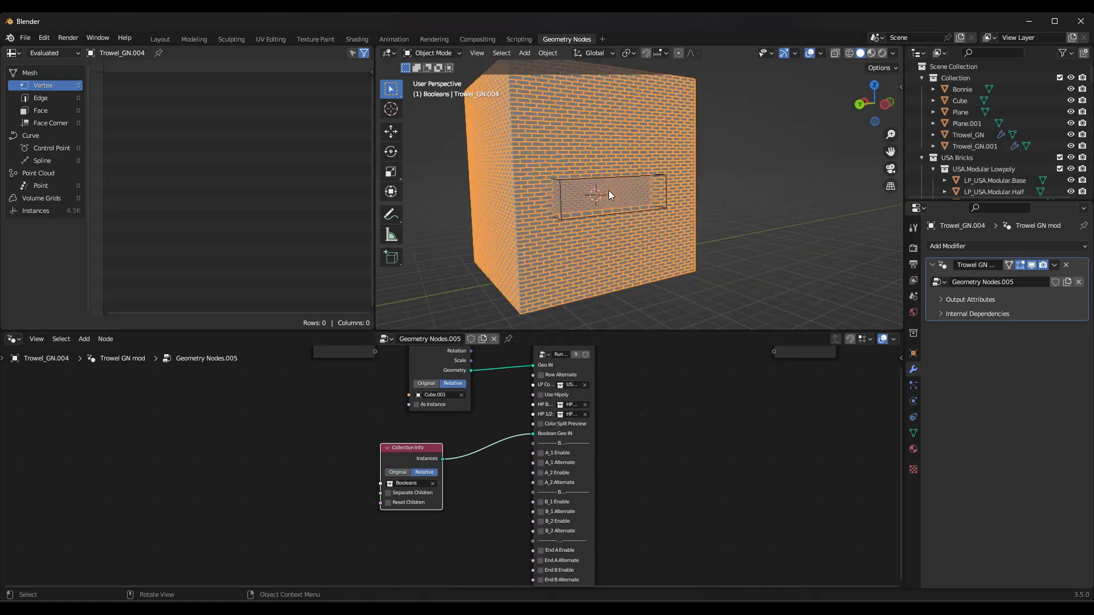
middle_drag(610, 175, 660, 219)
click(704, 218)
click(821, 53)
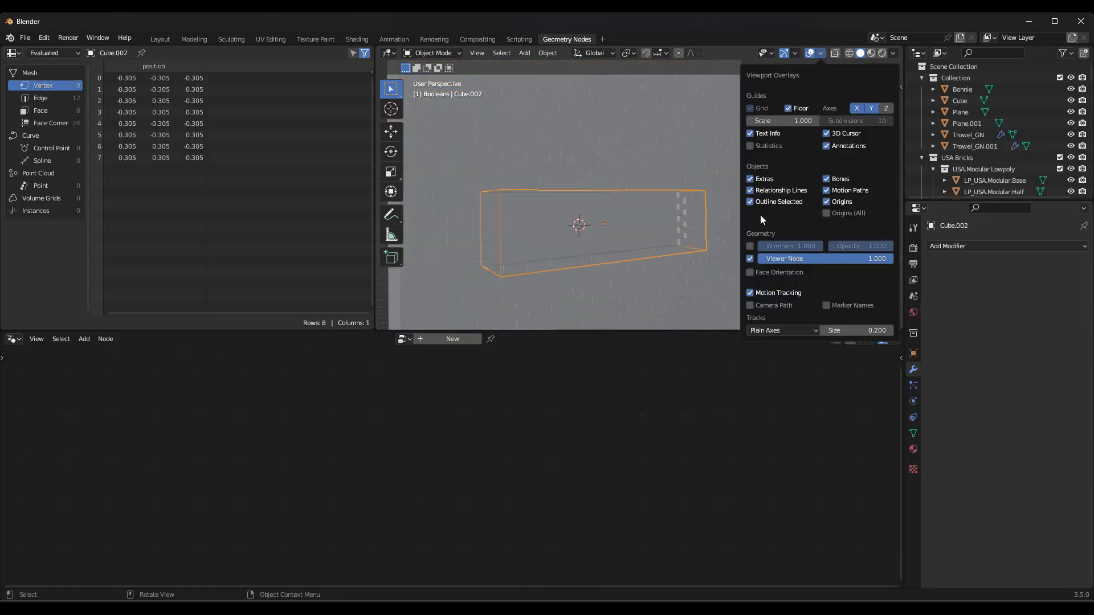
click(750, 246)
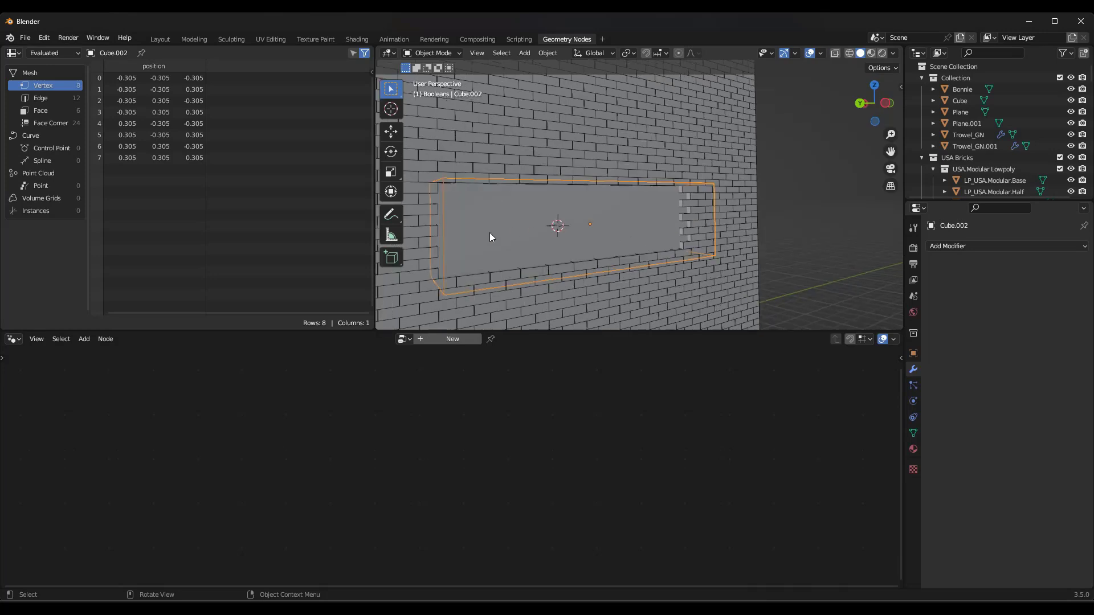
Step: Scale the boolean cube about 1.62 along Z to make the wall opening taller
middle_drag(490, 232, 455, 226)
key(s)
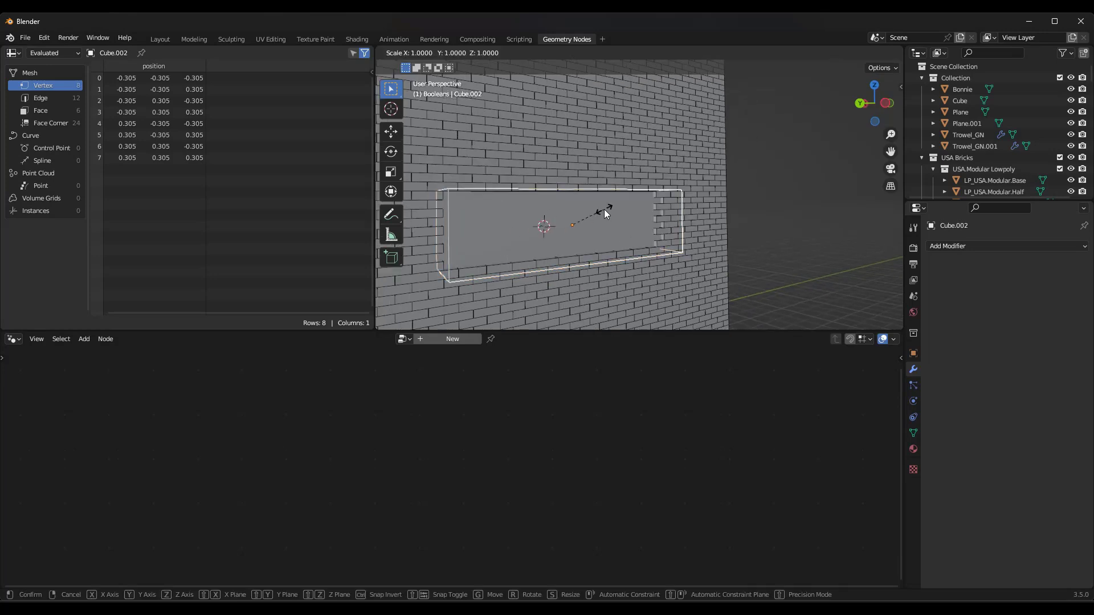
key(z)
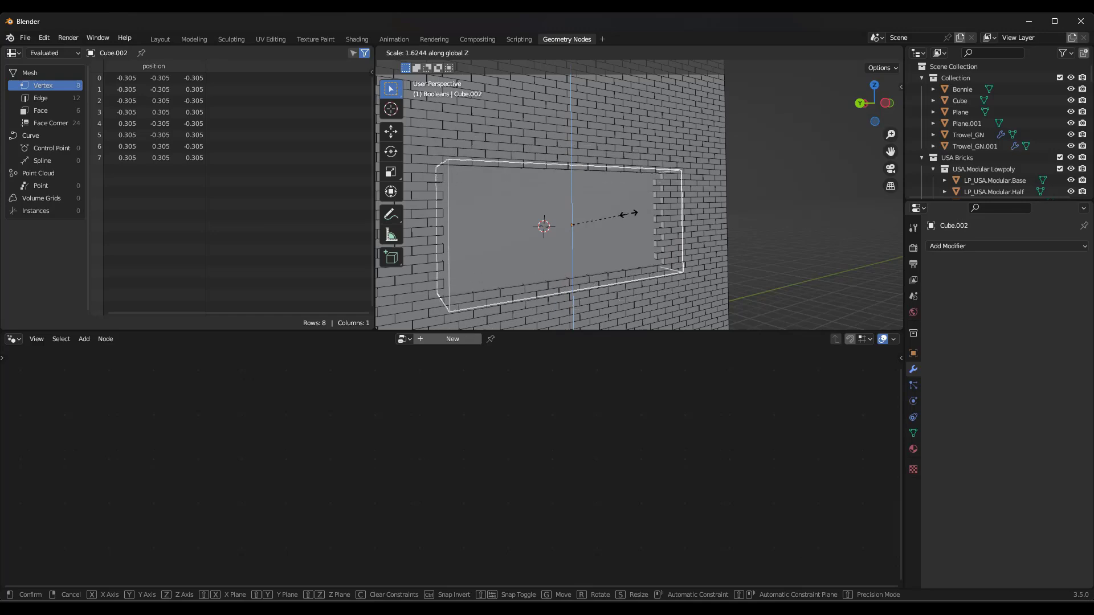
click(597, 210)
Step: Select the solid box Cube.001 behind the bricks and hide it in the viewport
click(597, 209)
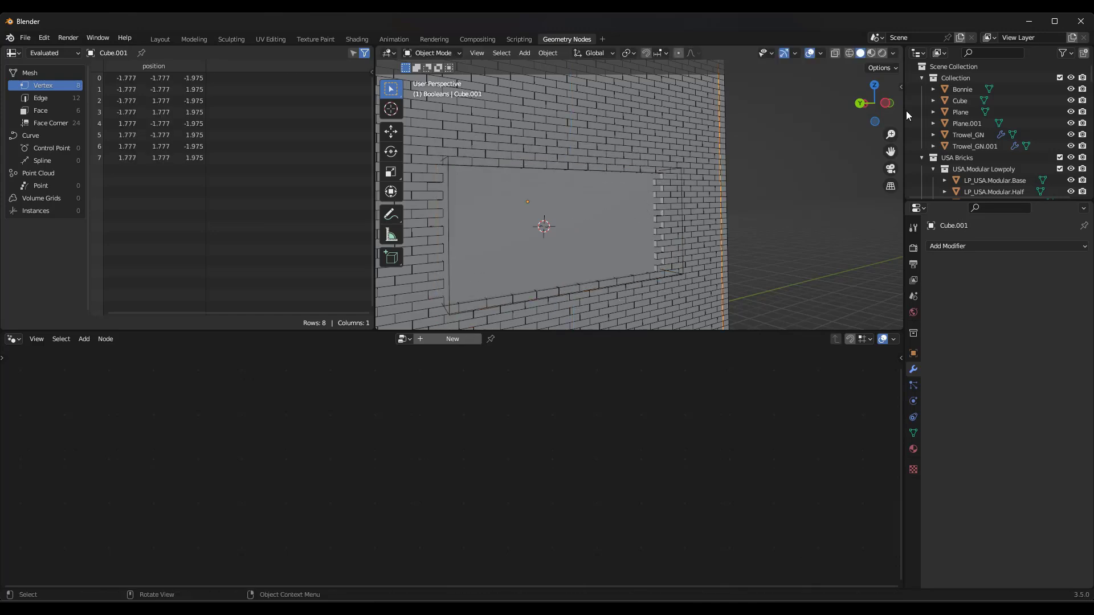
middle_drag(722, 126, 640, 209)
scroll(640, 209, up, 4)
Step: Scale the boolean cube about 0.85 along Z to shorten the opening and inspect its brick edges
click(698, 207)
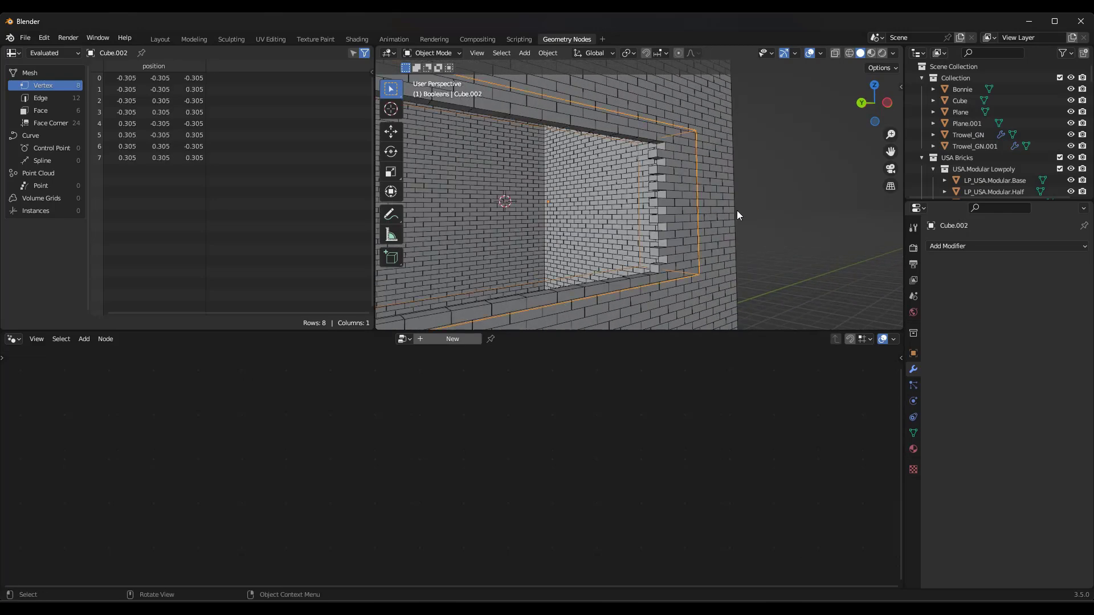
key(s)
key(z)
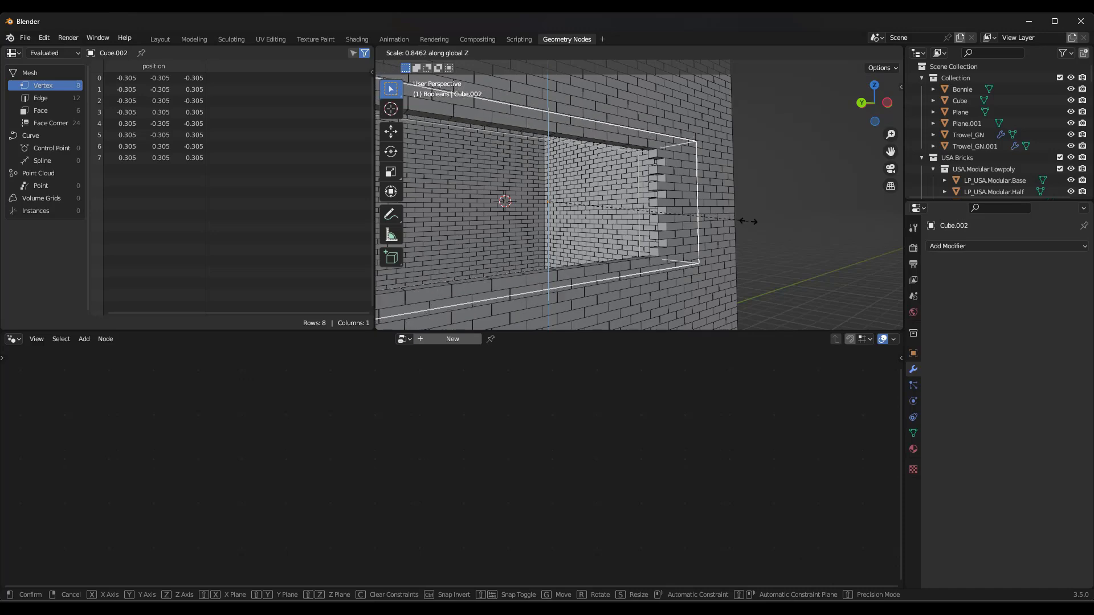
click(707, 213)
middle_drag(643, 228, 589, 196)
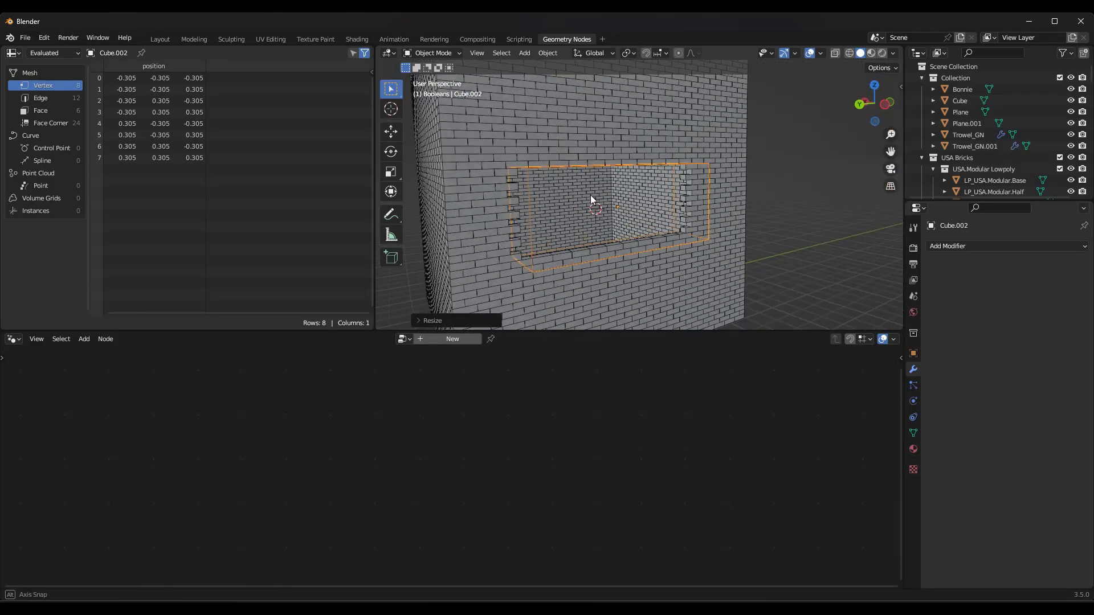
scroll(512, 170, up, 3)
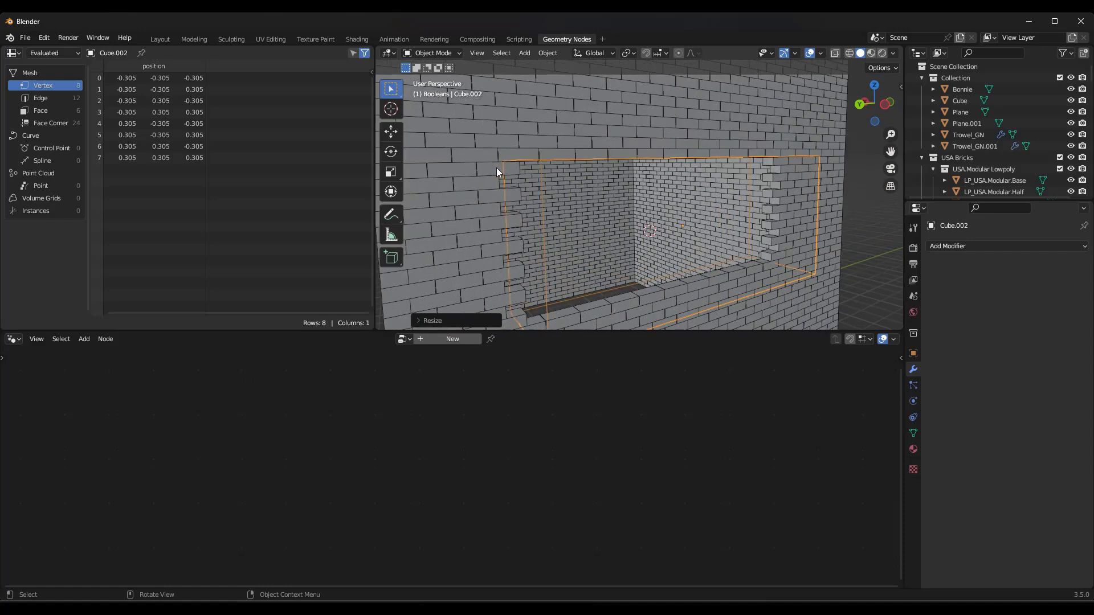
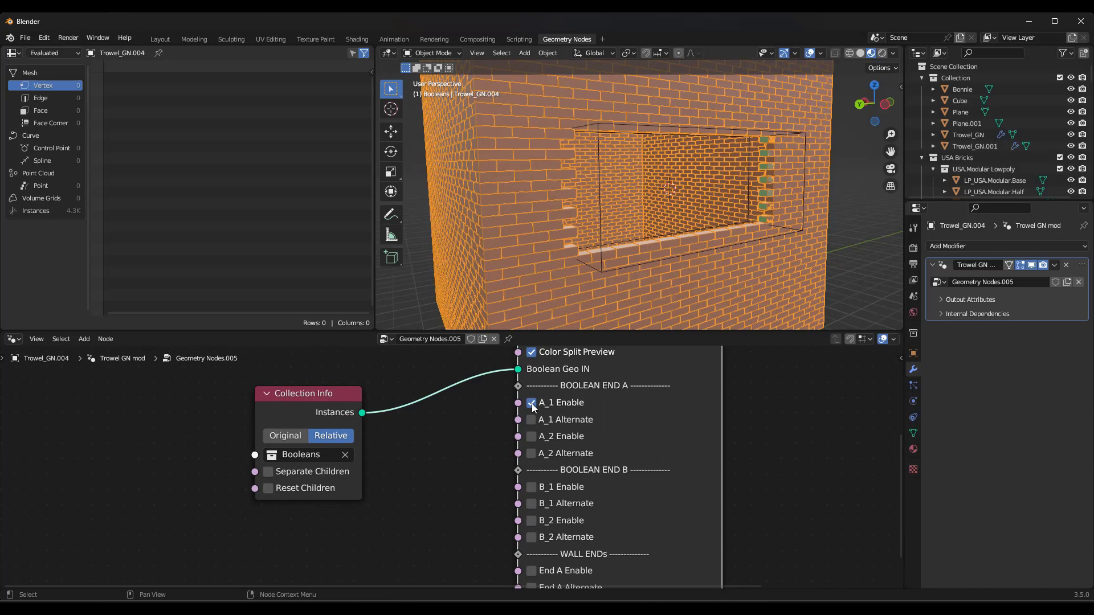
Step: Enable A_1 and A_2 under Boolean End A in the brick wall's node group, testing A_1 off and on
click(531, 403)
click(531, 402)
click(531, 436)
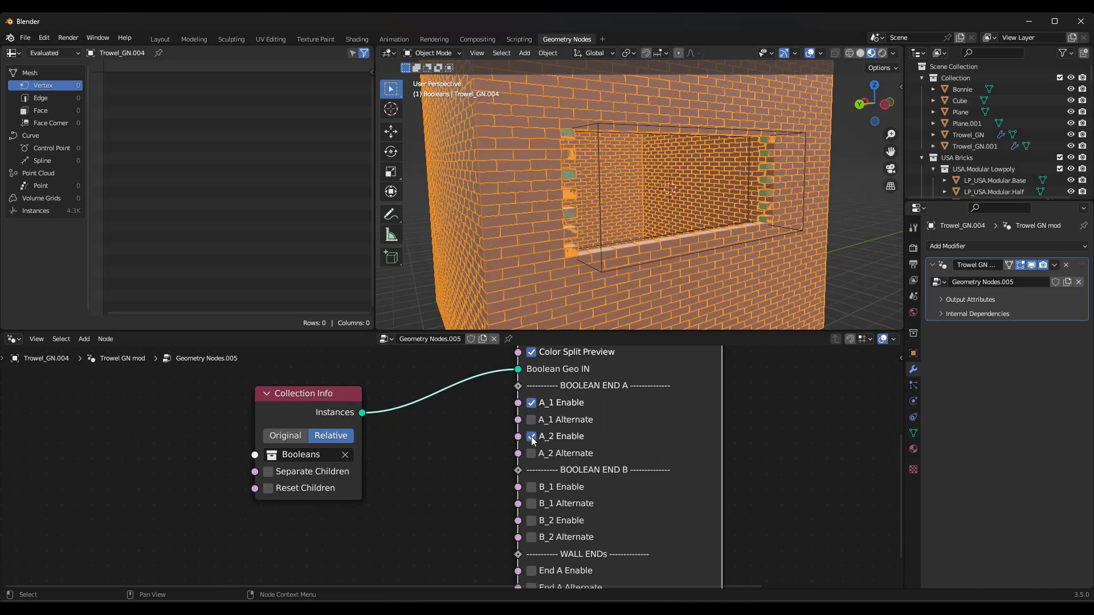
click(531, 403)
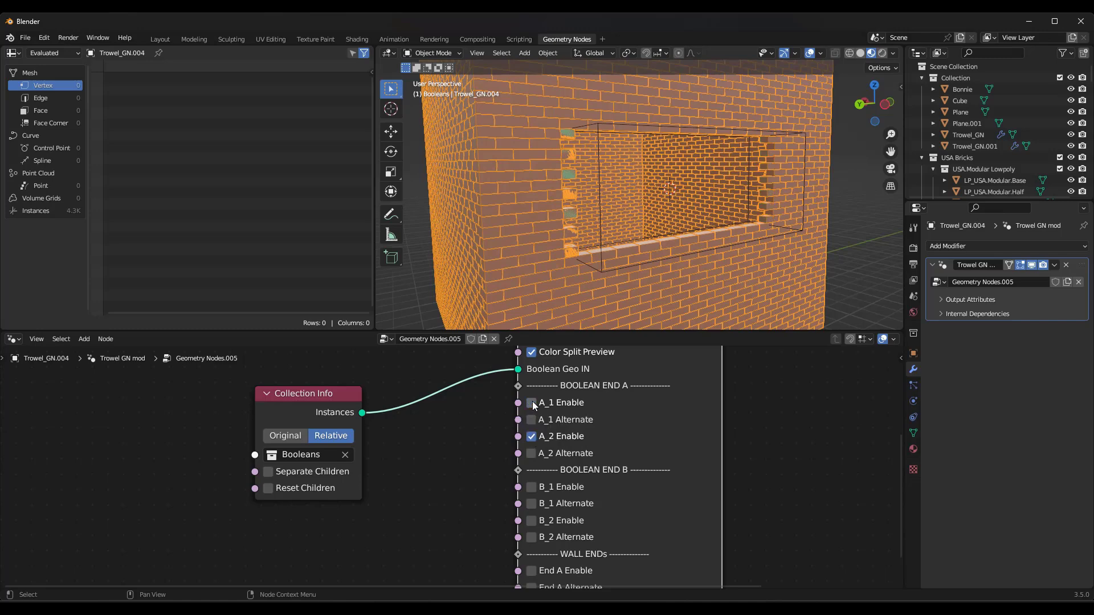
Step: Examine how the end bricks fit along the vertical edges of the wall opening
scroll(640, 243, up, 3)
middle_drag(641, 244, 631, 241)
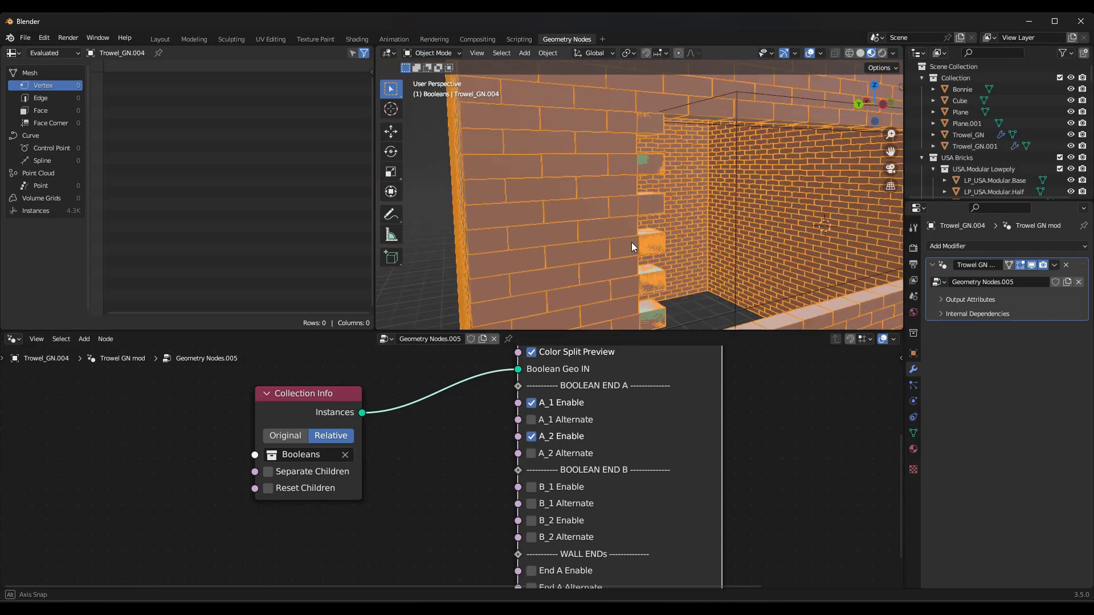
scroll(633, 238, down, 3)
scroll(670, 220, up, 3)
scroll(672, 220, down, 3)
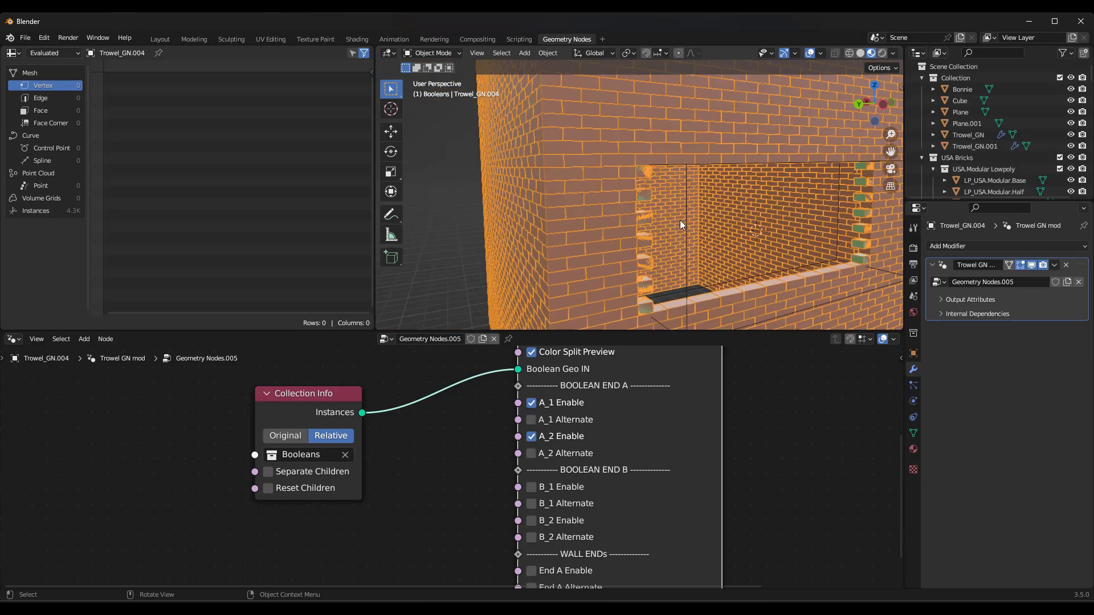
scroll(682, 261, up, 3)
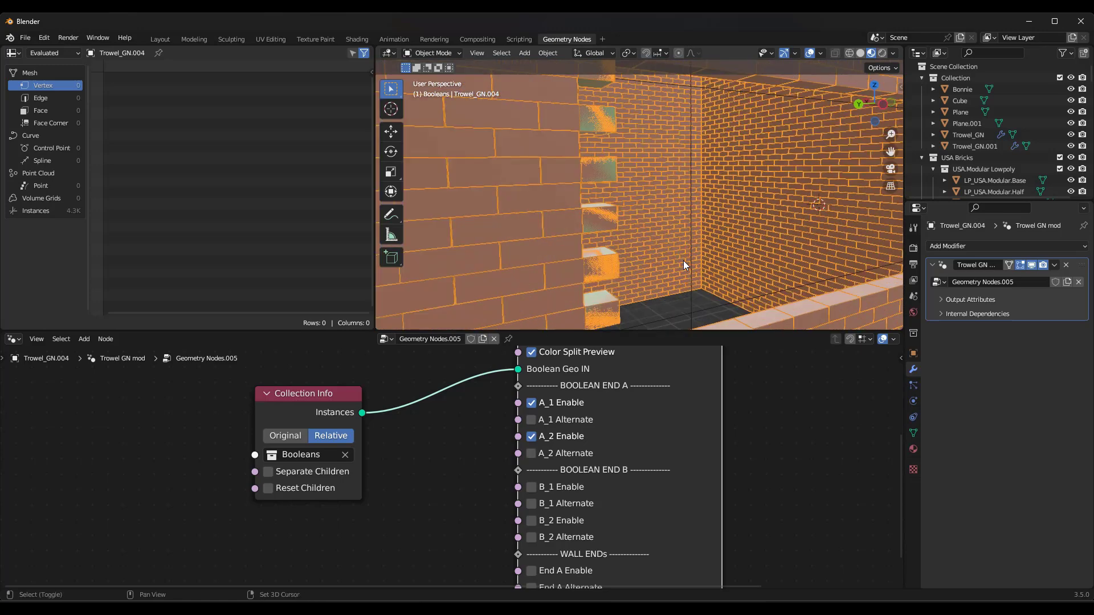
shift+middle_drag(682, 261, 675, 248)
scroll(653, 239, down, 3)
Step: Move the side face of the boolean cube in the opening about -0.05' along Y to shift the brick cut
click(655, 224)
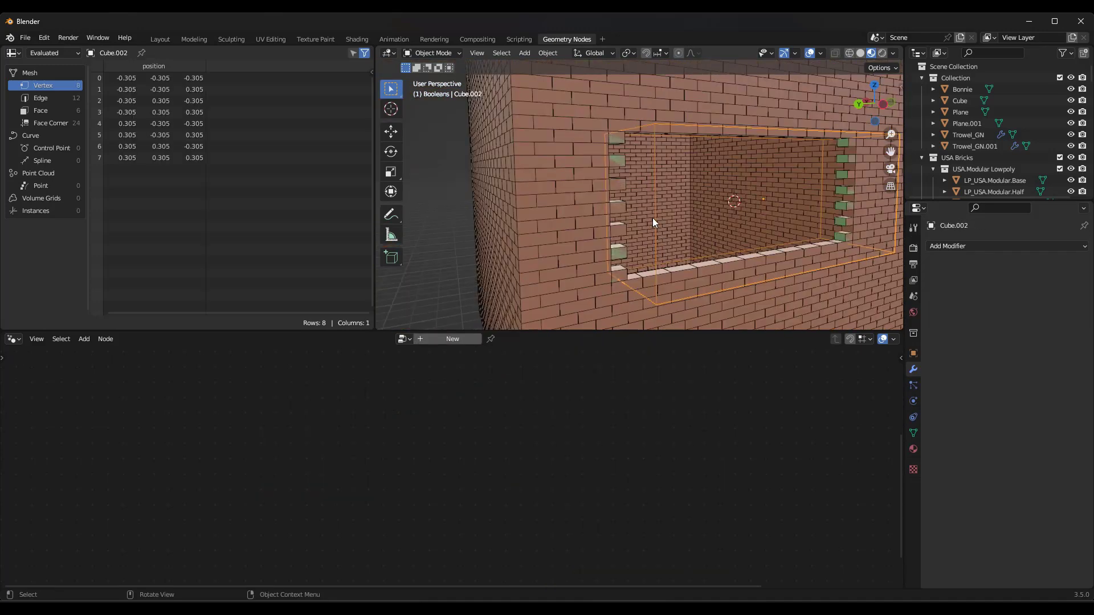
middle_drag(651, 190, 619, 189)
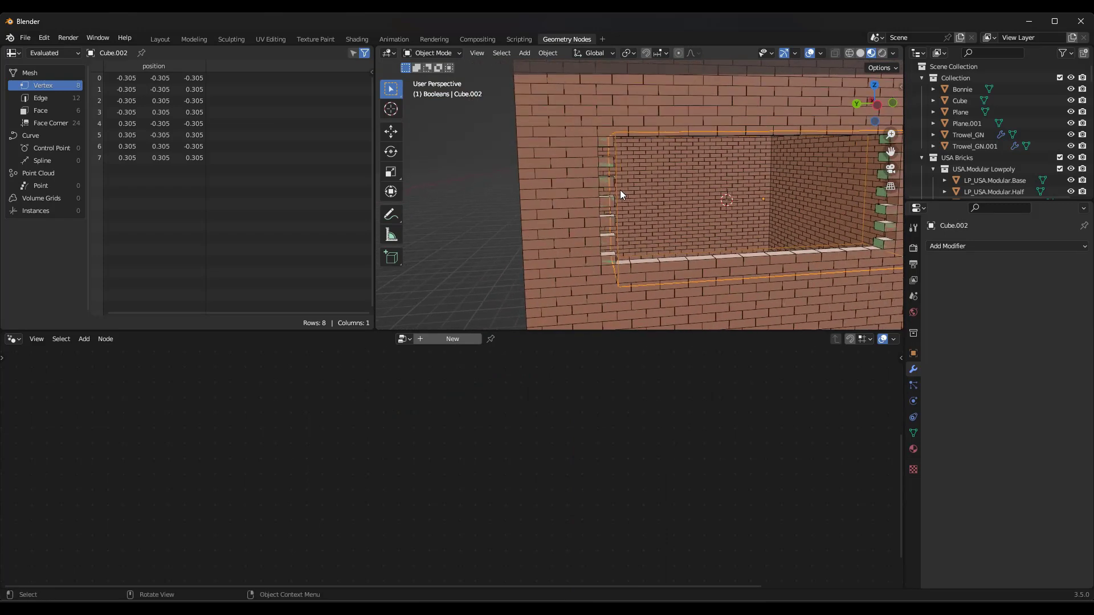
scroll(612, 172, up, 4)
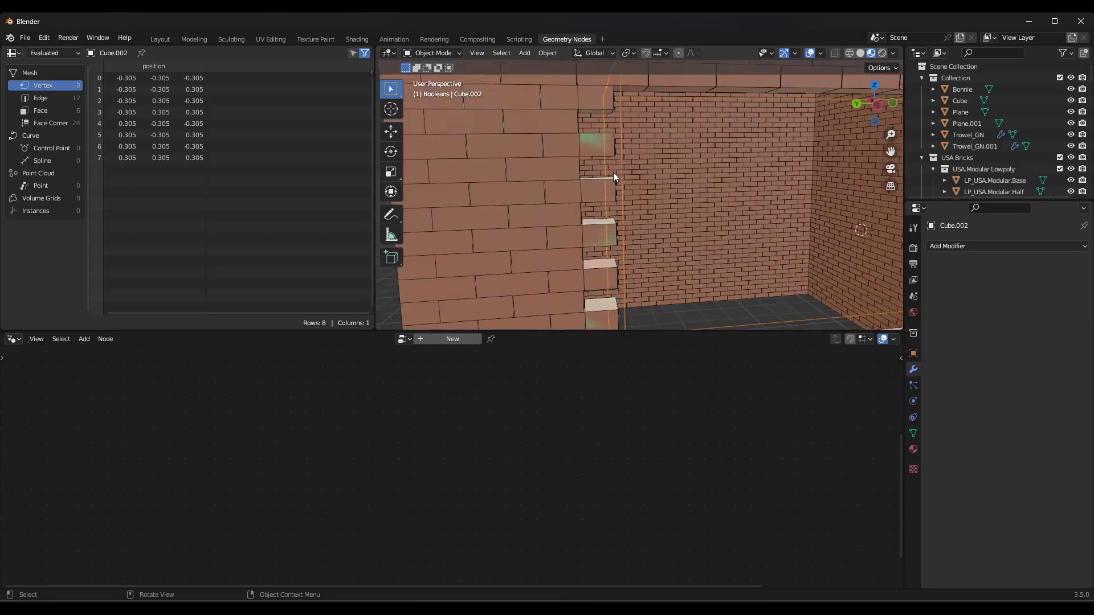
click(617, 124)
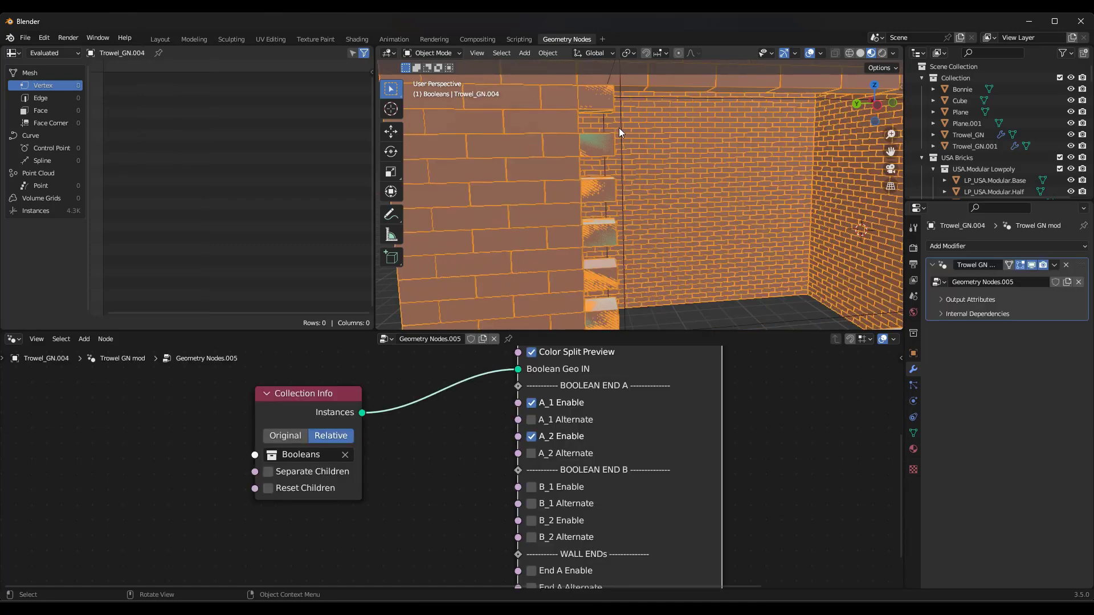
click(621, 129)
middle_drag(631, 146, 634, 151)
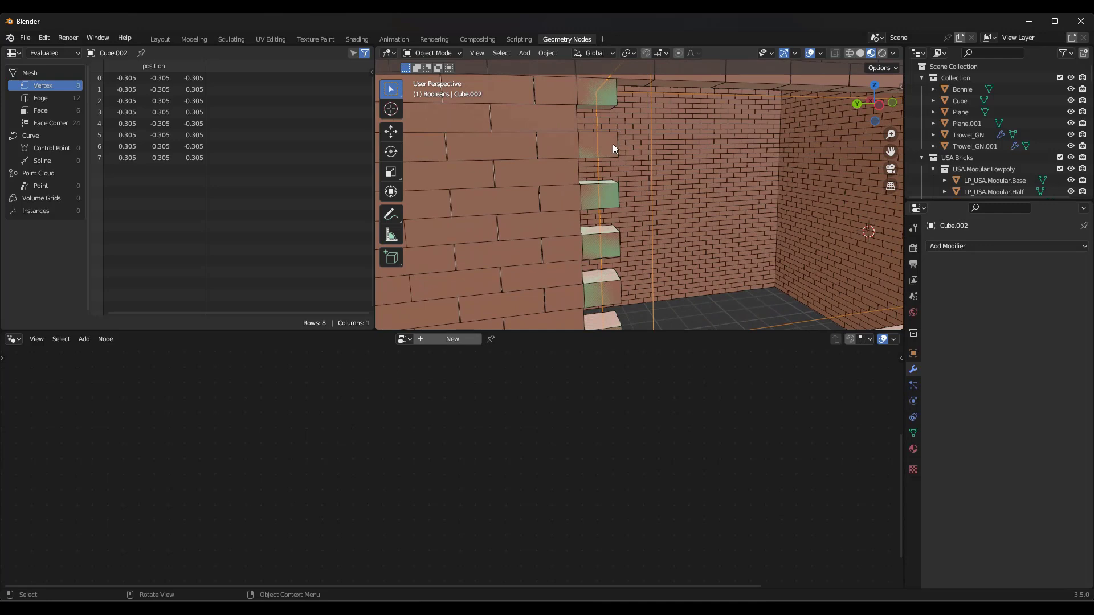
key(Tab)
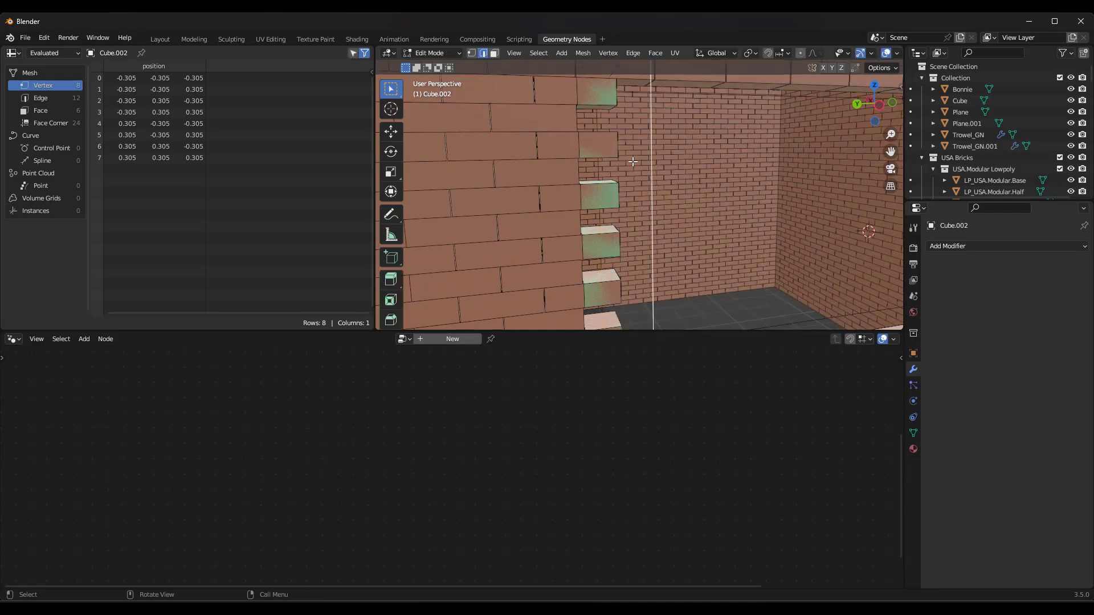
key(3)
click(628, 164)
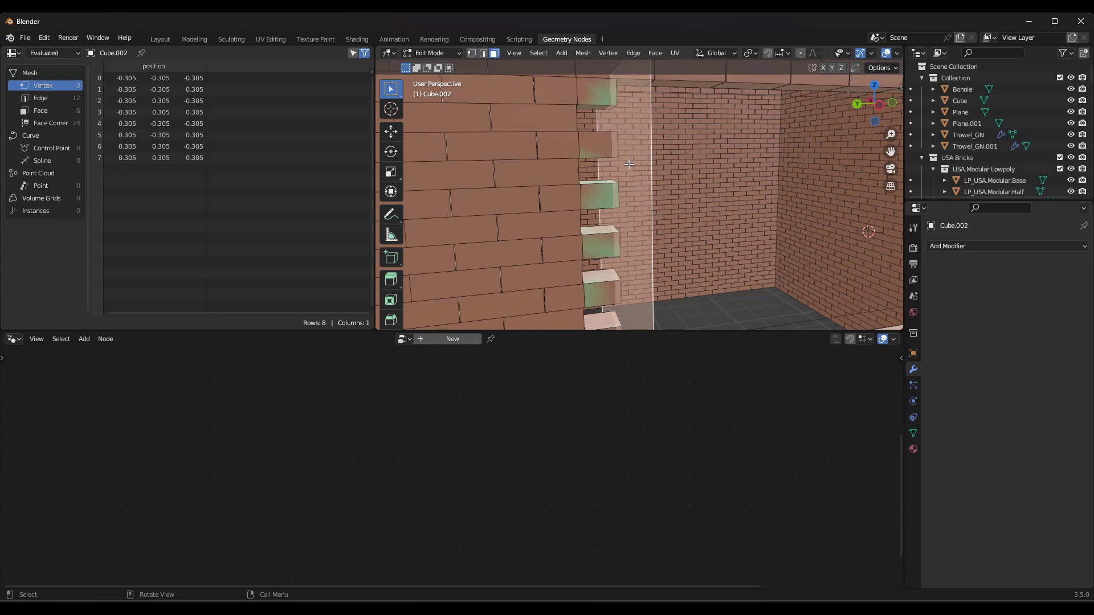
key(g)
key(y)
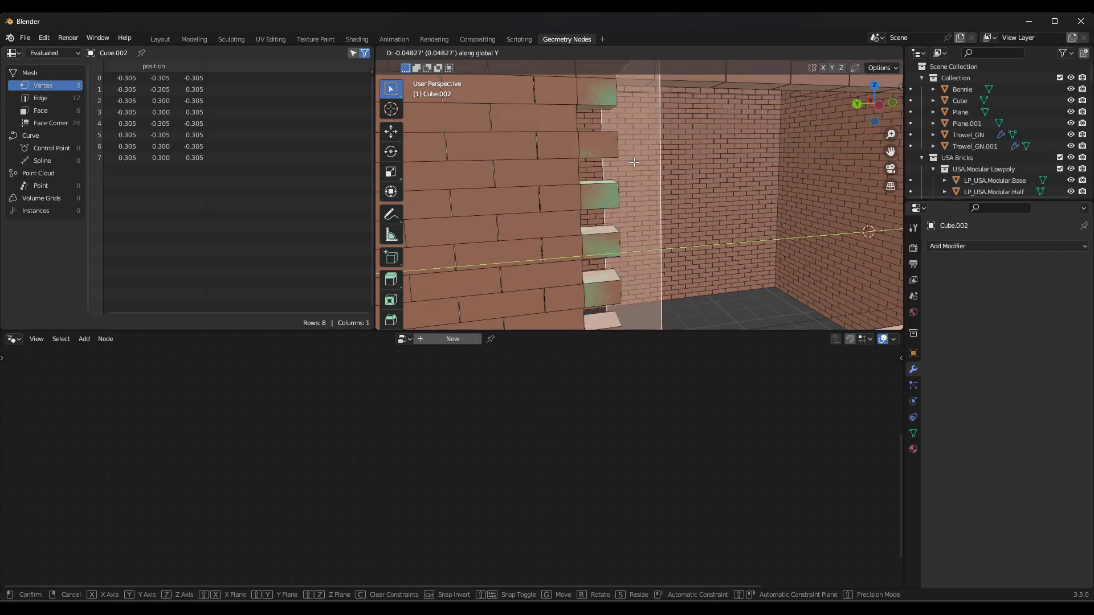
click(634, 162)
Step: Move the opposite side face of the boolean cube about 0.12' along Y
scroll(592, 129, down, 7)
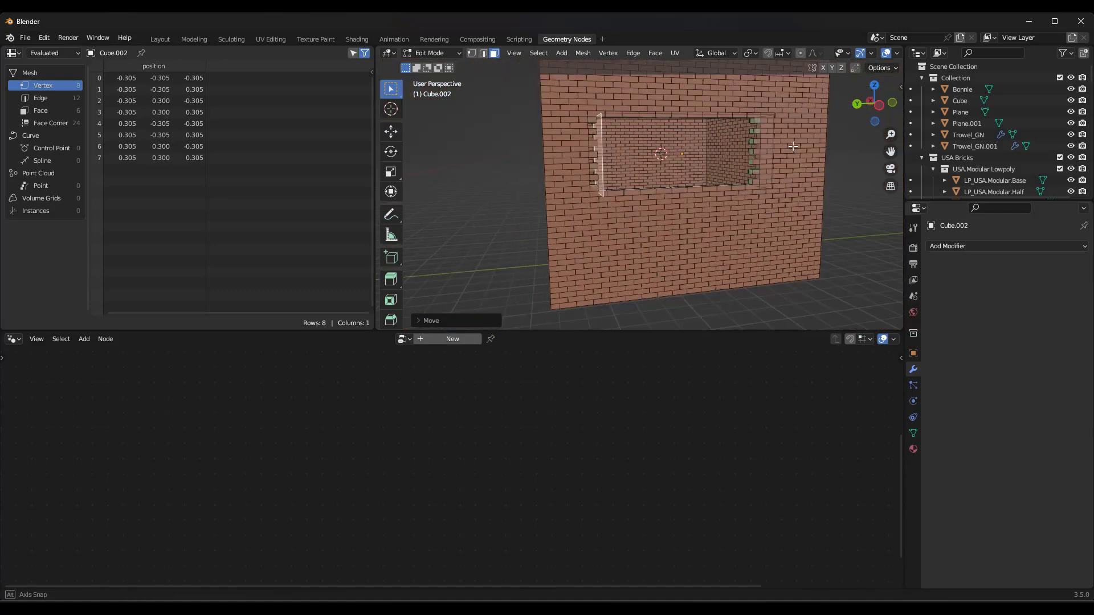
mouse_move(789, 146)
middle_down()
mouse_move(767, 154)
mouse_move(783, 153)
middle_up()
scroll(784, 153, up, 4)
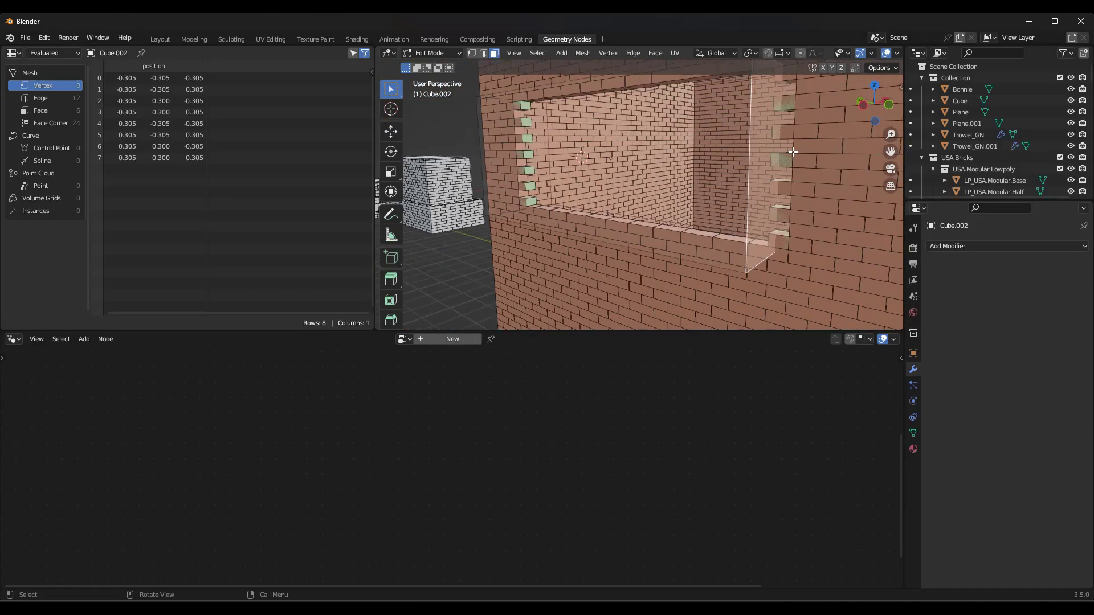
key(g)
key(x)
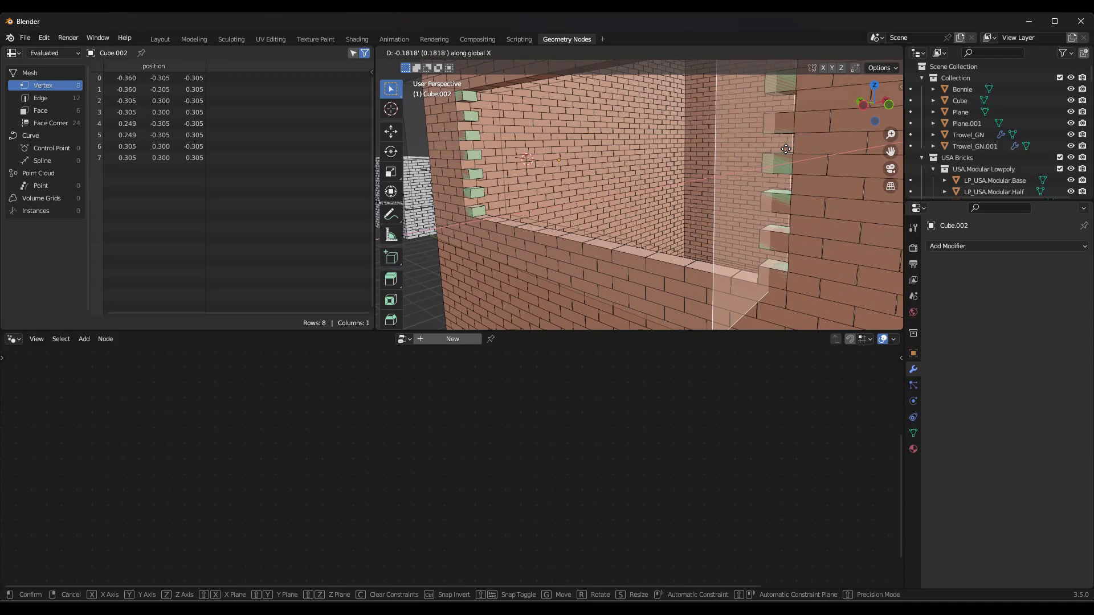
key(y)
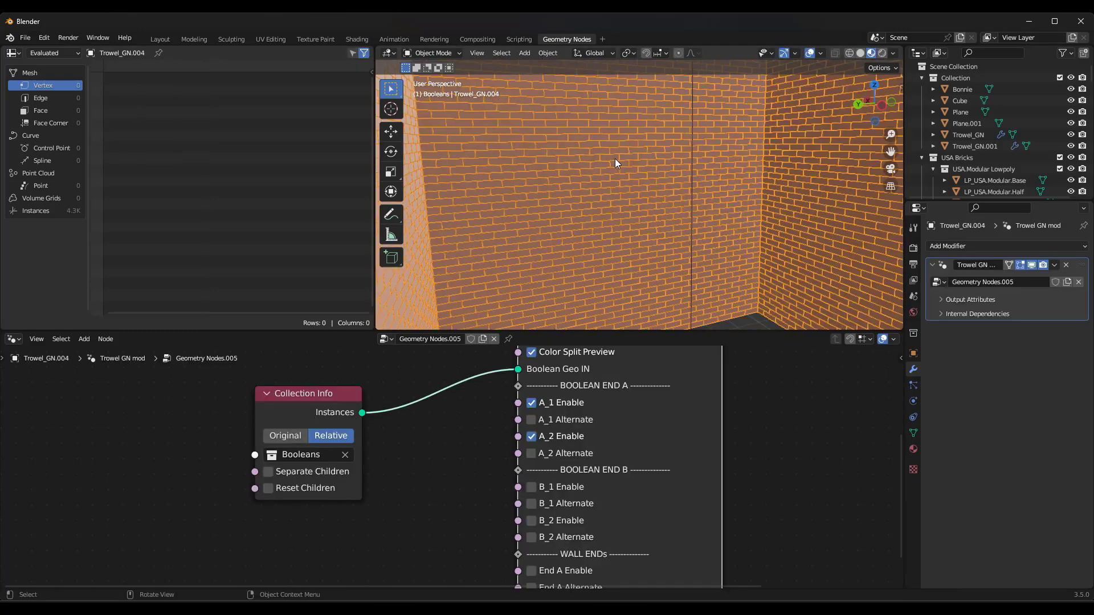
Step: Enable A_1 Alternate and A_2 Alternate under Boolean End A for the brick wall
scroll(614, 159, down, 2)
shift+middle_drag(615, 148, 614, 157)
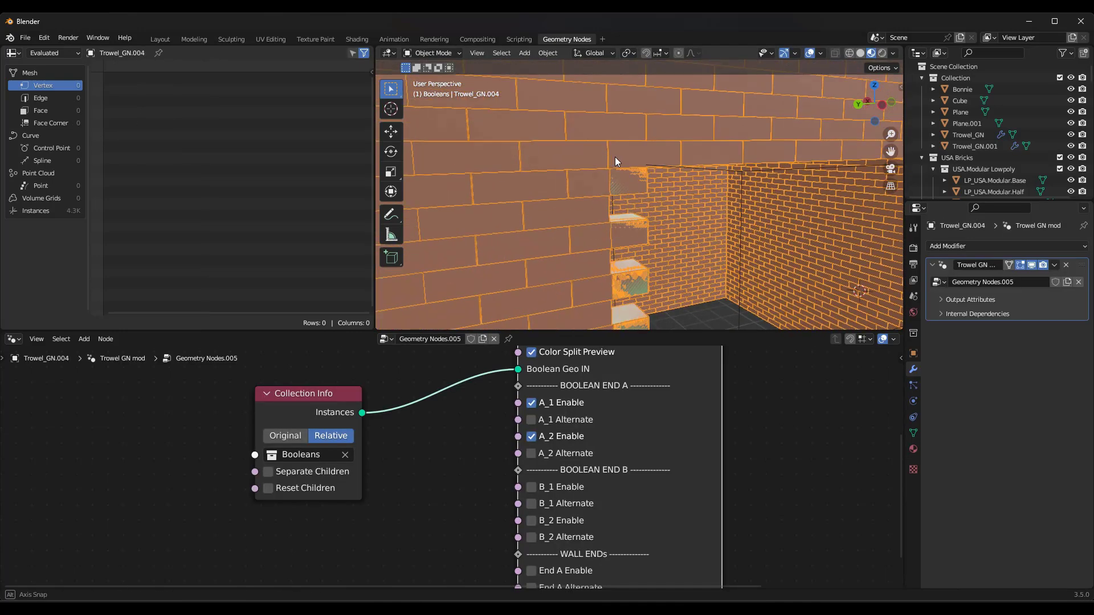
scroll(598, 168, down, 3)
scroll(596, 170, up, 2)
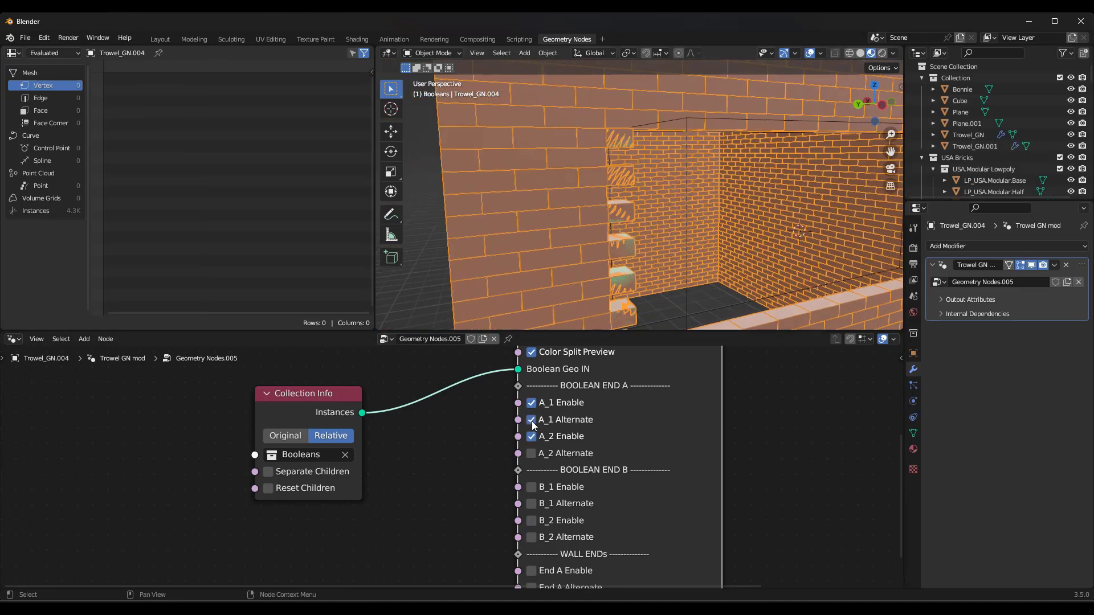
click(531, 454)
Step: Examine the alternate end bricks on both sides of the opening and the wall as a whole
scroll(532, 152, down, 2)
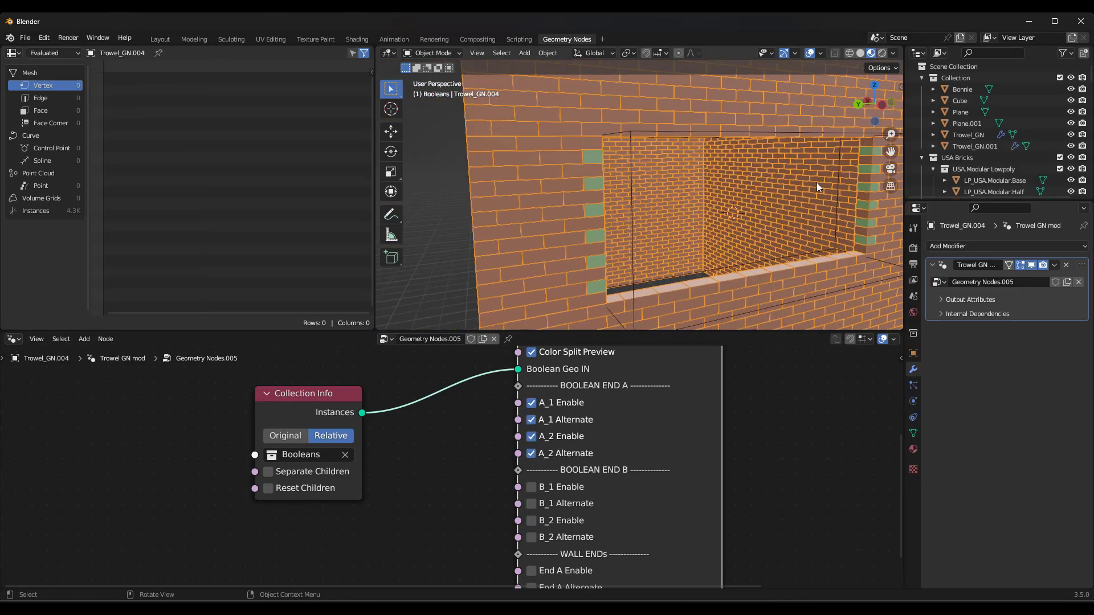
scroll(835, 180, up, 3)
shift+middle_drag(835, 180, 620, 171)
scroll(620, 171, down, 3)
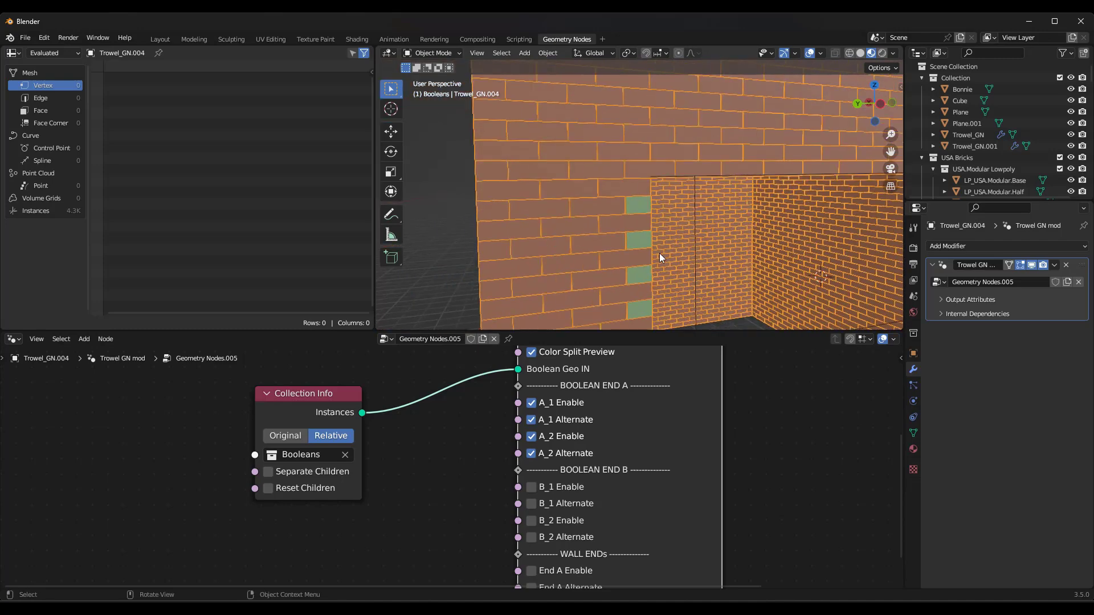
scroll(659, 253, up, 4)
scroll(592, 185, down, 4)
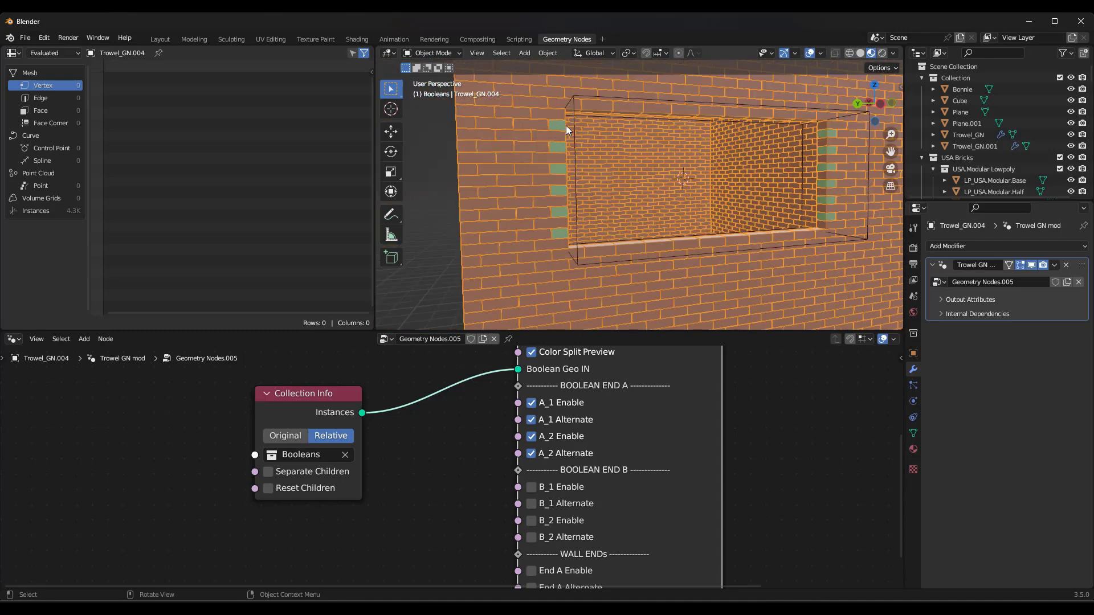
scroll(790, 191, down, 2)
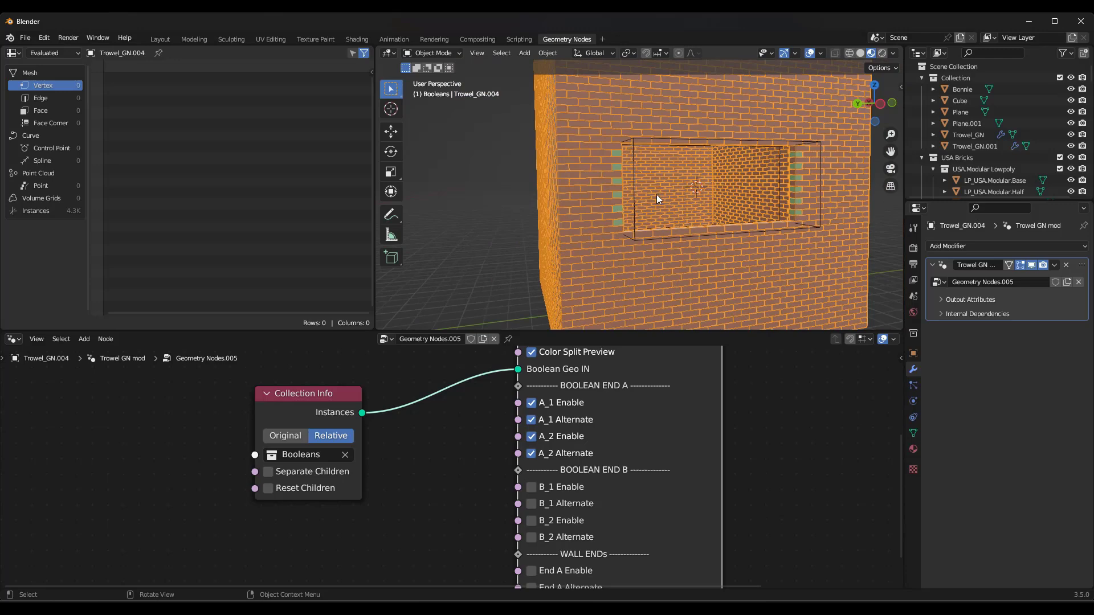
scroll(653, 197, down, 3)
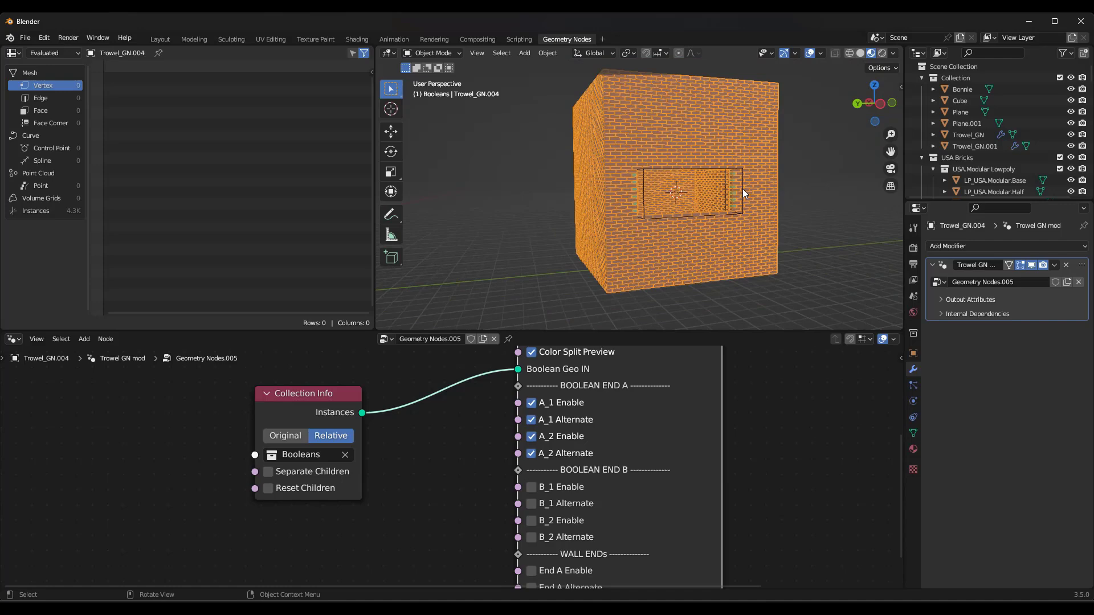
Step: Move the boolean cube up along Z to the wall's upper part, and about -0.6' along Y
click(742, 170)
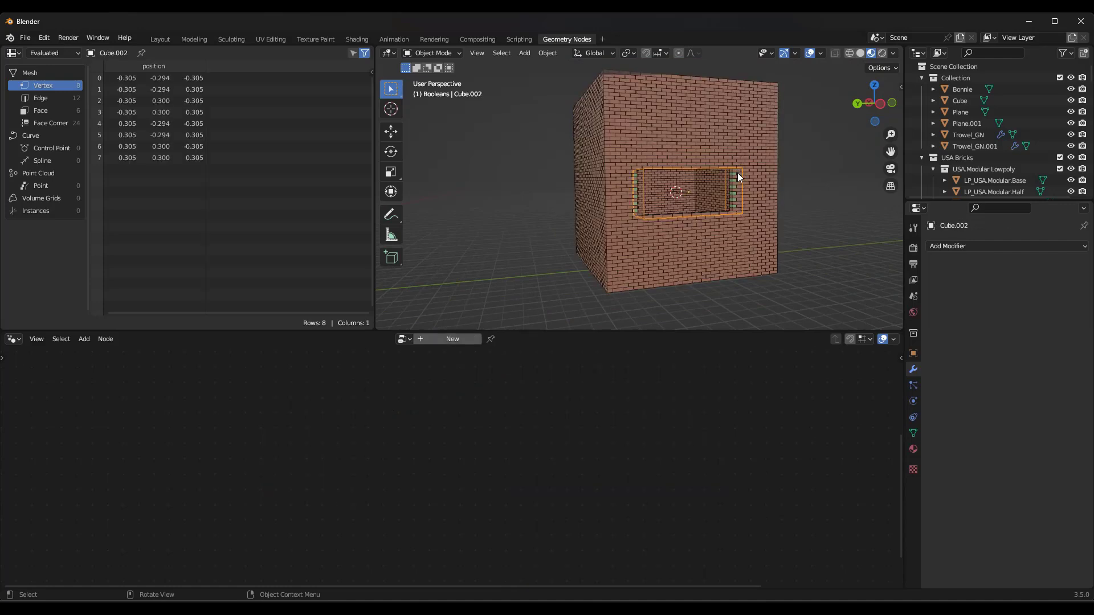
key(g)
key(z)
click(732, 118)
key(g)
key(y)
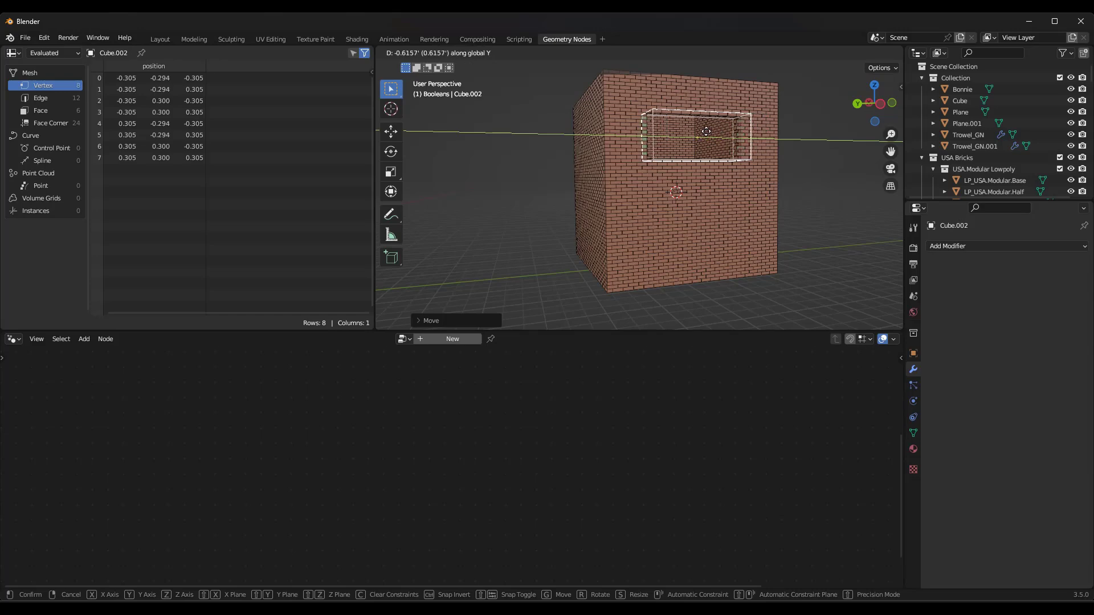
click(701, 148)
Step: Duplicate the boolean cube about 3.6' down along Z to cut a second opening below the first
scroll(705, 132, up, 3)
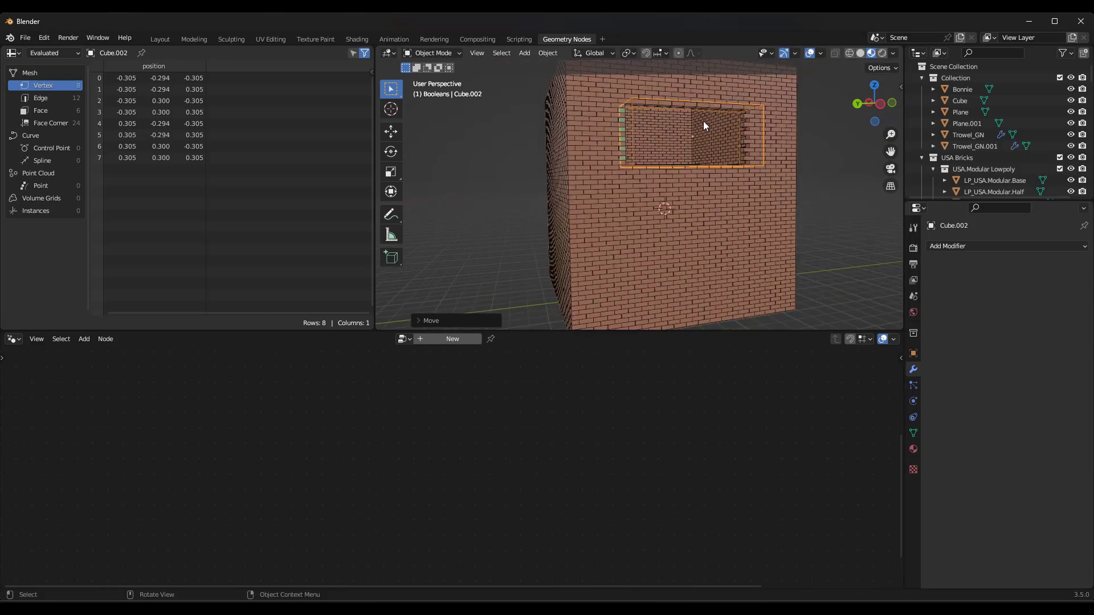
key(shift+d)
key(z)
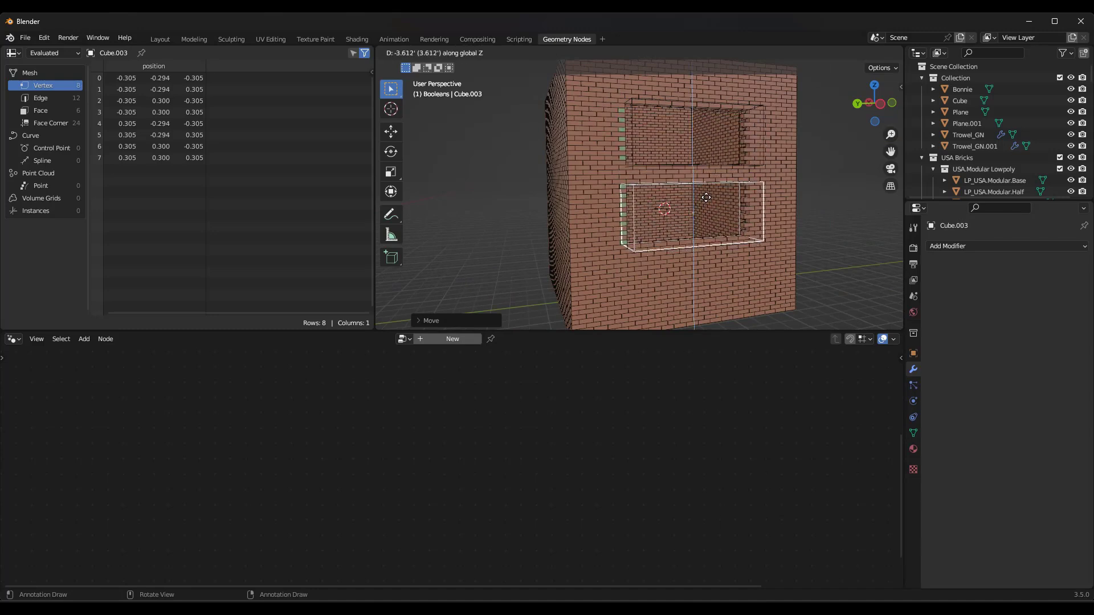
click(708, 182)
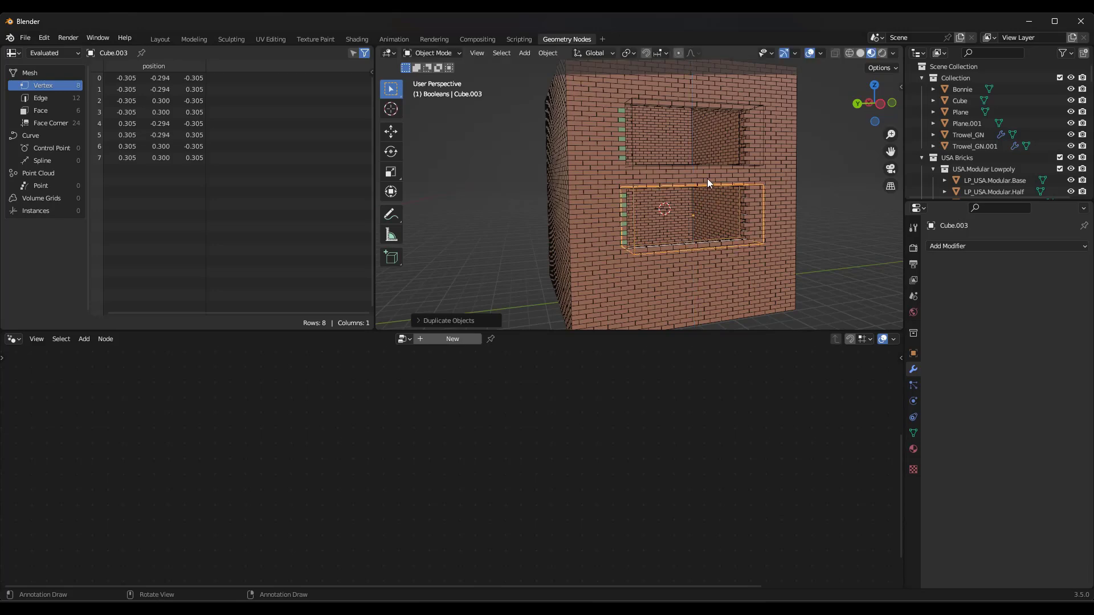
Step: Duplicate the middle boolean cube down along Z to cut a third opening at the wall's base
scroll(692, 209, down, 3)
scroll(723, 147, up, 2)
key(shift+d)
key(z)
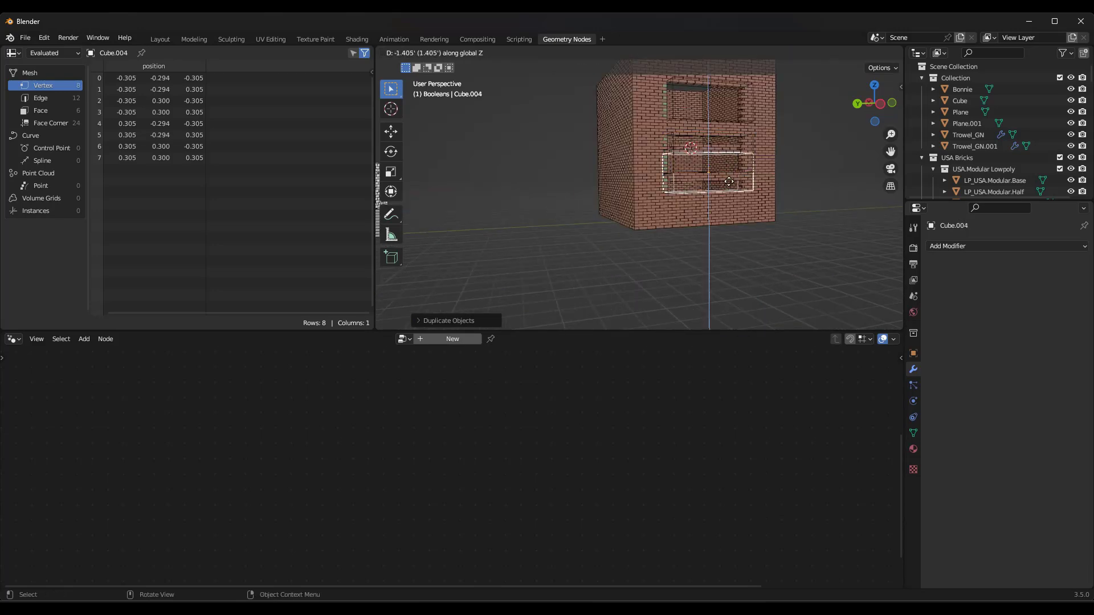
click(733, 199)
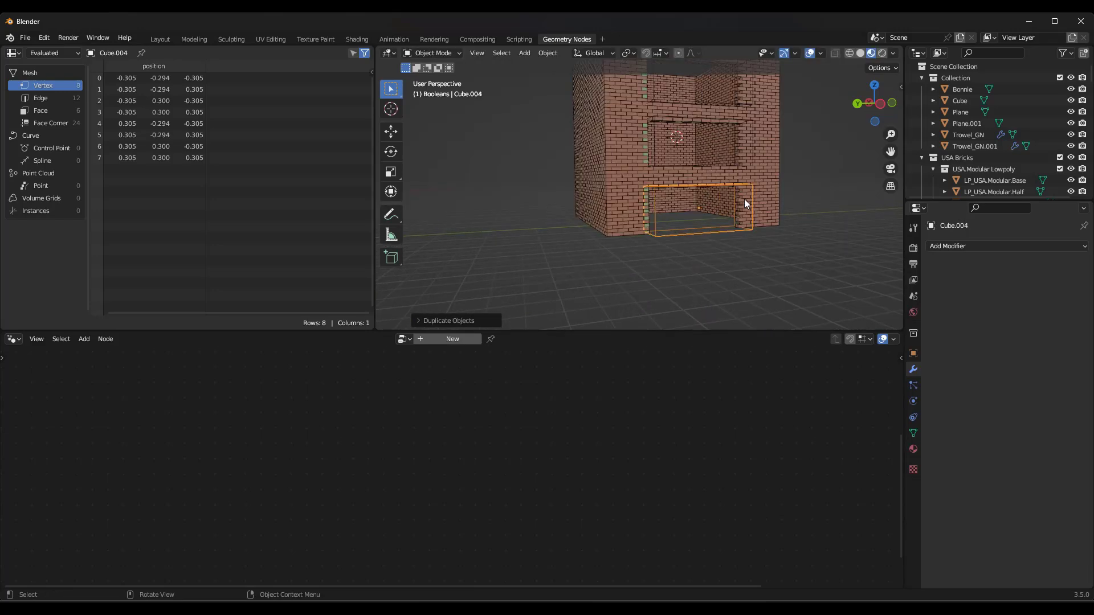
Step: Adjust the side face of the lowest boolean cube so the end bricks fill the opening's edge
middle_drag(744, 200, 733, 197)
scroll(733, 197, up, 3)
click(733, 197)
click(740, 202)
key(Tab)
Step: Move the side face of the middle boolean cube slightly along Y to fill its edge with end bricks, and leave mesh editing
key(Tab)
click(736, 124)
scroll(735, 121, up, 2)
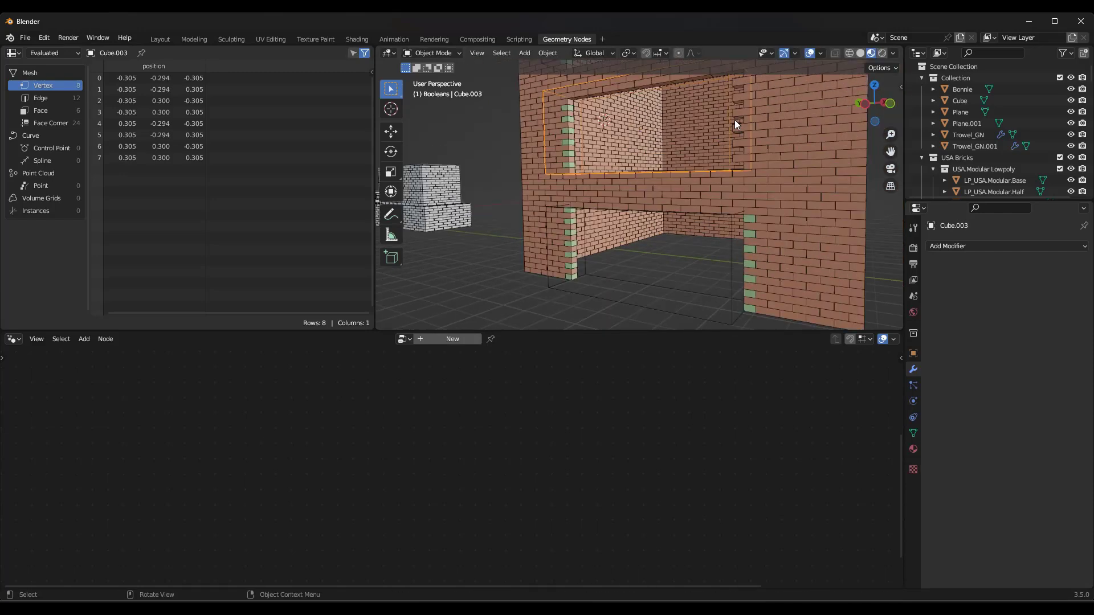
key(Tab)
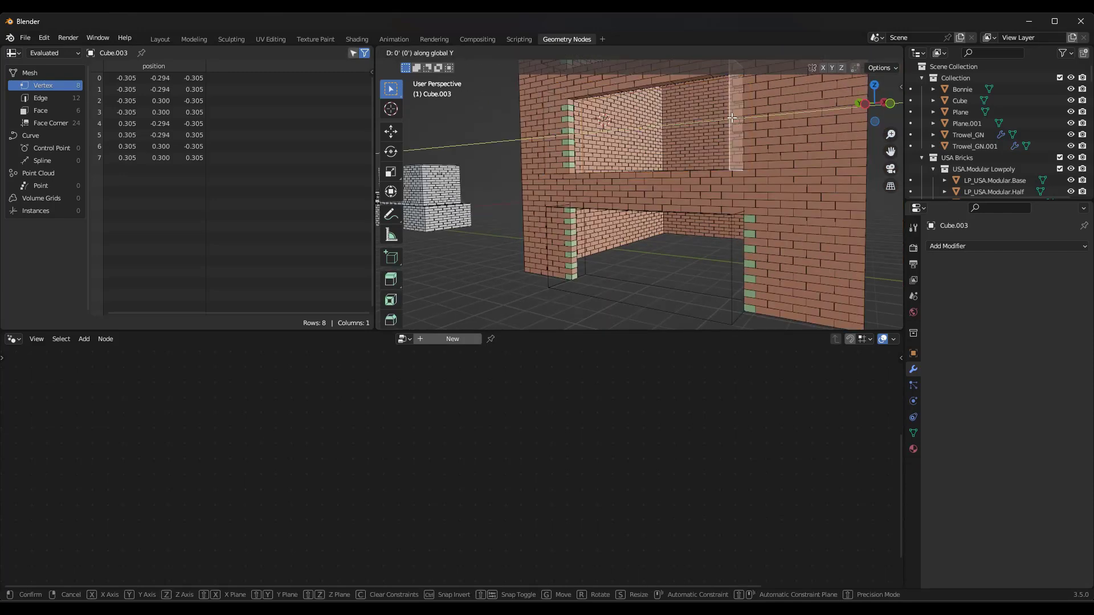
key(g)
click(731, 118)
scroll(711, 132, down, 4)
scroll(710, 131, up, 3)
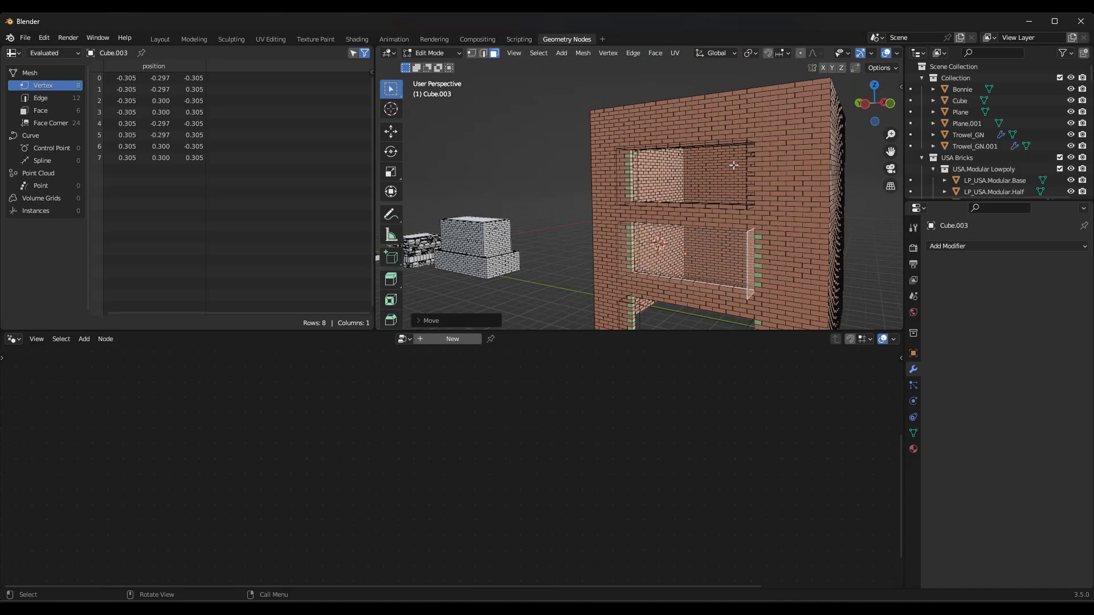
click(744, 164)
middle_drag(744, 164, 798, 119)
scroll(764, 131, down, 2)
key(Tab)
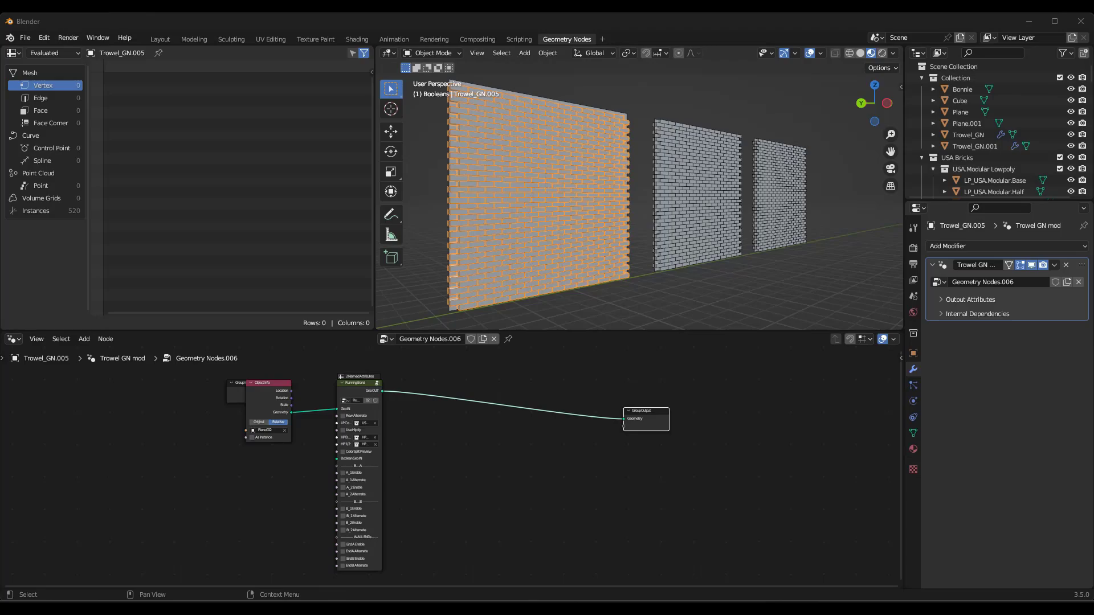
drag(626, 23, 485, 14)
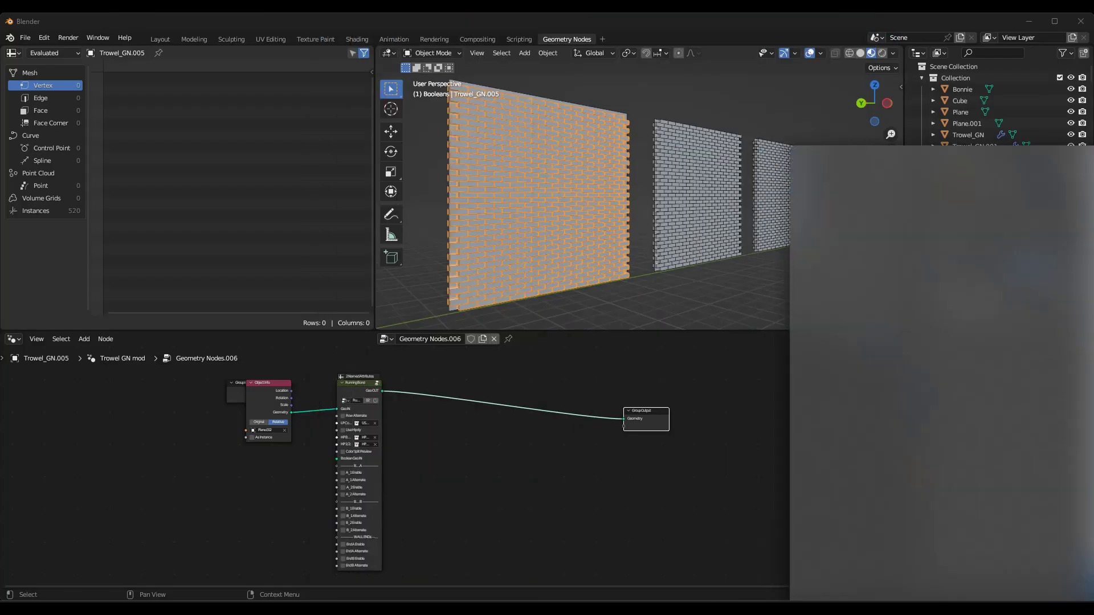
key(alt+Tab)
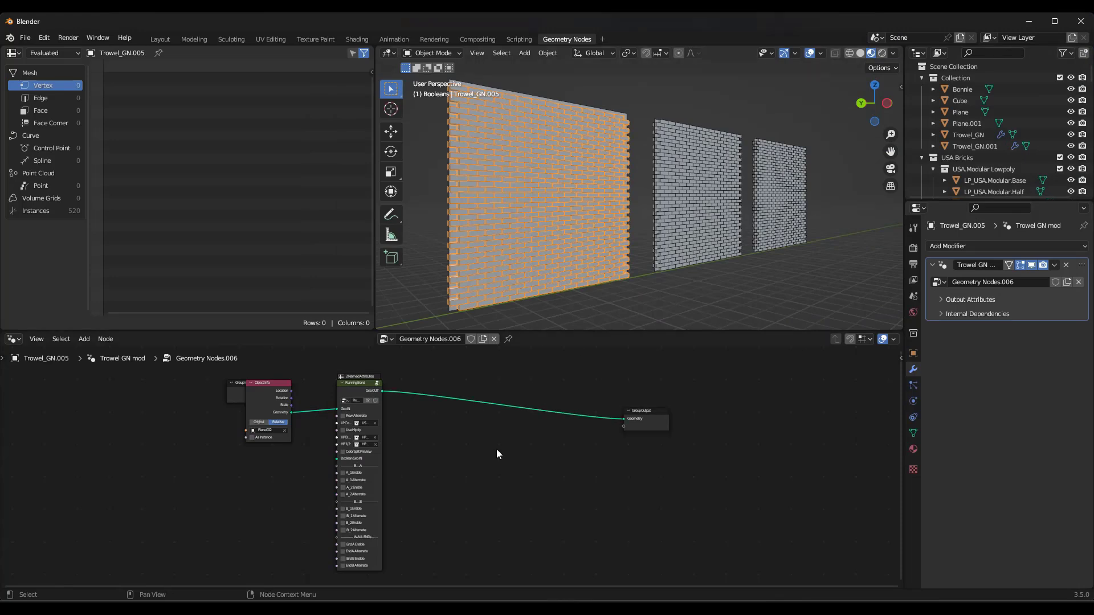
Step: Insert a Trowel Noise Mask node between the Running Bond and Group Output nodes of the nearest brick wall
scroll(495, 450, up, 2)
scroll(522, 445, down, 1)
key(shift+a)
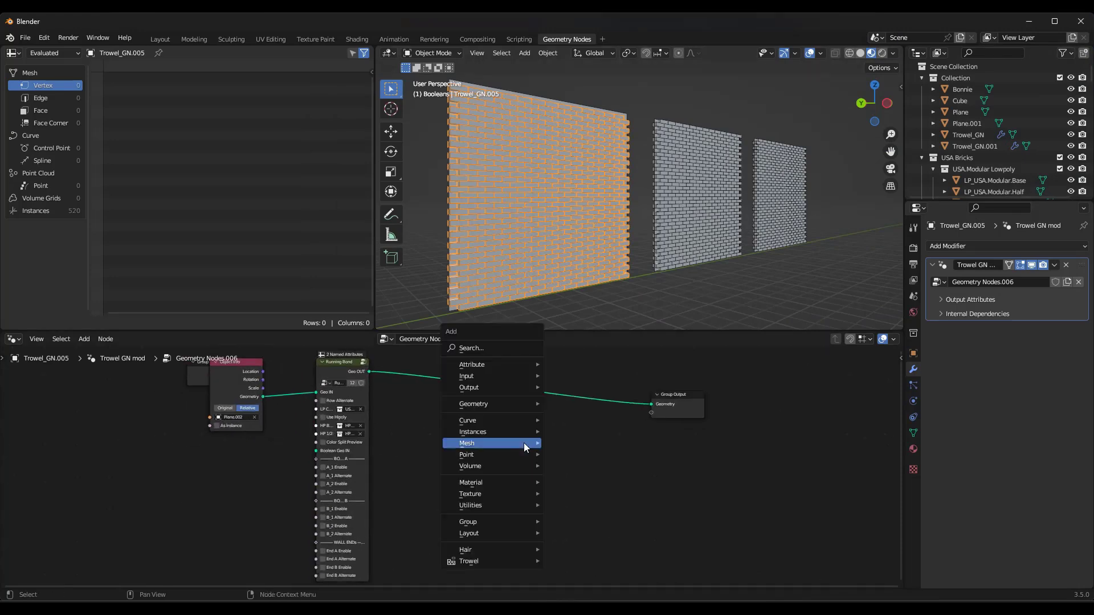
mouse_move(524, 442)
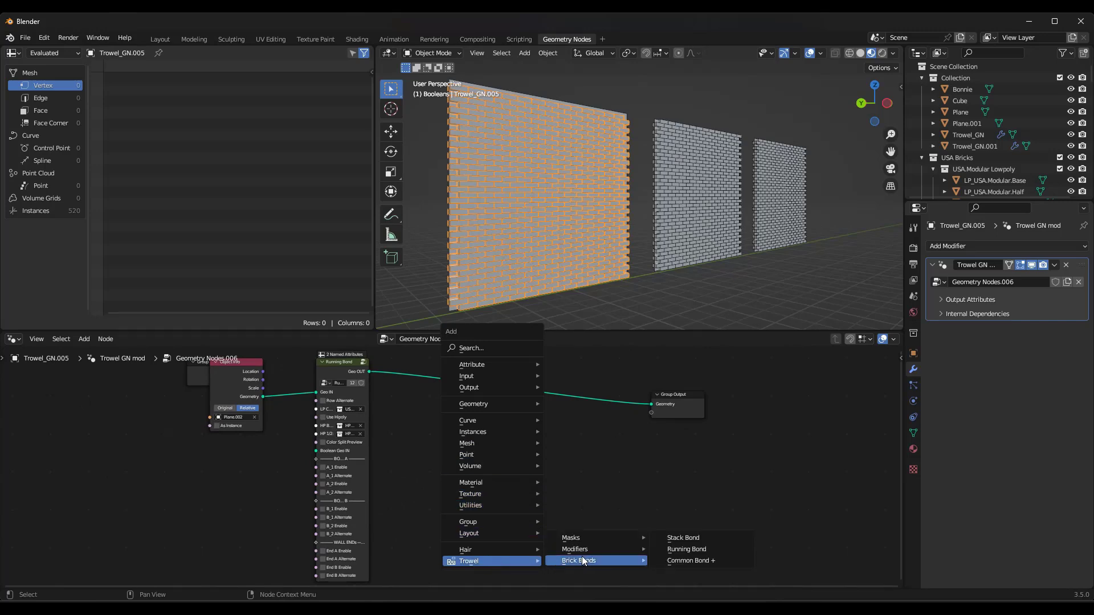
mouse_move(583, 539)
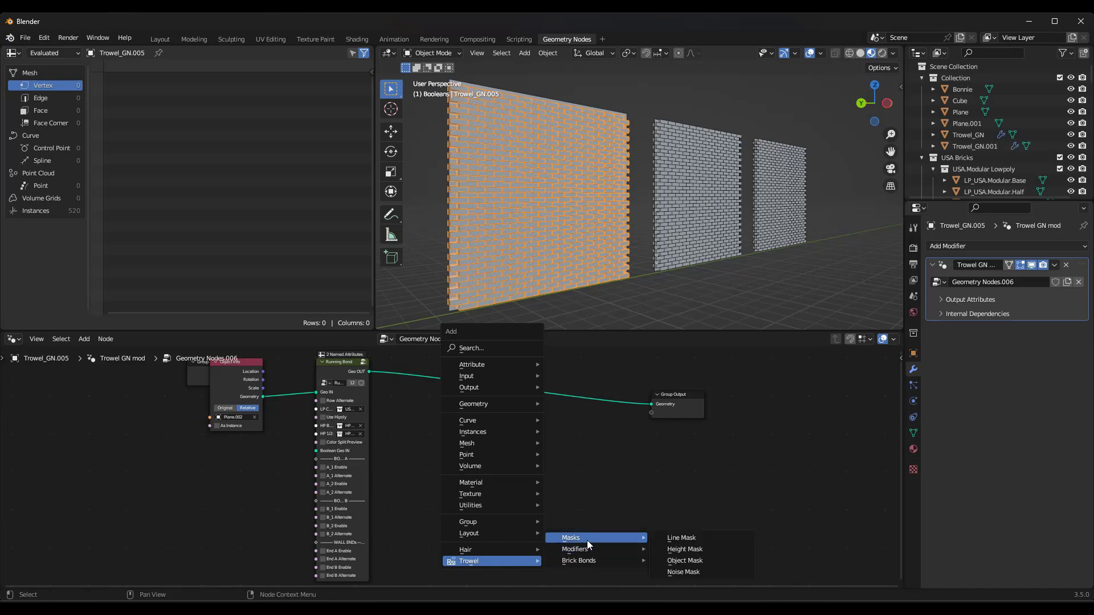
click(693, 572)
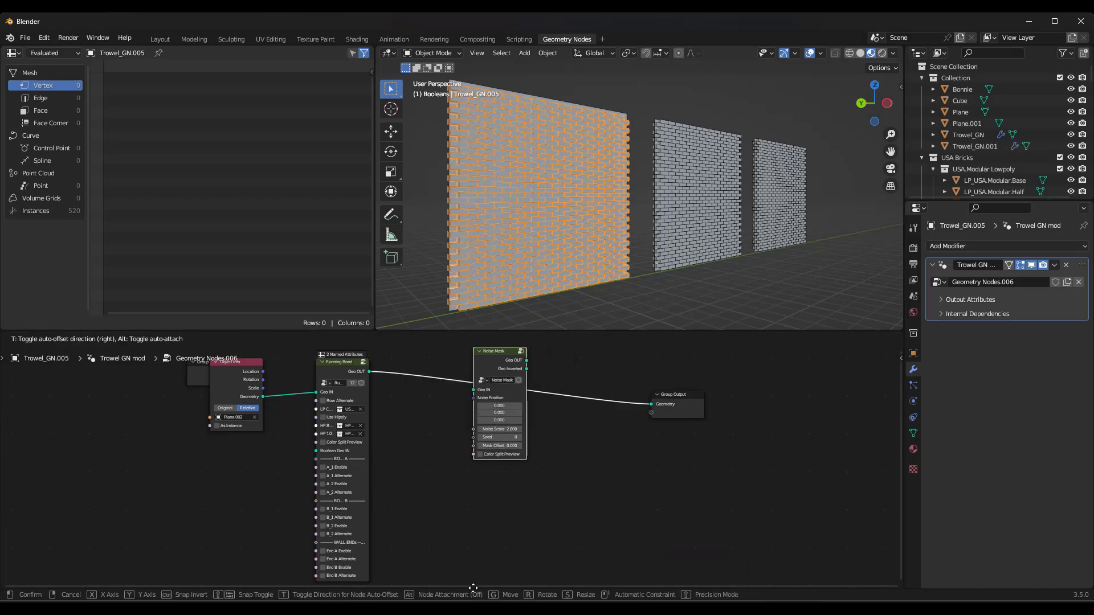
click(479, 349)
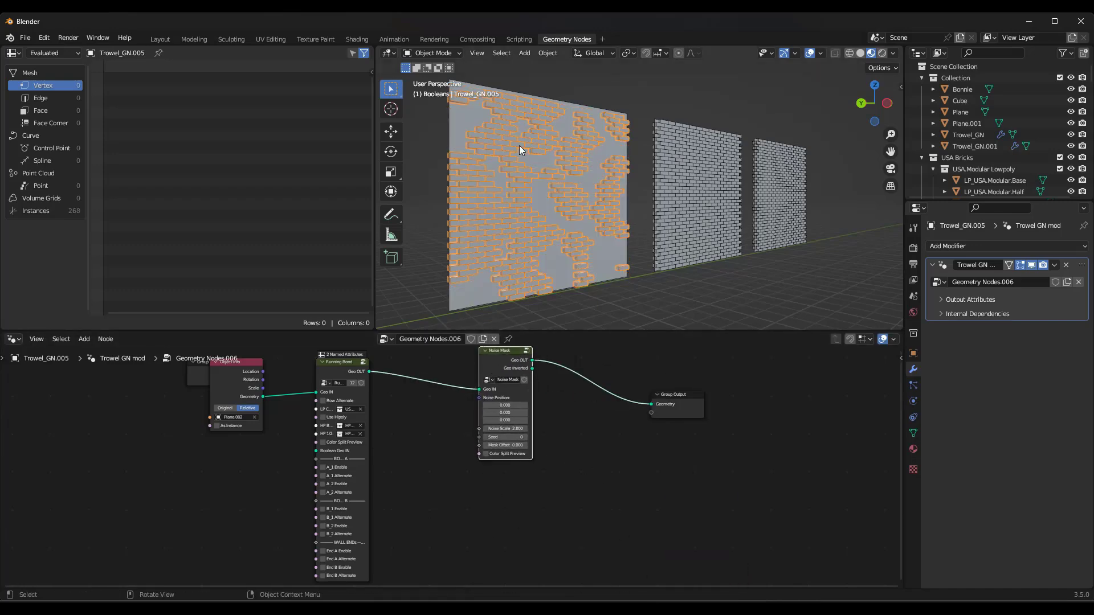
Step: Set the Noise Mask's X noise position to 0.900 to shift the brick pattern
scroll(547, 154, up, 1)
scroll(602, 172, down, 1)
scroll(500, 403, up, 5)
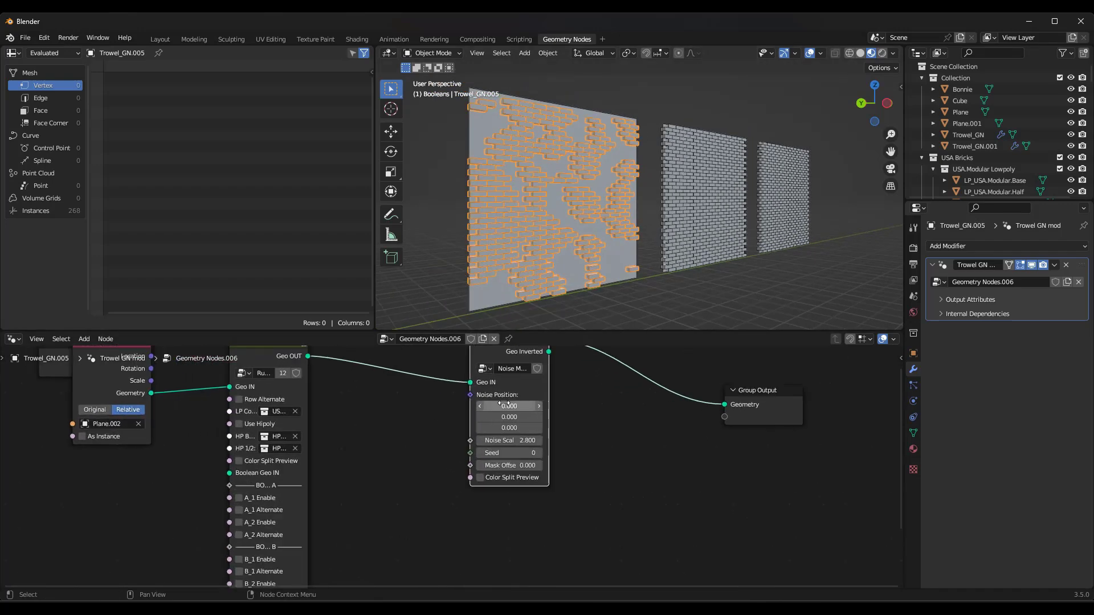
scroll(504, 404, up, 1)
drag(503, 406, 546, 406)
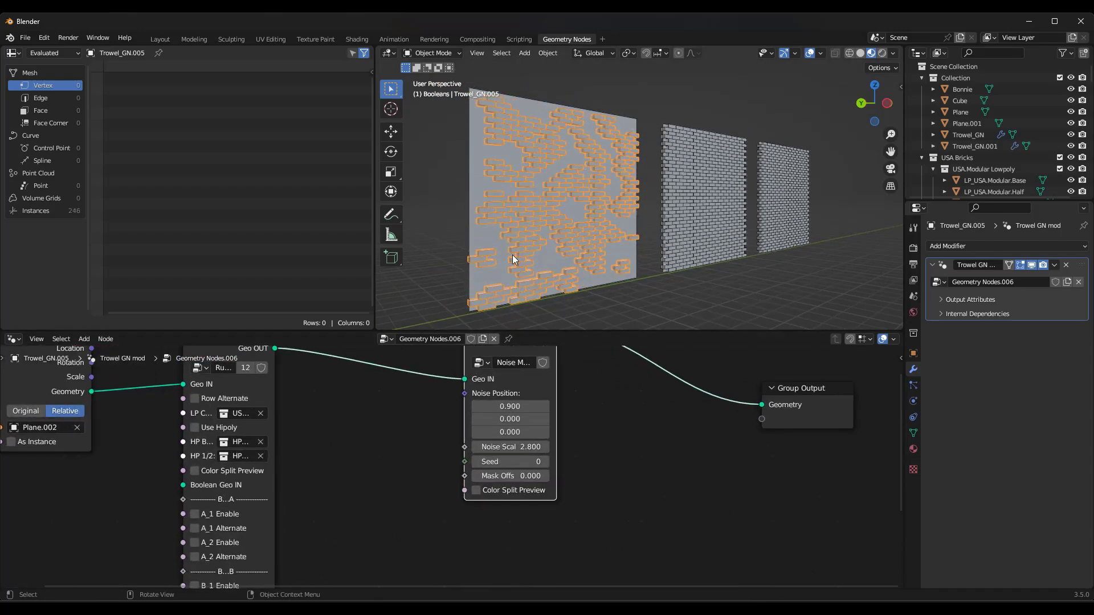
scroll(559, 219, up, 2)
scroll(551, 221, down, 3)
shift+middle_drag(552, 220, 518, 195)
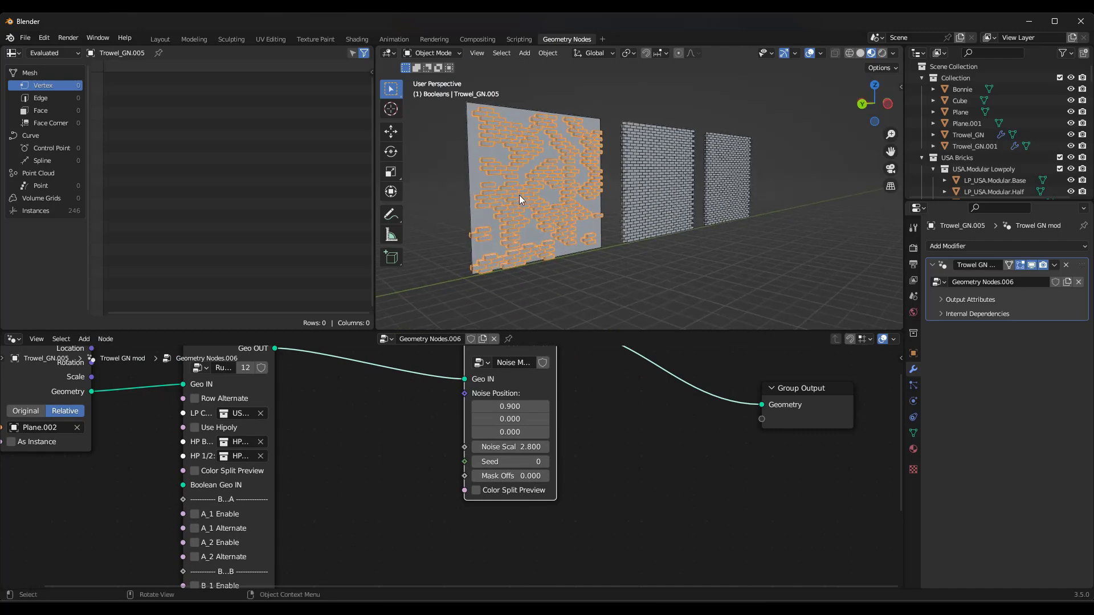
Step: Extrude the nearest wall plane's edges to about -0.744 in local Z to form a box, and leave mesh editing
click(477, 173)
scroll(482, 176, down, 1)
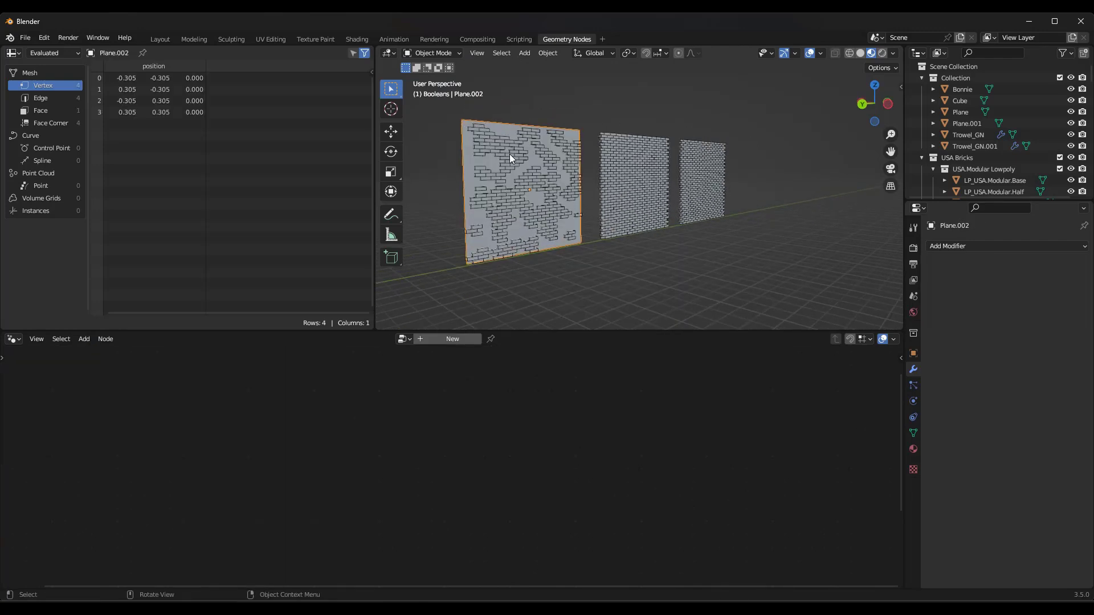
key(Tab)
click(465, 169)
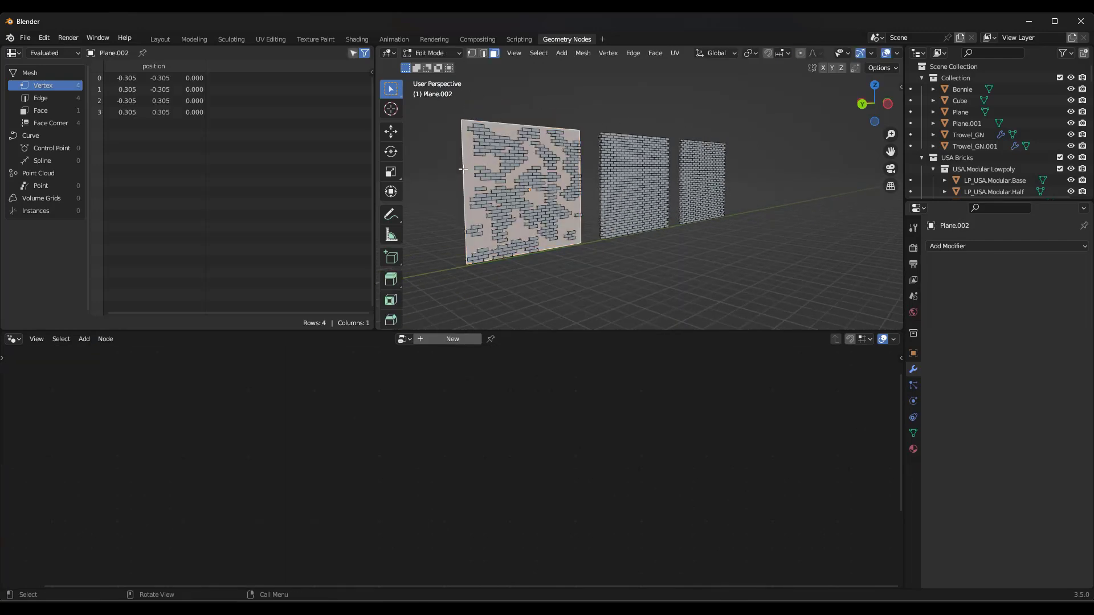
key(2)
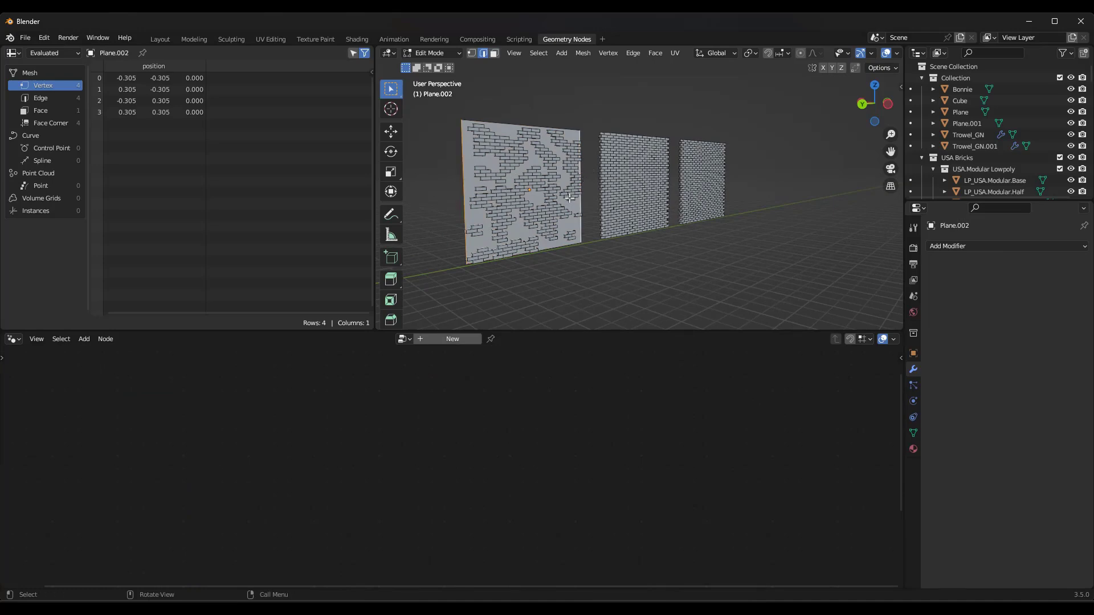
key(e)
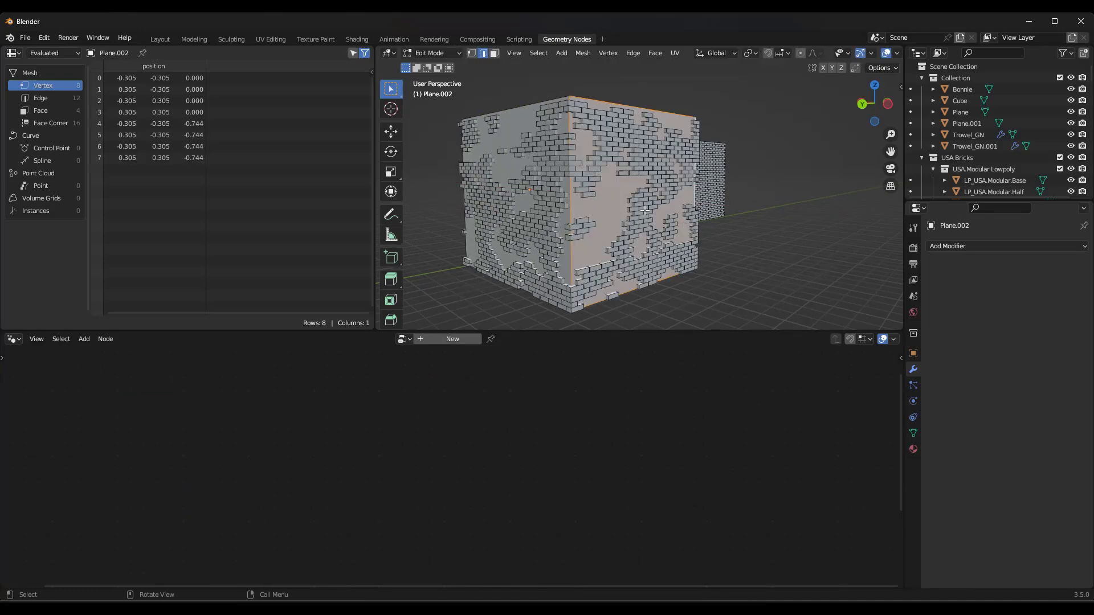
click(626, 194)
middle_drag(626, 194, 594, 189)
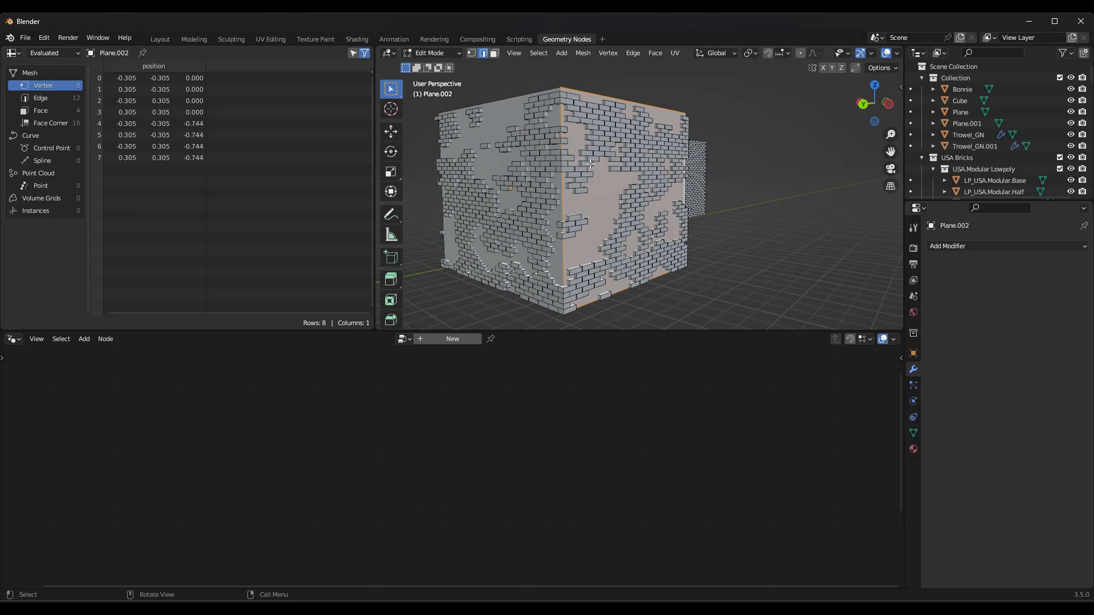
key(Tab)
Step: On the box's brick object, set the Noise Mask's X noise position to 1.300, noise scale to 1.100 and mask offset to 0.400
click(602, 152)
scroll(513, 455, up, 1)
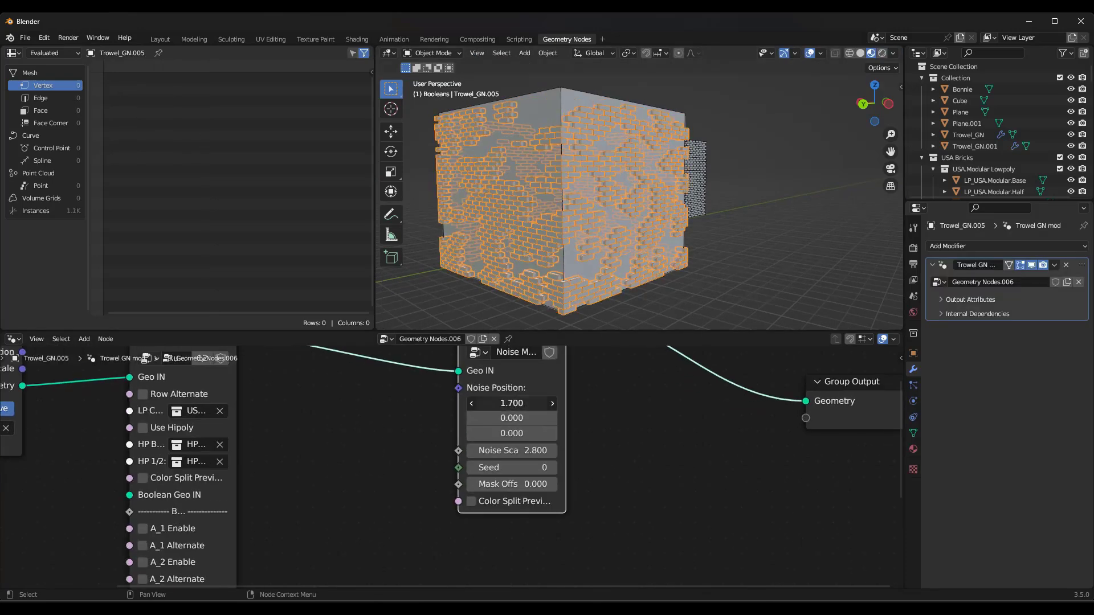
drag(515, 404, 493, 403)
drag(524, 454, 415, 450)
drag(511, 484, 534, 483)
ctrl+middle_drag(534, 225, 539, 198)
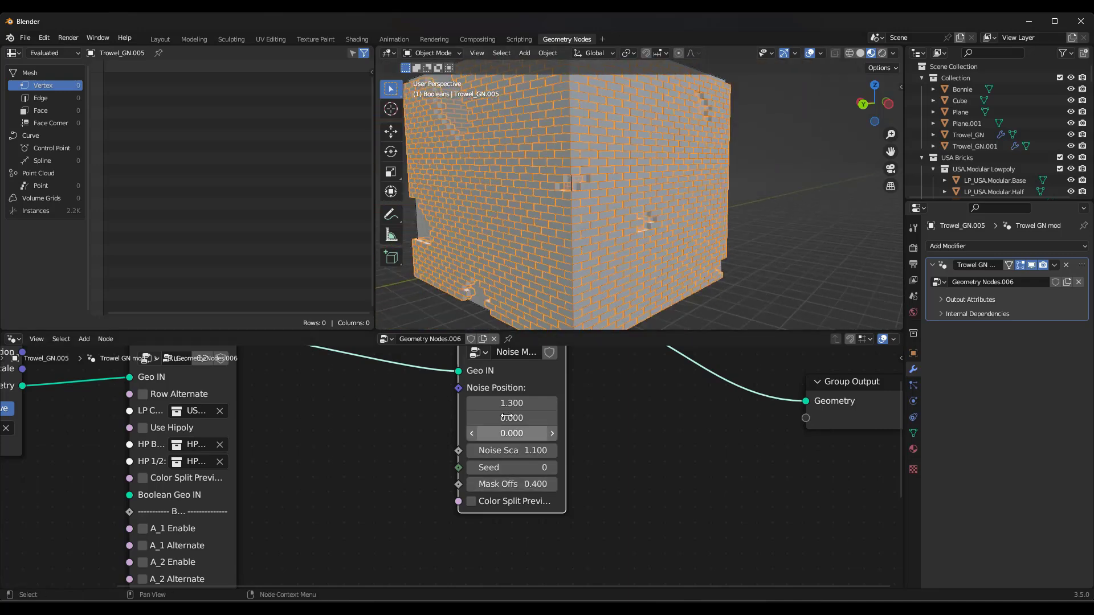
Step: Set the Noise Mask's Y and Z noise positions to 1.000 and 1.200, and its noise scale to 1.300
drag(512, 418, 564, 431)
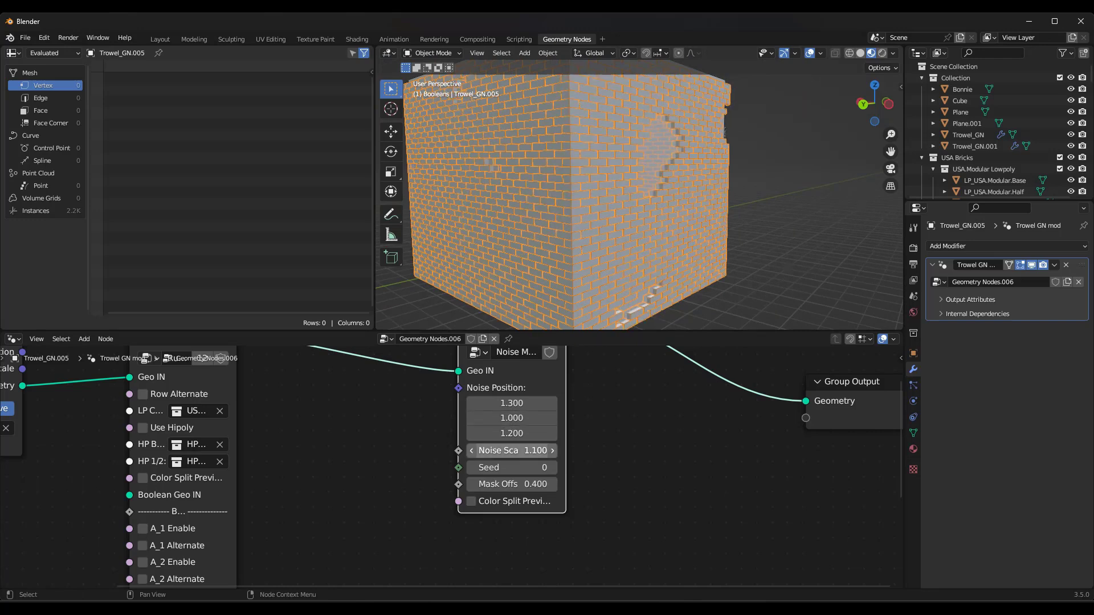
drag(503, 450, 535, 450)
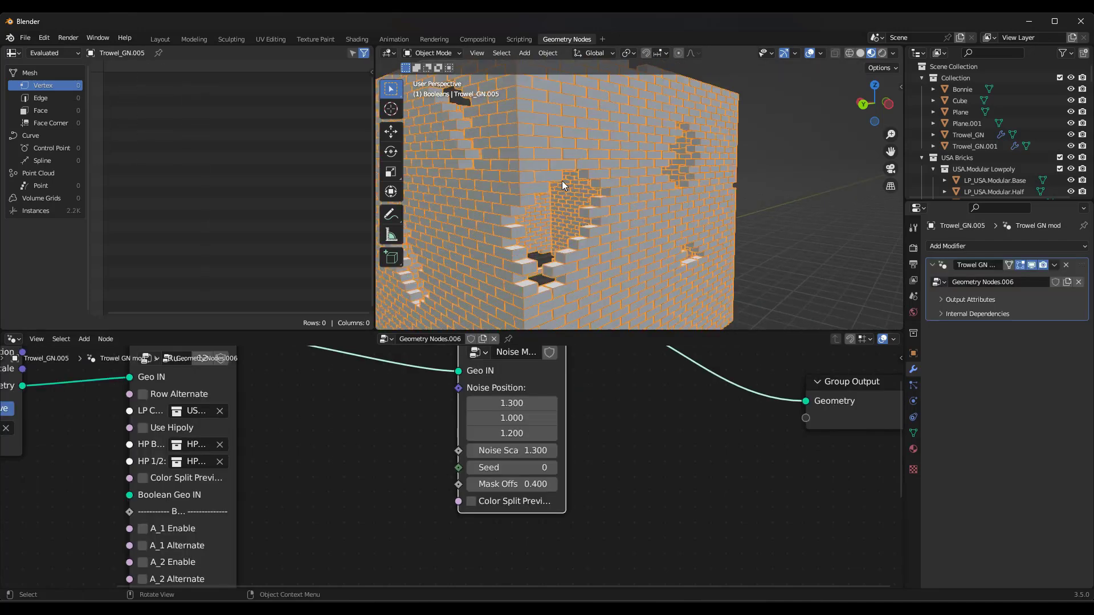
middle_drag(567, 196, 573, 190)
scroll(573, 190, down, 4)
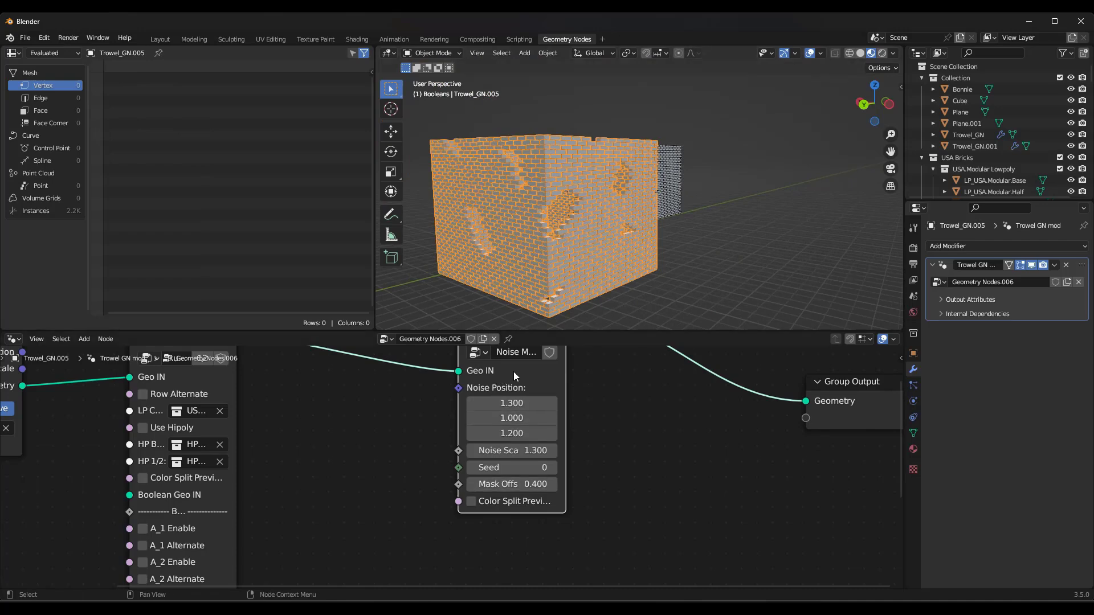
Step: Insert a Trowel Height Mask node between the Noise Mask and Group Output nodes
drag(514, 371, 457, 390)
scroll(568, 449, down, 3)
key(shift+a)
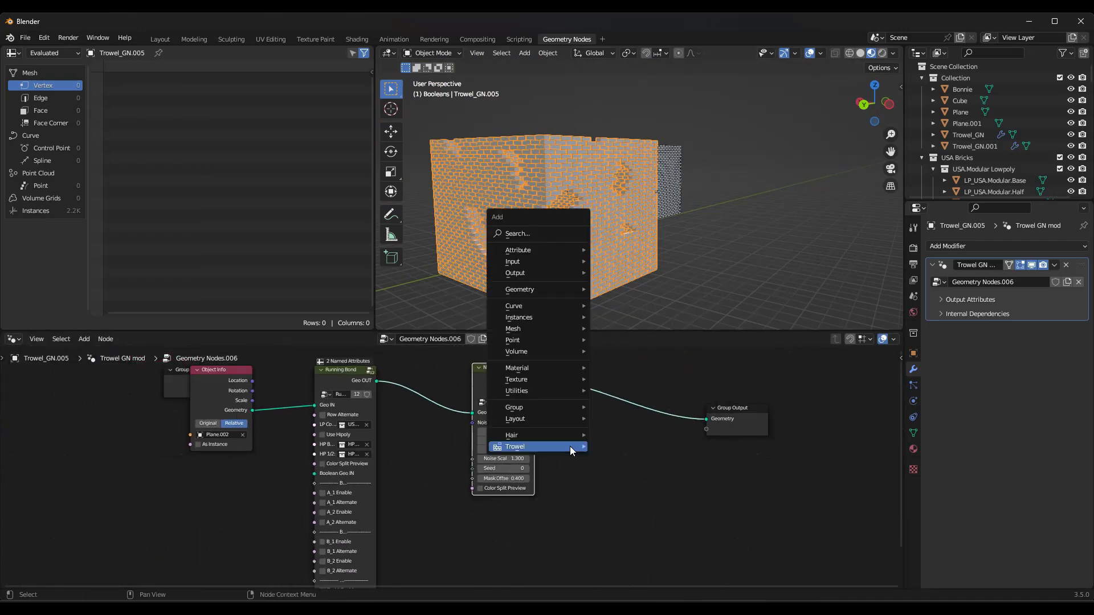
mouse_move(554, 447)
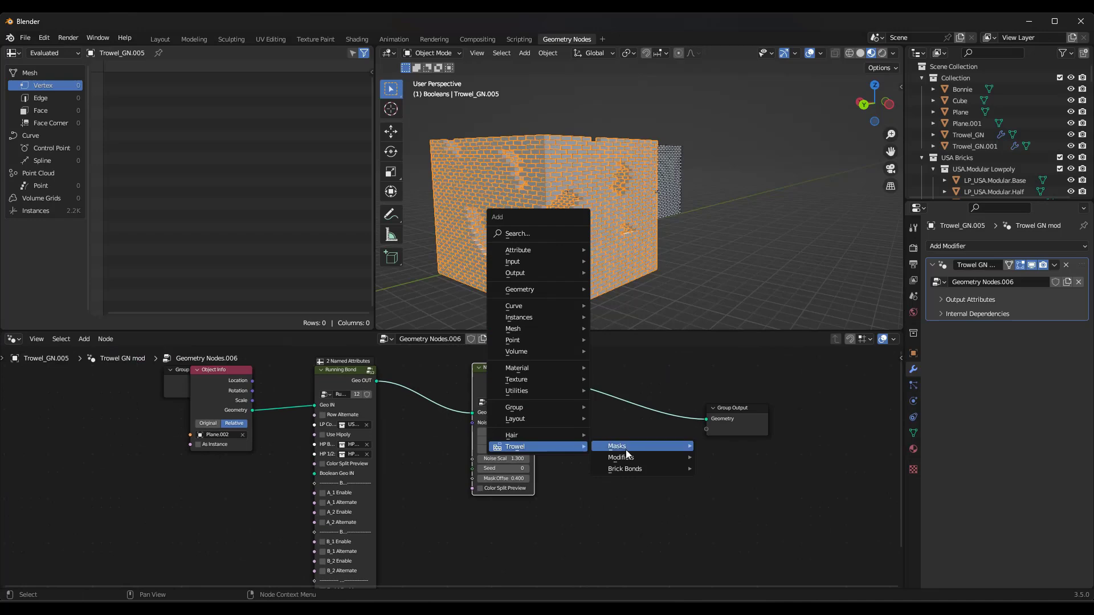
mouse_move(625, 450)
click(708, 456)
click(663, 420)
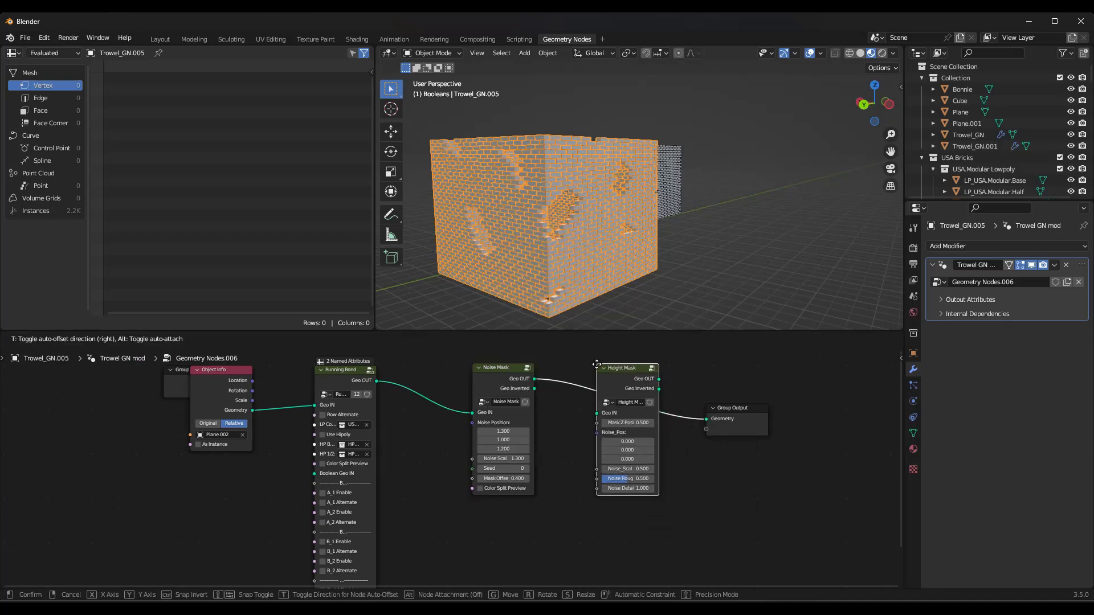
Step: Set the Height Mask's Z position to -1.600, X noise position to 1.700, noise scale to 2.100, roughness to 0.583 and detail to 0.500
scroll(661, 456, up, 3)
middle_drag(510, 209, 603, 203)
scroll(603, 202, up, 2)
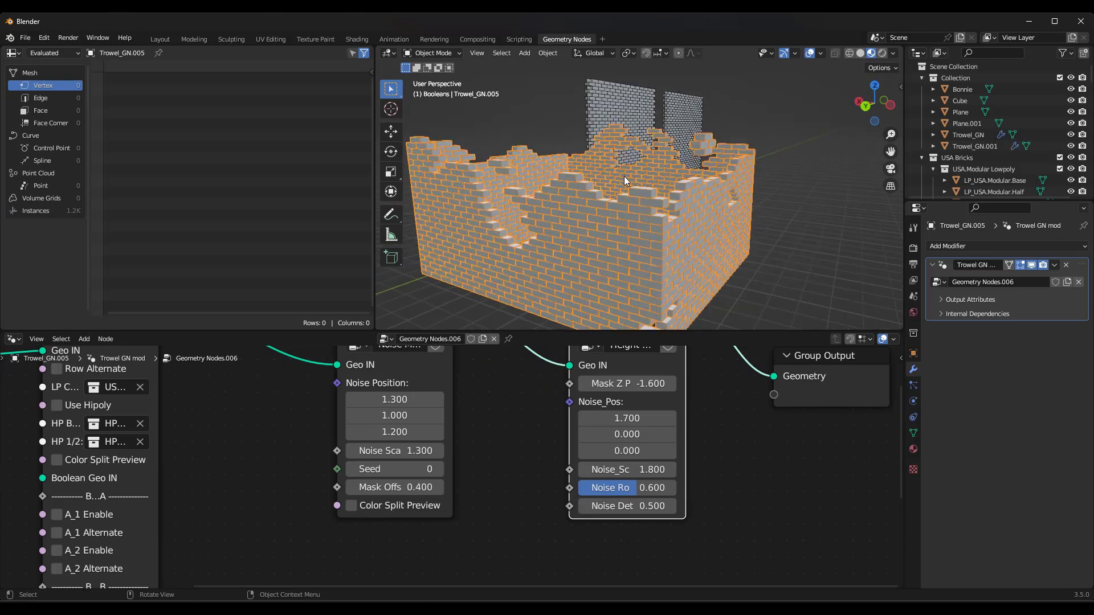
mouse_move(640, 471)
mouse_down()
mouse_move(687, 471)
mouse_move(637, 472)
mouse_move(637, 488)
mouse_up()
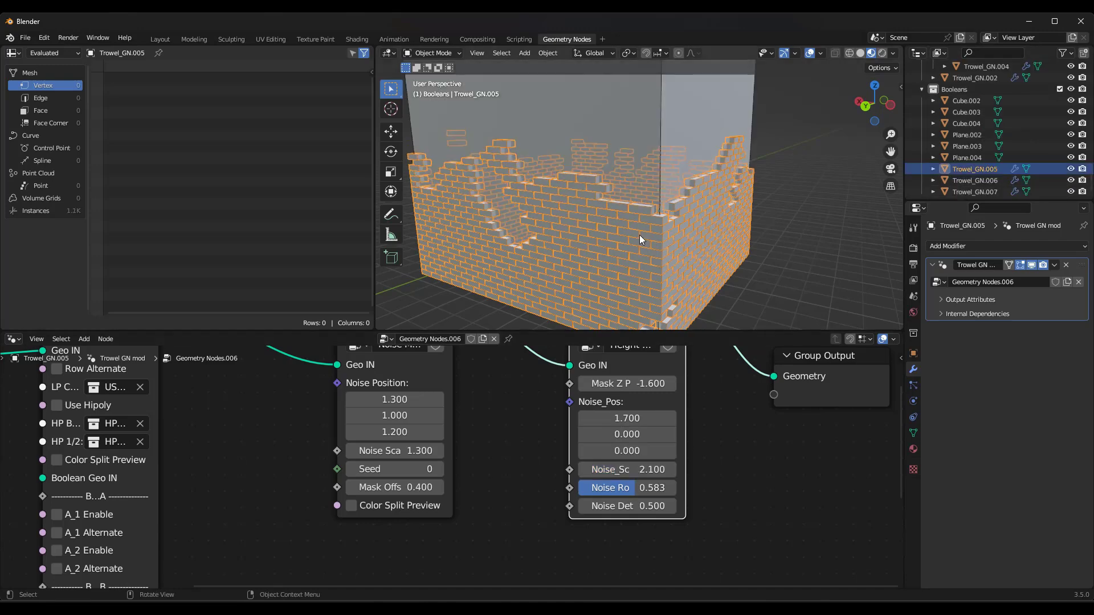
scroll(637, 234, down, 2)
middle_drag(665, 218, 649, 214)
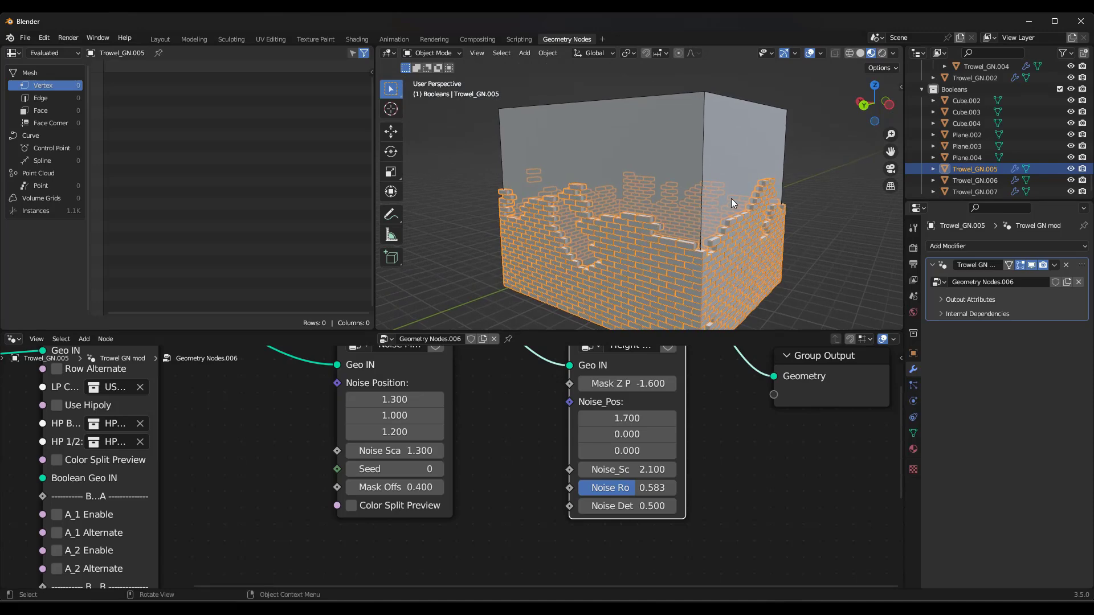
middle_drag(565, 173, 644, 177)
middle_drag(669, 164, 580, 176)
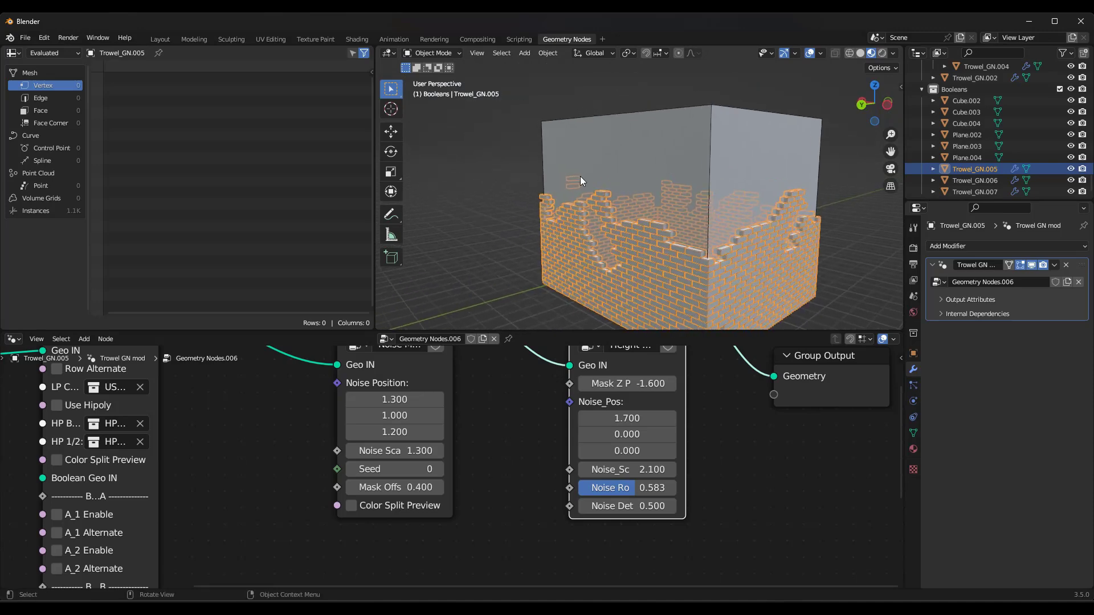
Step: Insert a Trowel Random Rotation modifier node between the Running Bond and Group Output nodes of the second brick box
scroll(655, 397, down, 4)
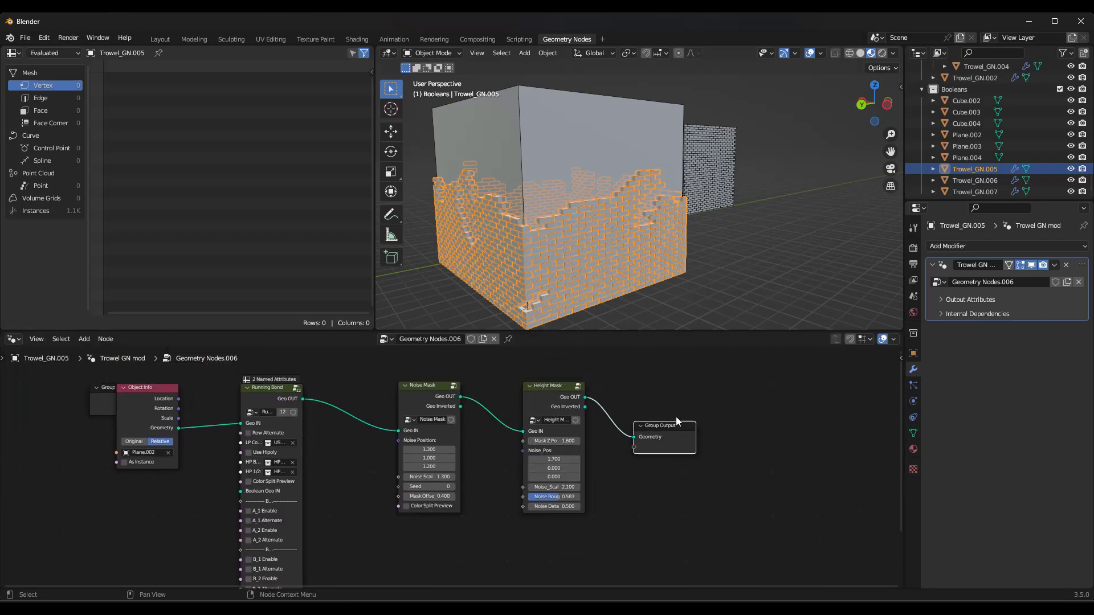
key(h)
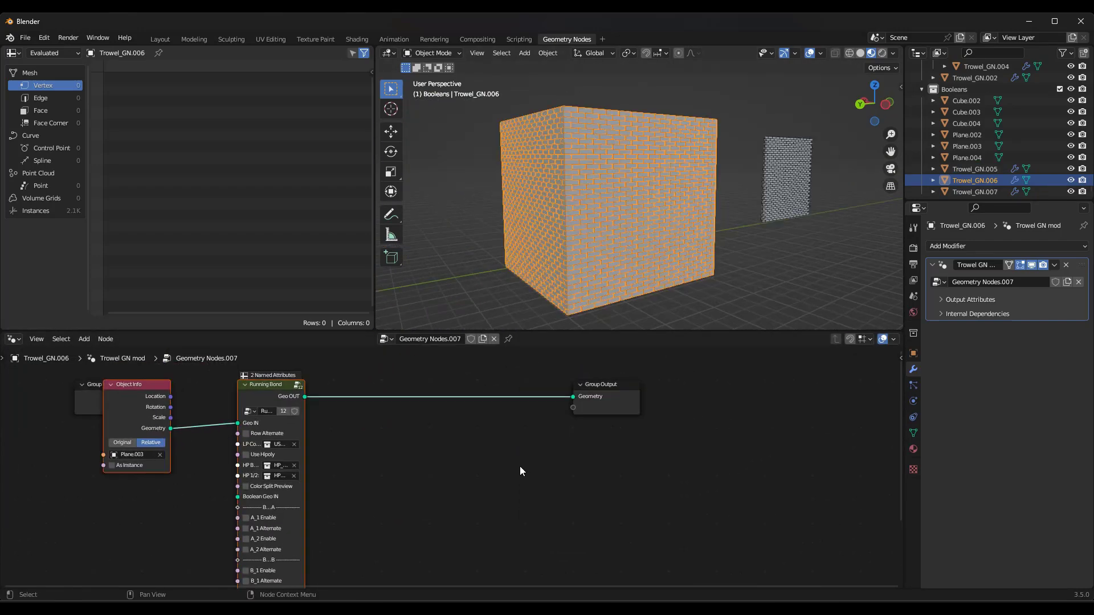
key(shift+a)
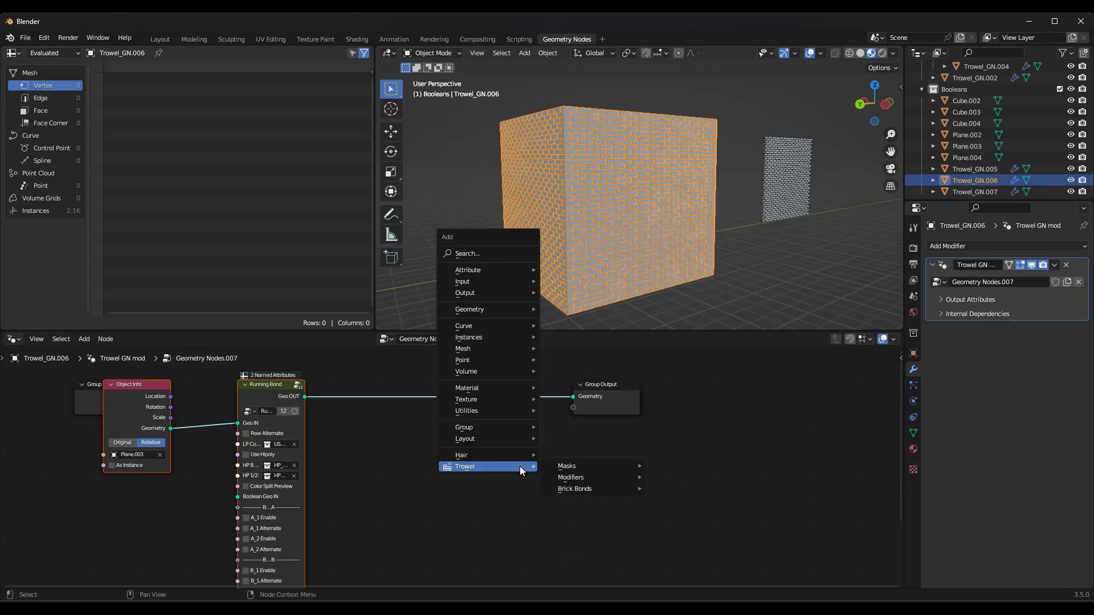
mouse_move(583, 476)
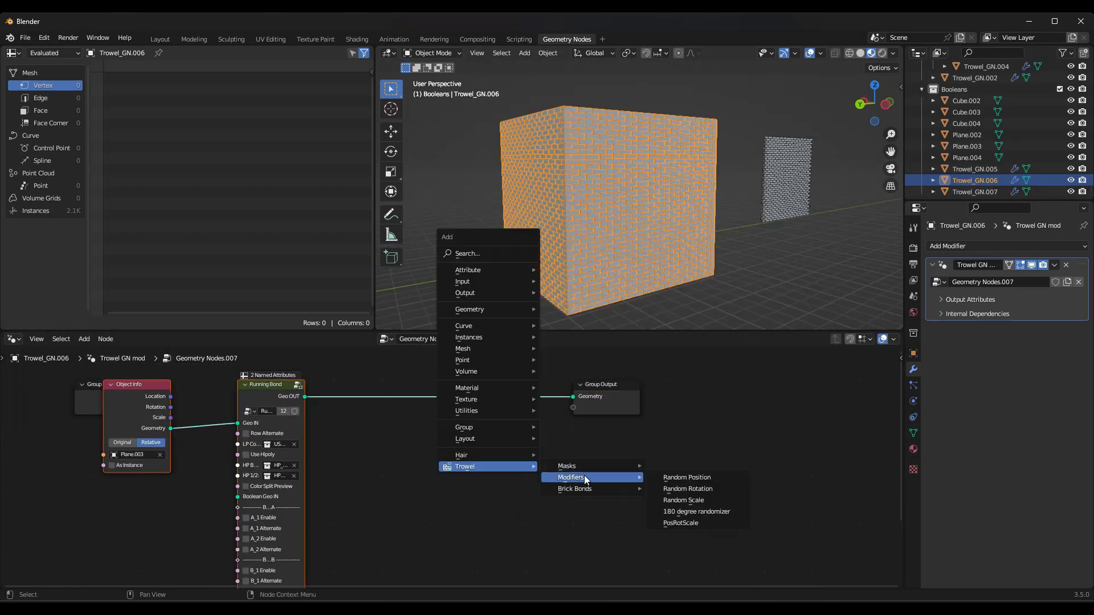
click(696, 490)
click(395, 371)
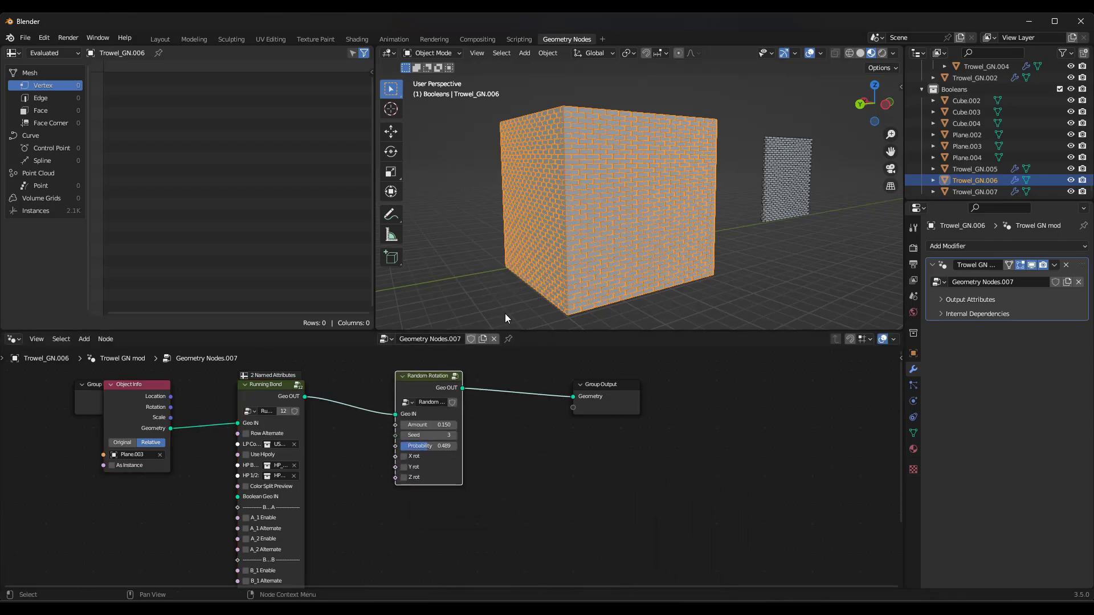
Step: Set the Random Rotation node's amount to -0.950 and enable rotation around X
scroll(616, 190, up, 8)
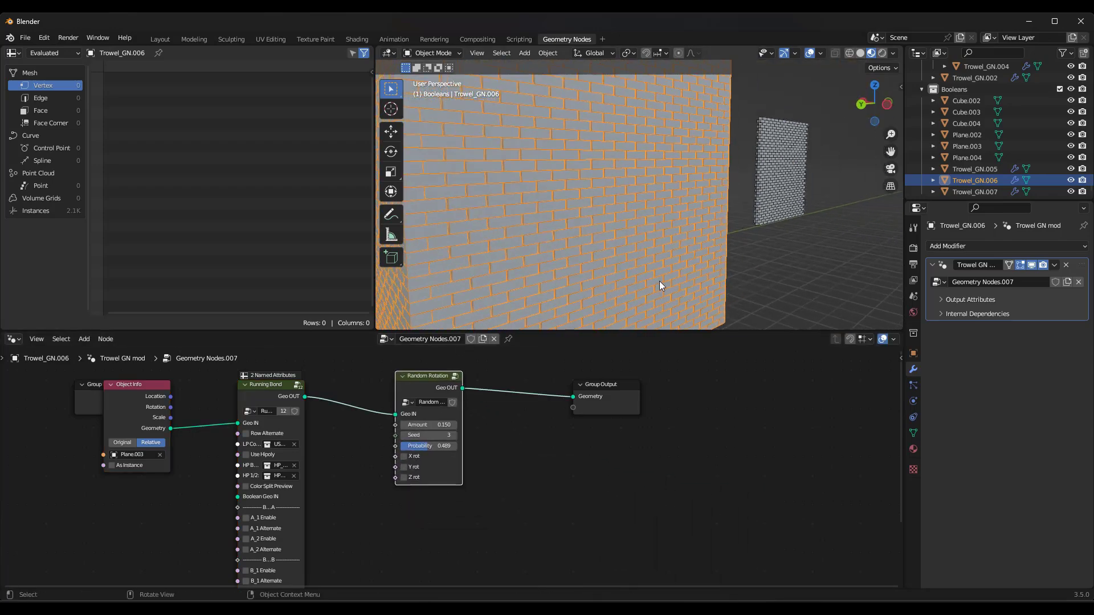
scroll(658, 281, down, 5)
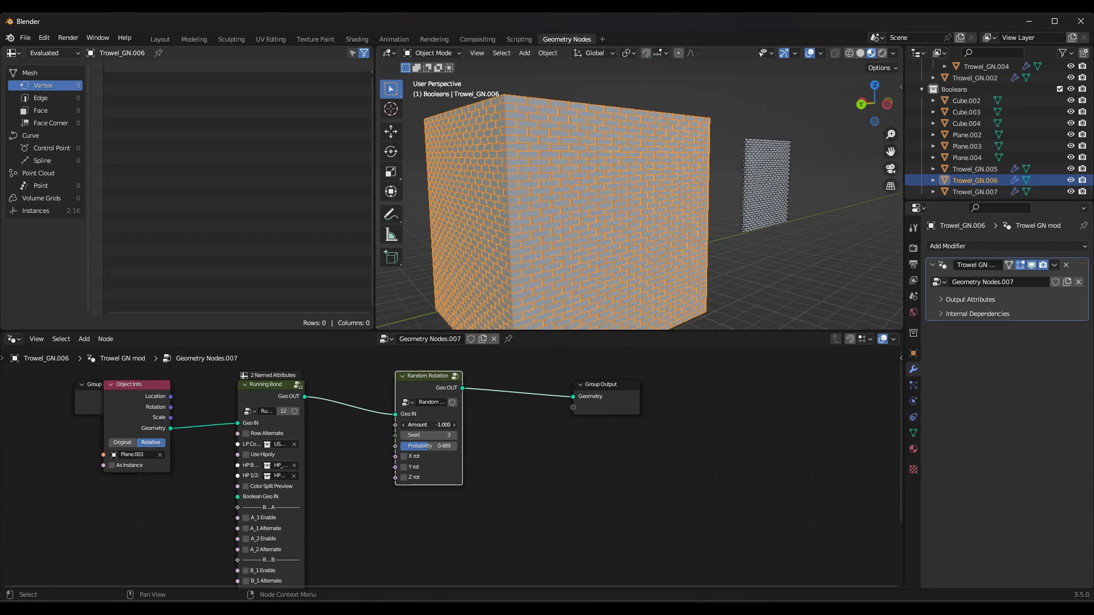
drag(428, 425, 431, 425)
scroll(404, 456, up, 7)
click(402, 457)
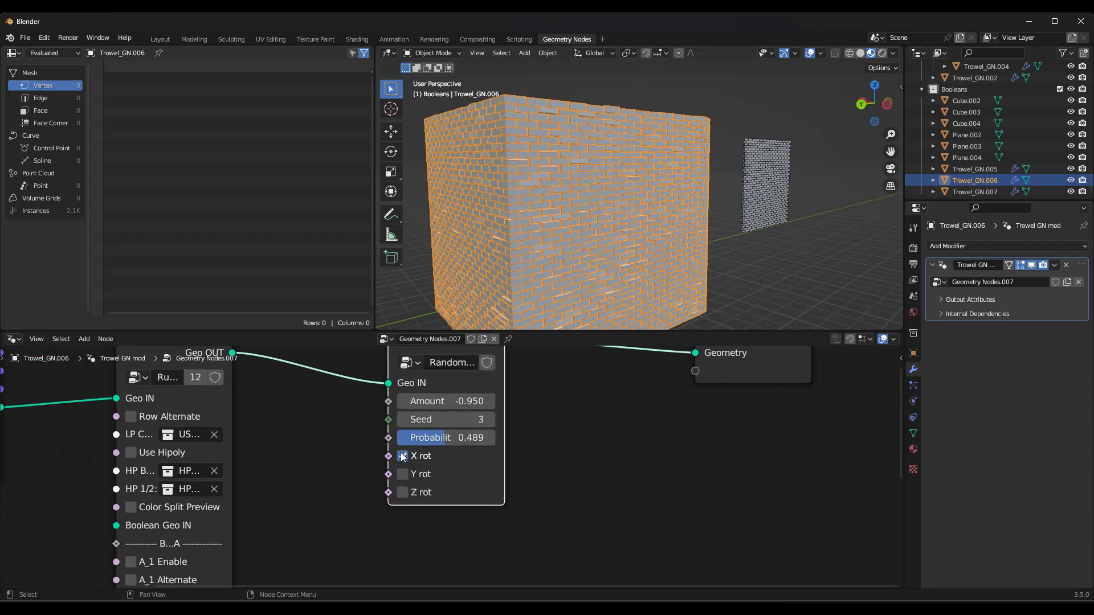
scroll(575, 189, up, 5)
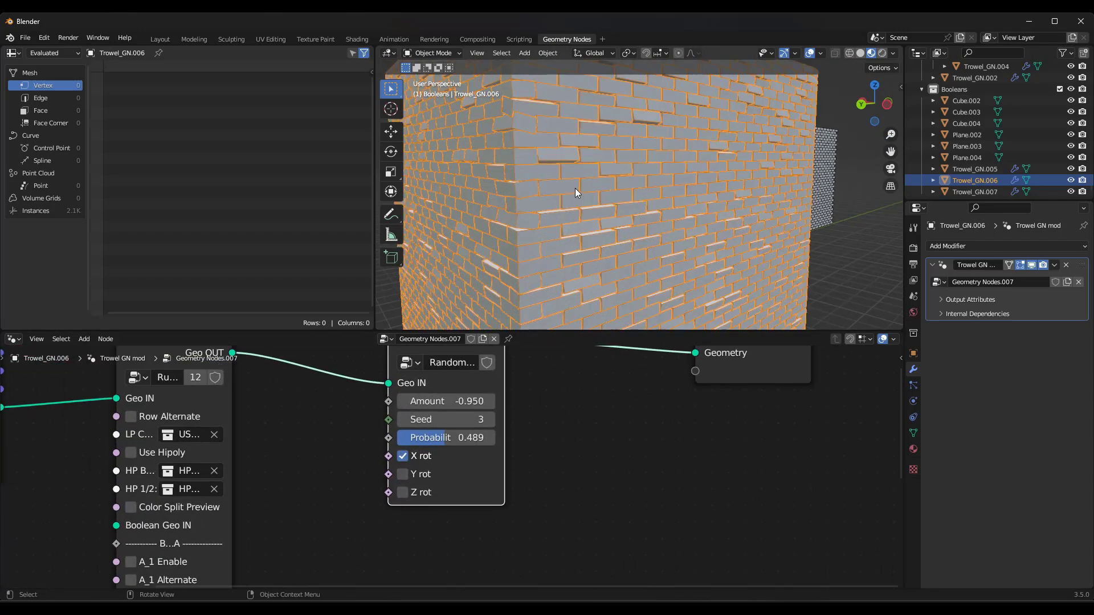
Step: Set the Random Rotation node's amount to 1.000, seed to 28 and probability to 0.555
scroll(576, 189, down, 5)
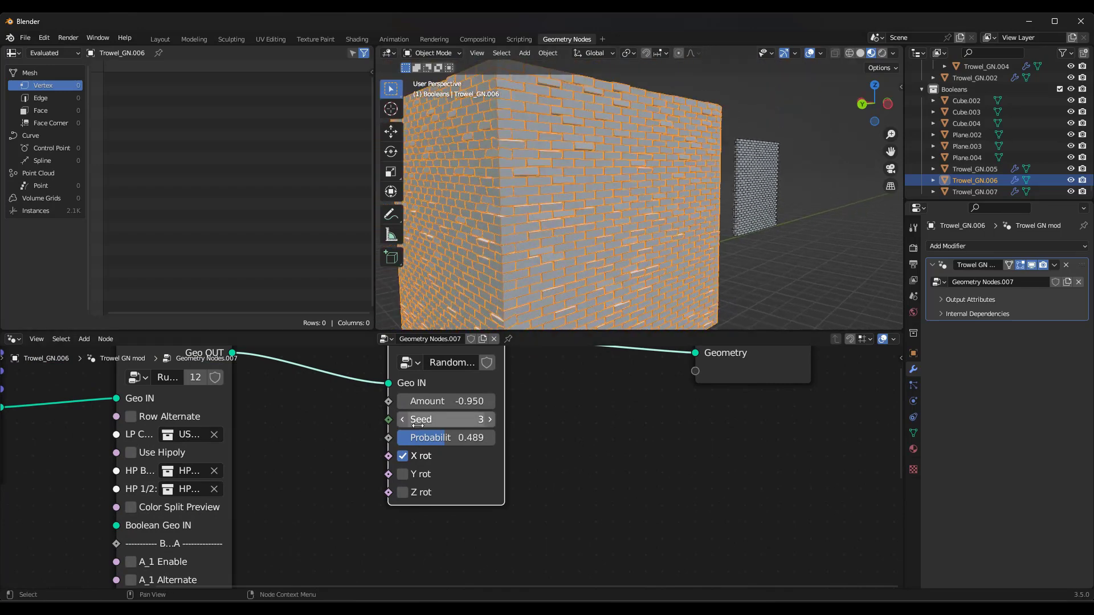
drag(454, 403, 487, 403)
mouse_move(445, 437)
mouse_down()
mouse_move(463, 437)
mouse_move(410, 438)
mouse_move(452, 438)
mouse_up()
scroll(525, 182, up, 3)
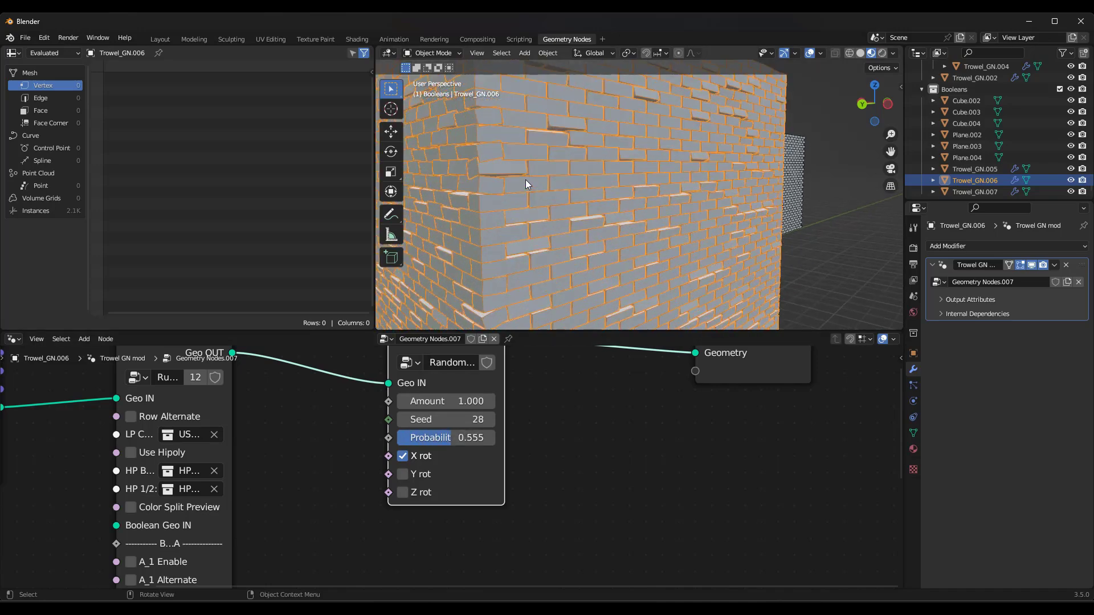
middle_drag(525, 179, 603, 200)
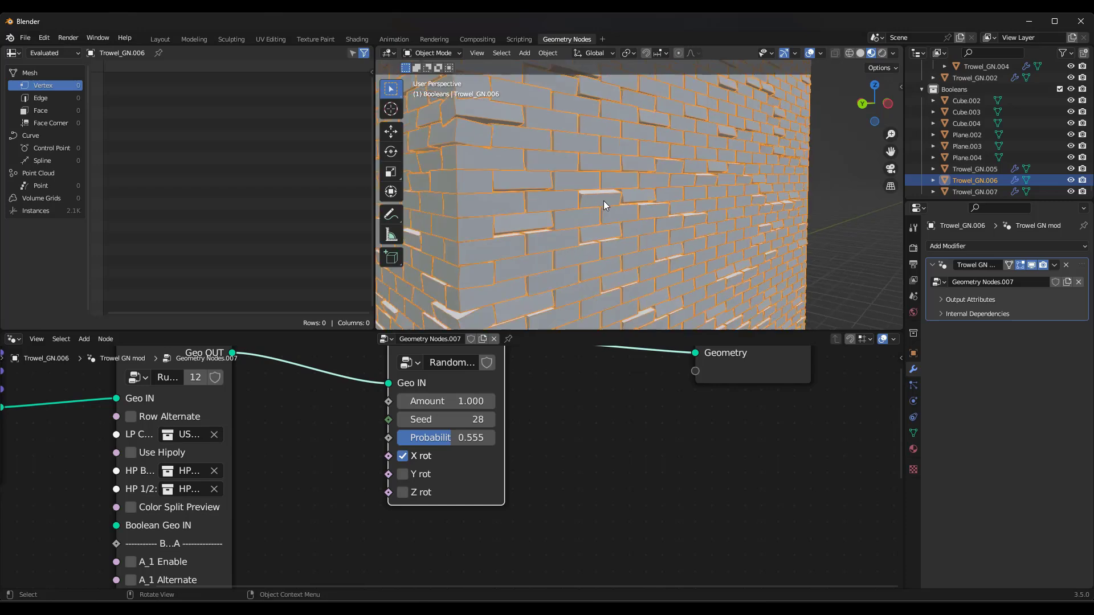
scroll(604, 201, down, 6)
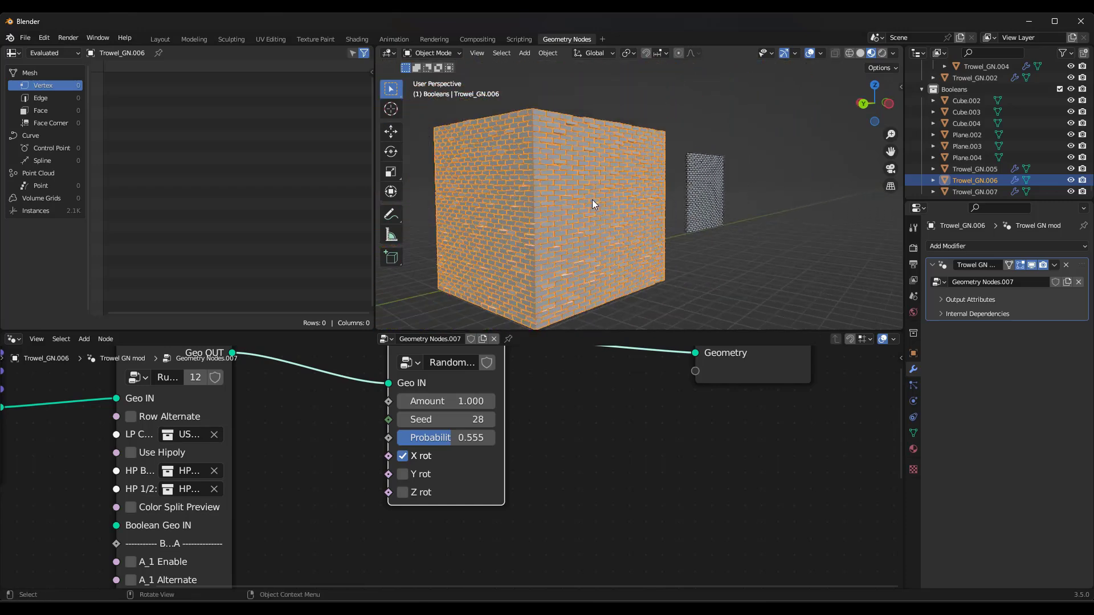
Step: Insert a Trowel Random Position modifier node between Random Rotation and Group Output, and move the Group Output node aside to make room
middle_drag(535, 395, 474, 428)
key(shift+a)
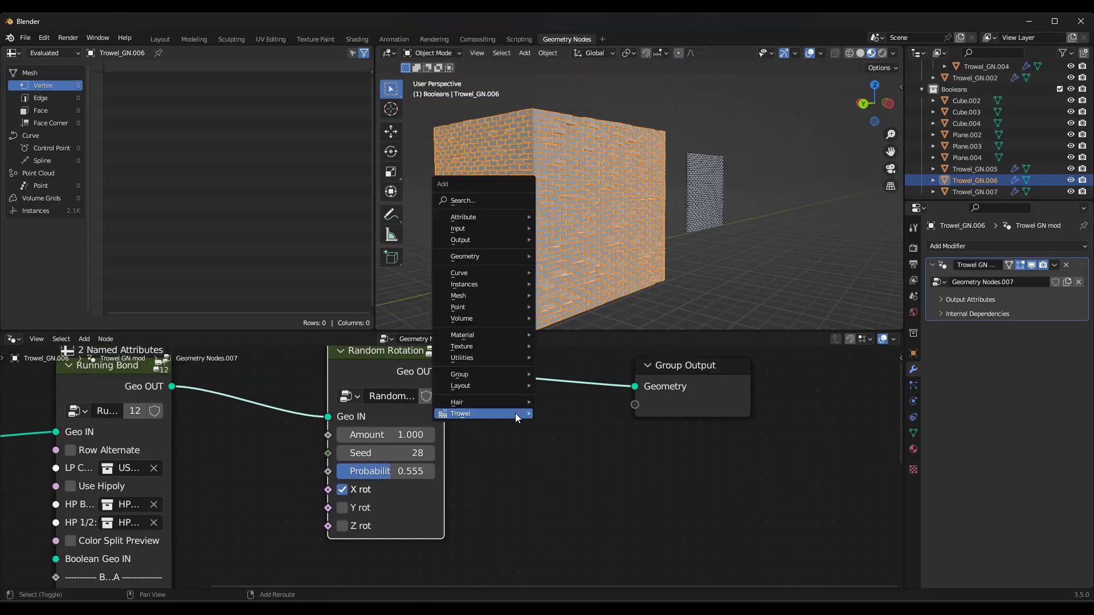
mouse_move(495, 413)
mouse_move(549, 425)
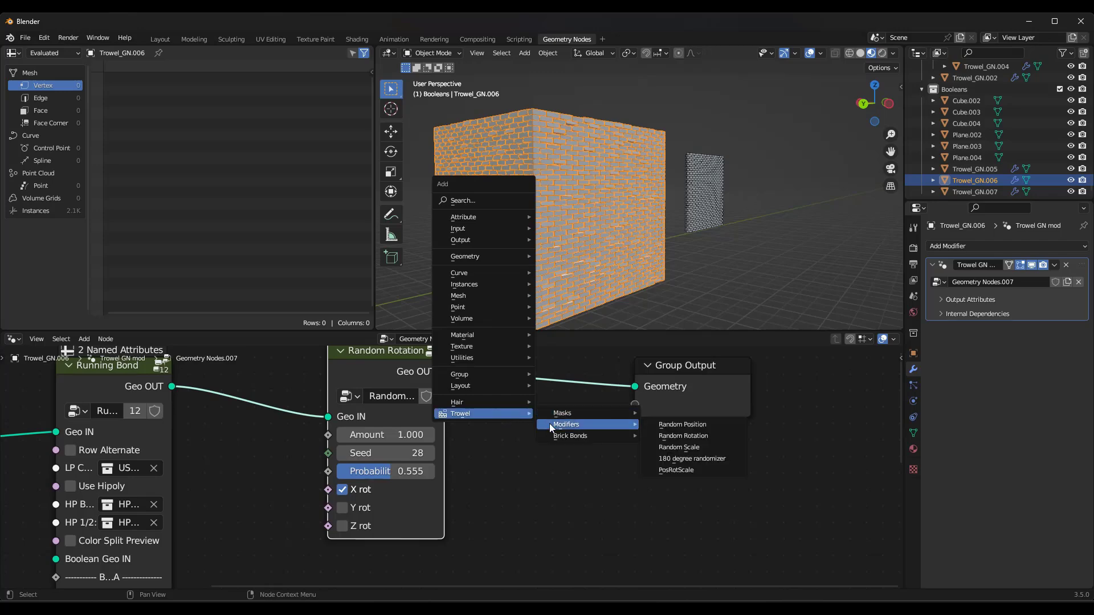
click(683, 425)
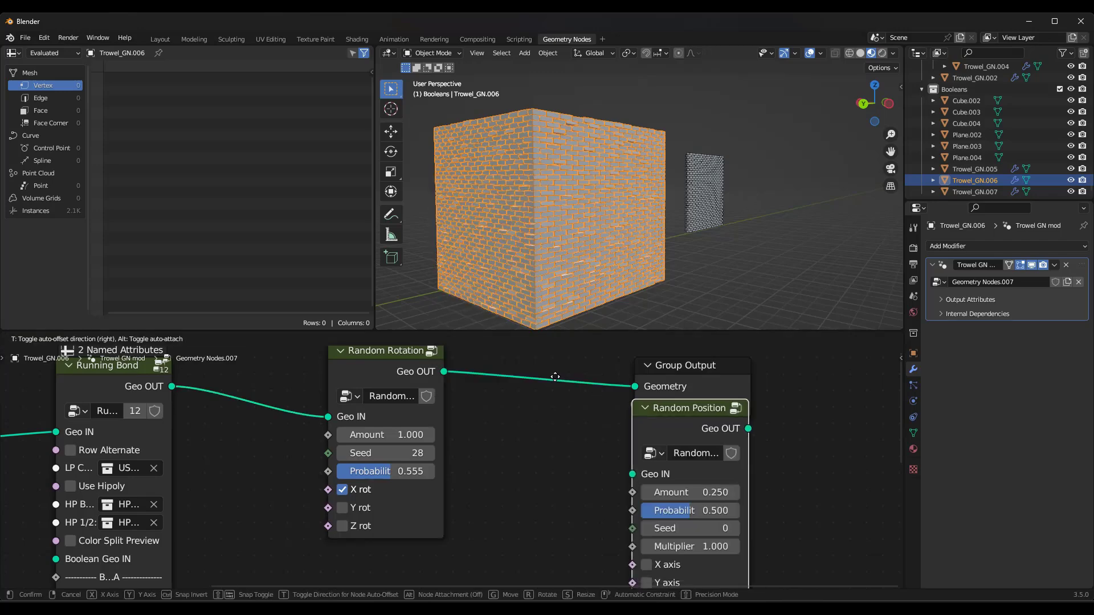
click(488, 593)
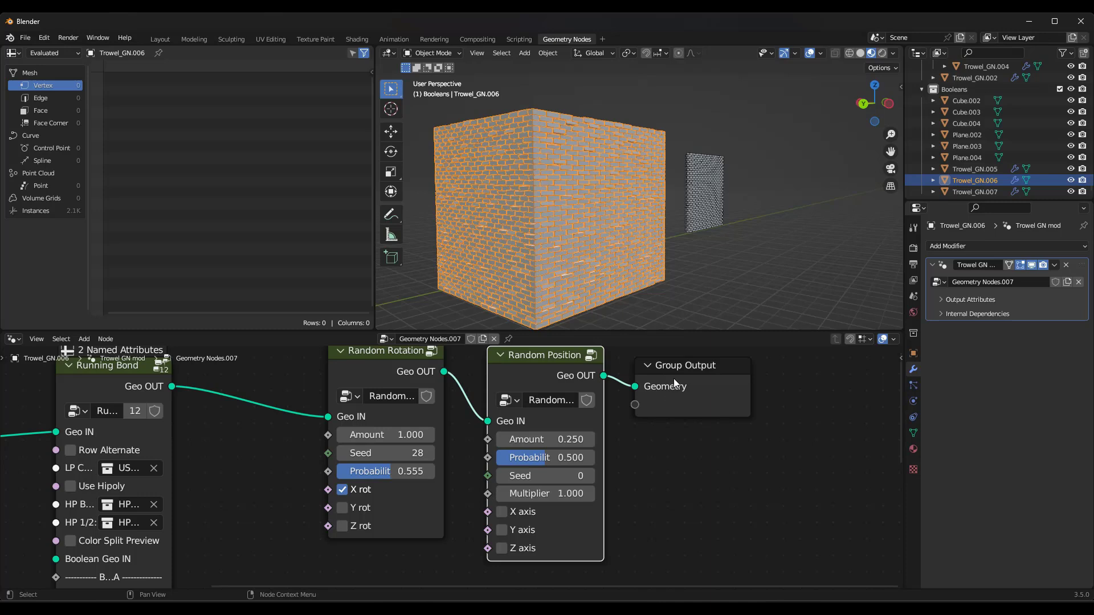
drag(674, 379, 735, 395)
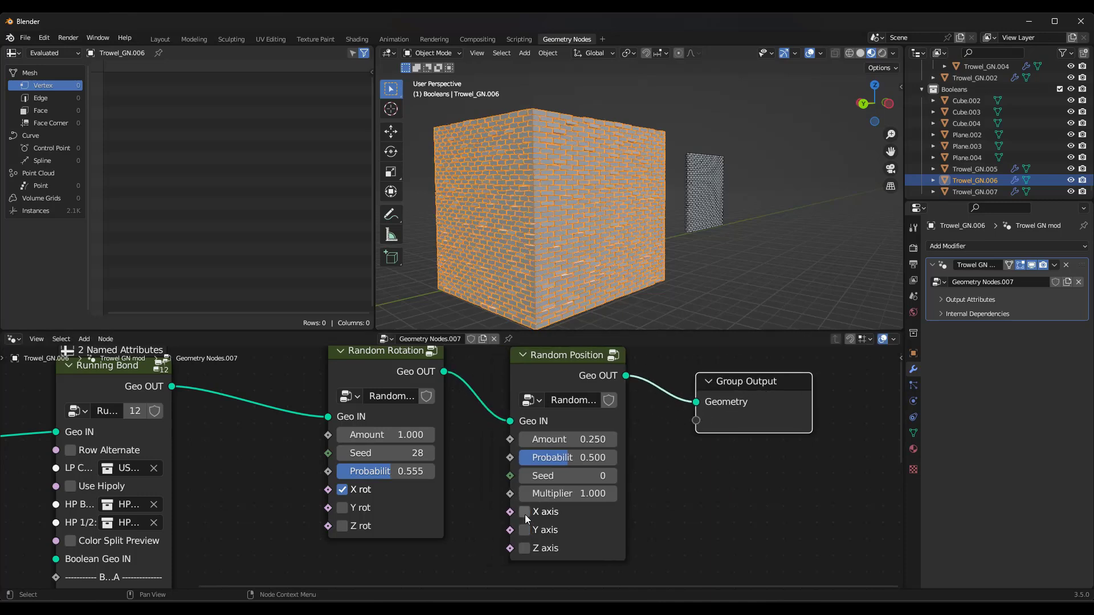
Step: Enable the X axis on the Random Position node and set its multiplier to 1.600
click(525, 514)
scroll(553, 212, up, 4)
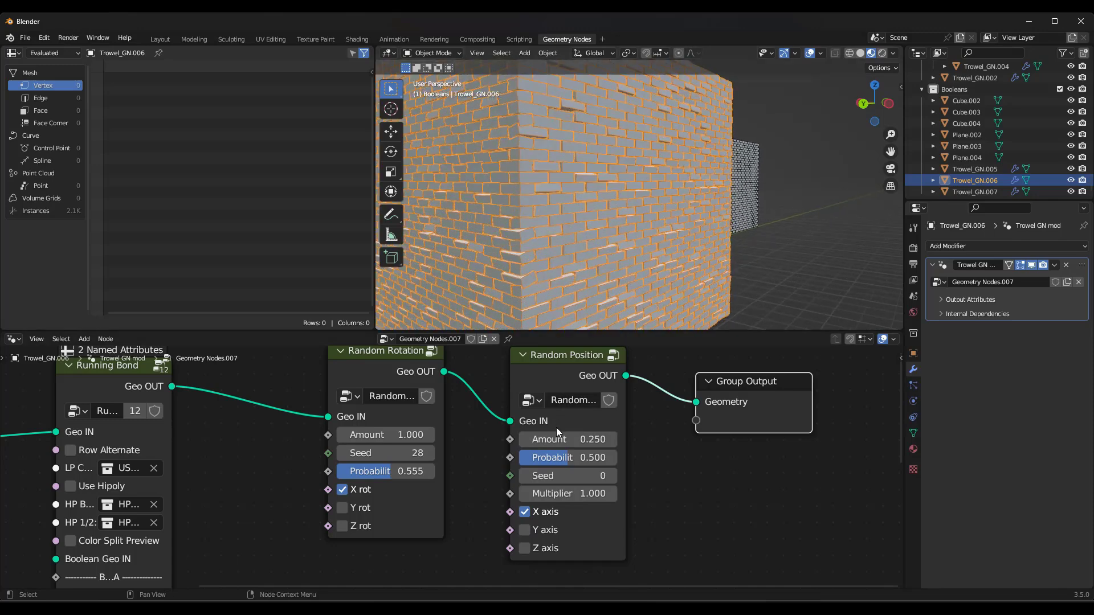
mouse_move(568, 439)
mouse_down()
mouse_move(557, 439)
mouse_move(588, 439)
mouse_move(533, 439)
mouse_move(588, 439)
mouse_move(567, 439)
mouse_up()
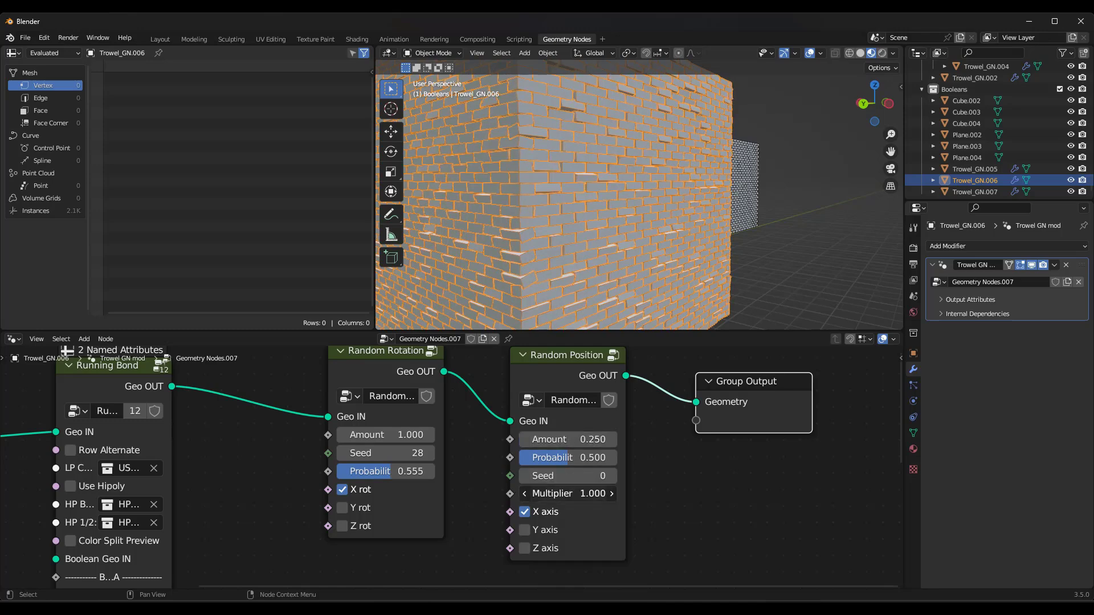
mouse_move(567, 494)
mouse_down()
mouse_move(590, 494)
mouse_move(561, 493)
mouse_up()
scroll(549, 224, down, 2)
mouse_move(548, 223)
middle_down()
mouse_move(563, 222)
mouse_move(554, 222)
middle_up()
scroll(540, 223, down, 2)
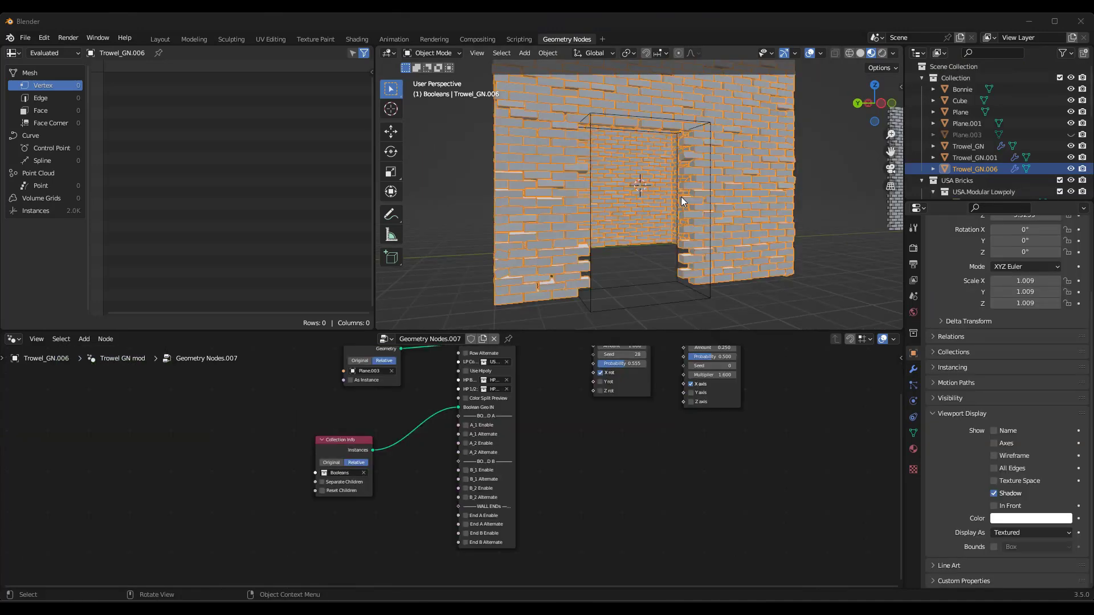
Step: Enable Color Split Preview, A_1 Alternate, A_2 Enable and A_2 Alternate on the Running Bond node of the wall with the door opening
middle_drag(682, 197, 620, 208)
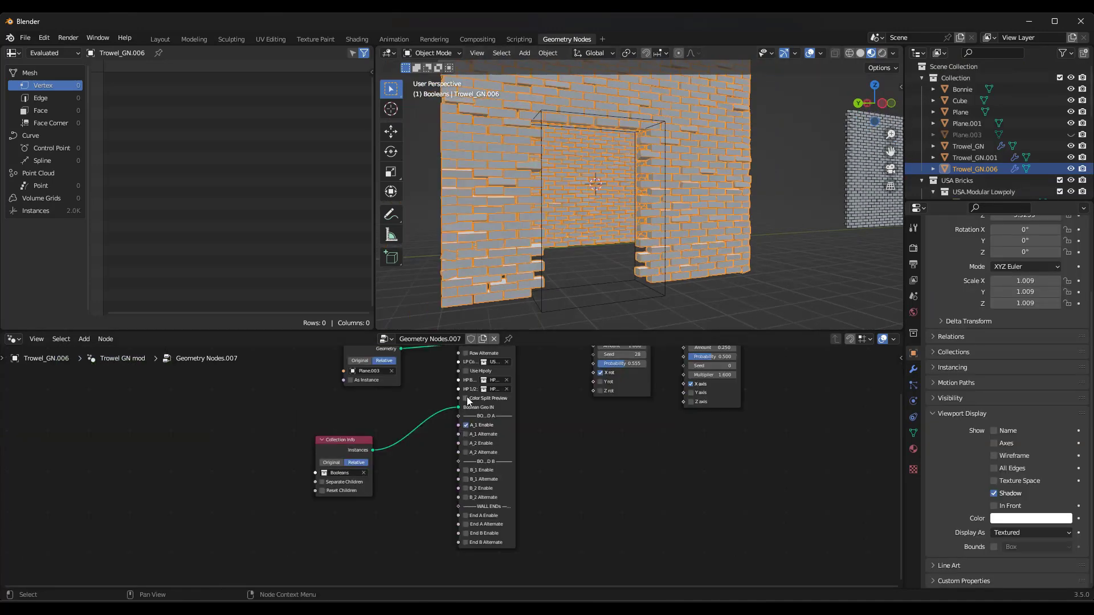
click(466, 398)
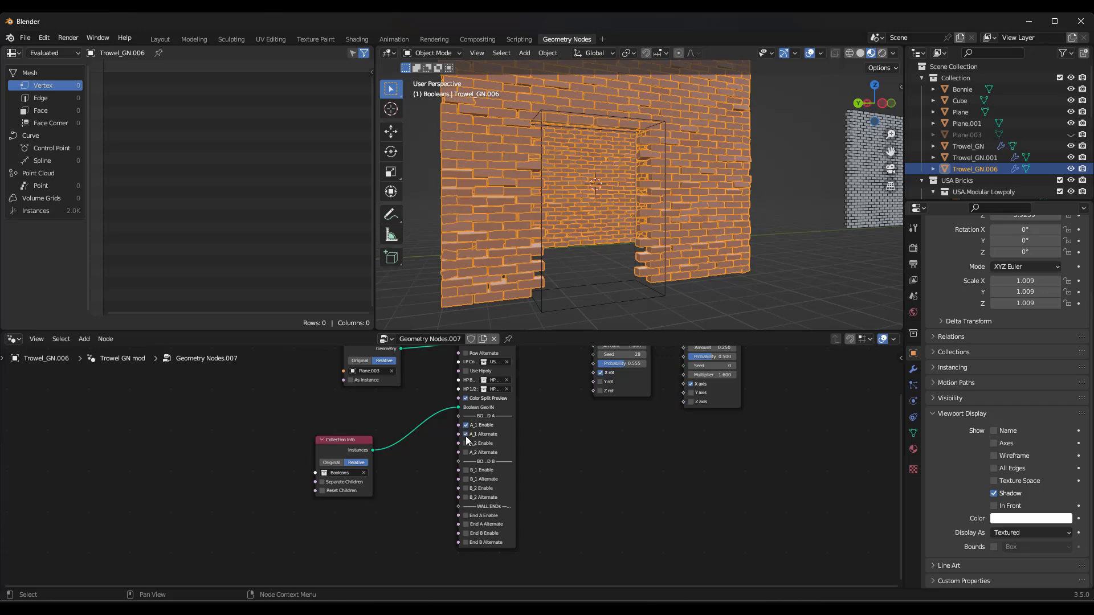
drag(466, 434, 468, 455)
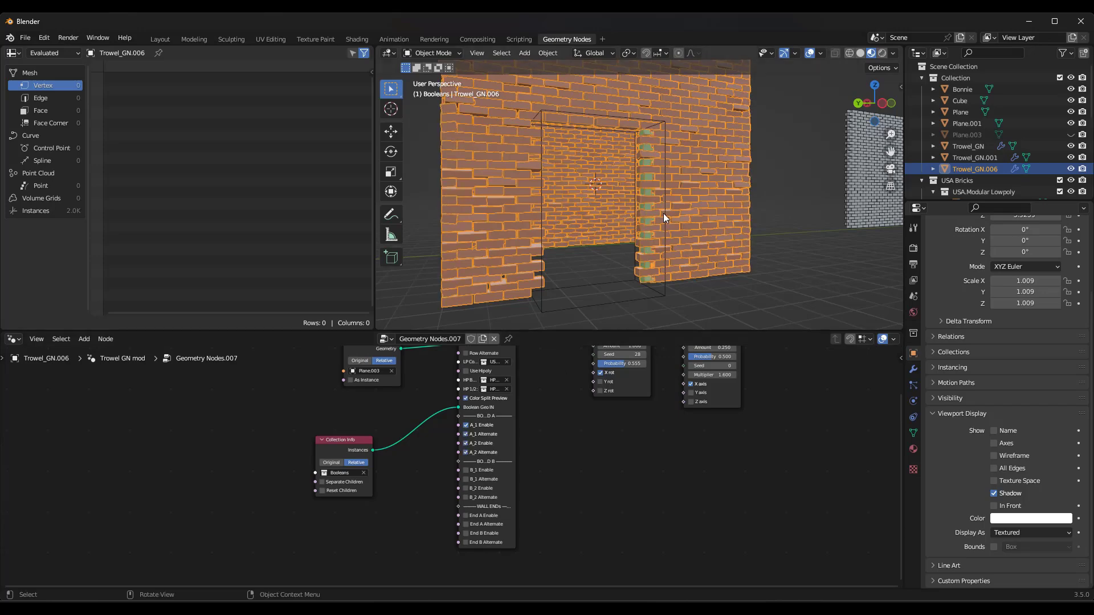
Step: In face select mode, select a side face of the door opening's boolean cube and shift it to adjust that edge's brick fill
key(Tab)
key(Tab)
click(541, 194)
key(Tab)
click(541, 194)
key(3)
click(537, 195)
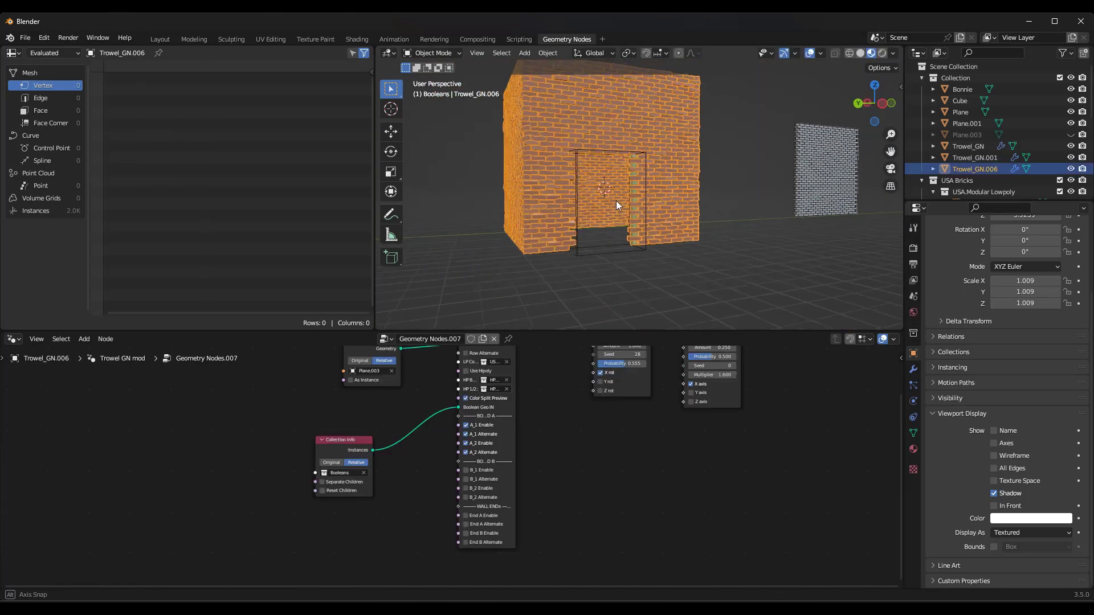
scroll(616, 201, down, 1)
scroll(561, 292, up, 1)
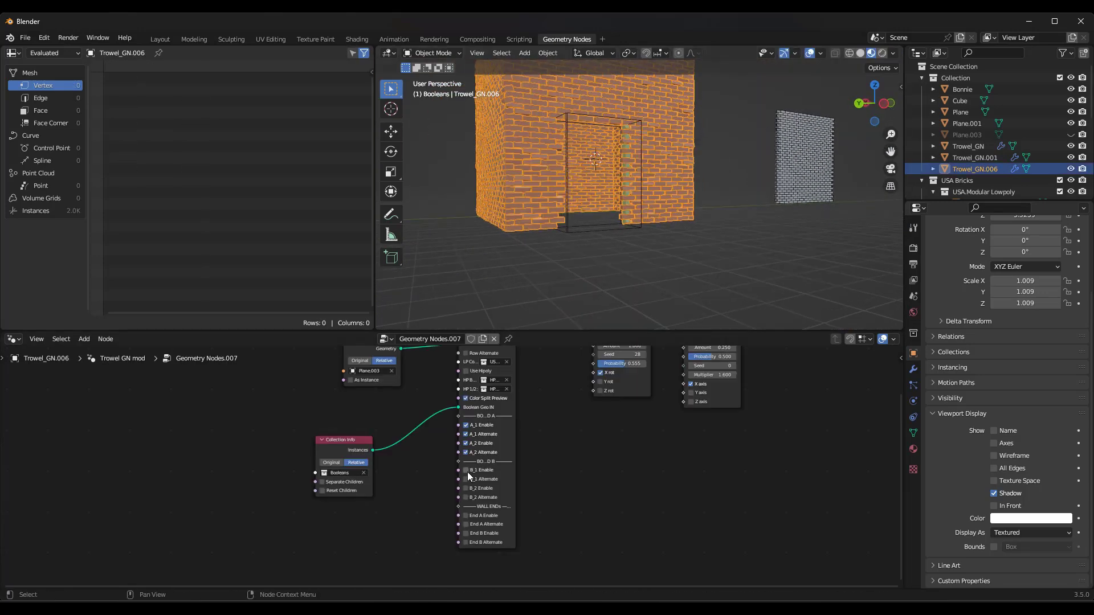
Step: Enable B_1 Enable and B_1 Alternate on the Running Bond node to fill the other side of the door opening
click(467, 471)
click(464, 478)
scroll(503, 167, up, 3)
Step: Move the selected side face of the door opening's boolean cube along the Y axis to adjust the opening's width
click(504, 167)
key(Tab)
key(g)
key(y)
click(581, 198)
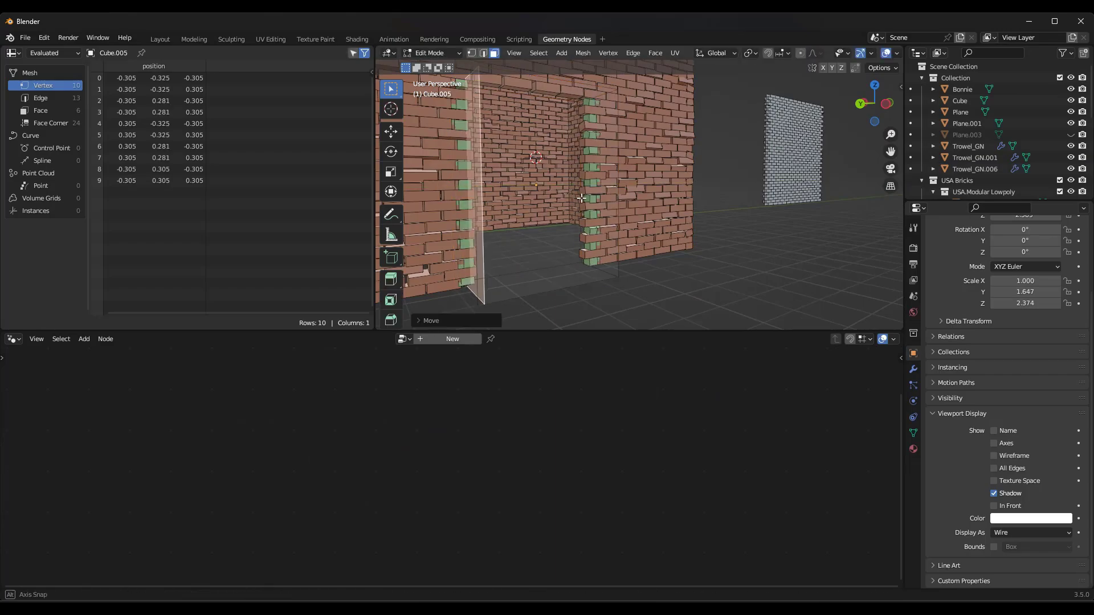
middle_drag(581, 198, 535, 205)
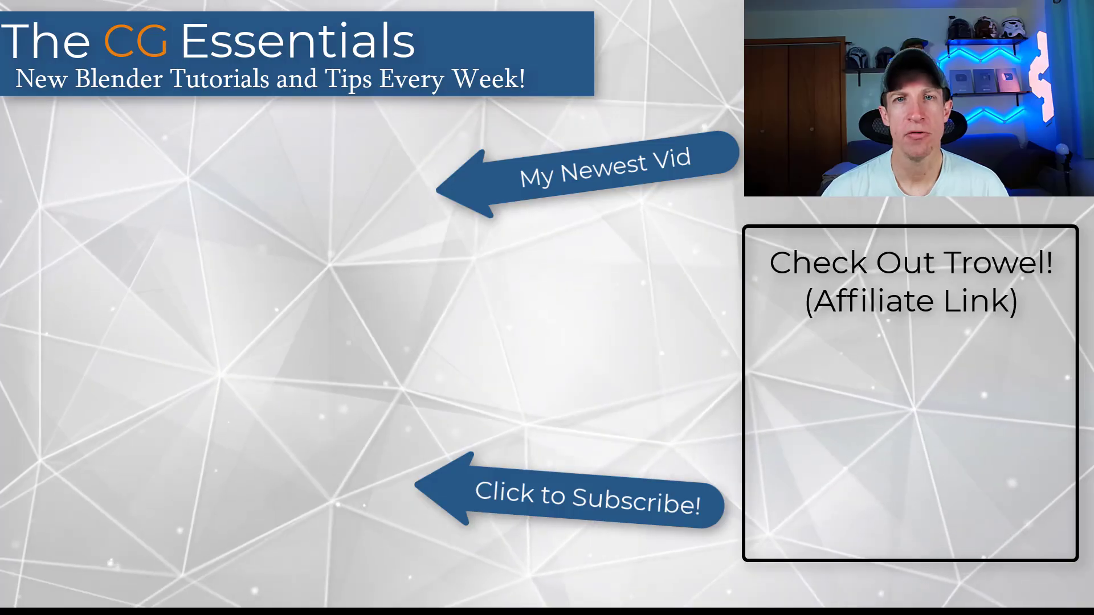